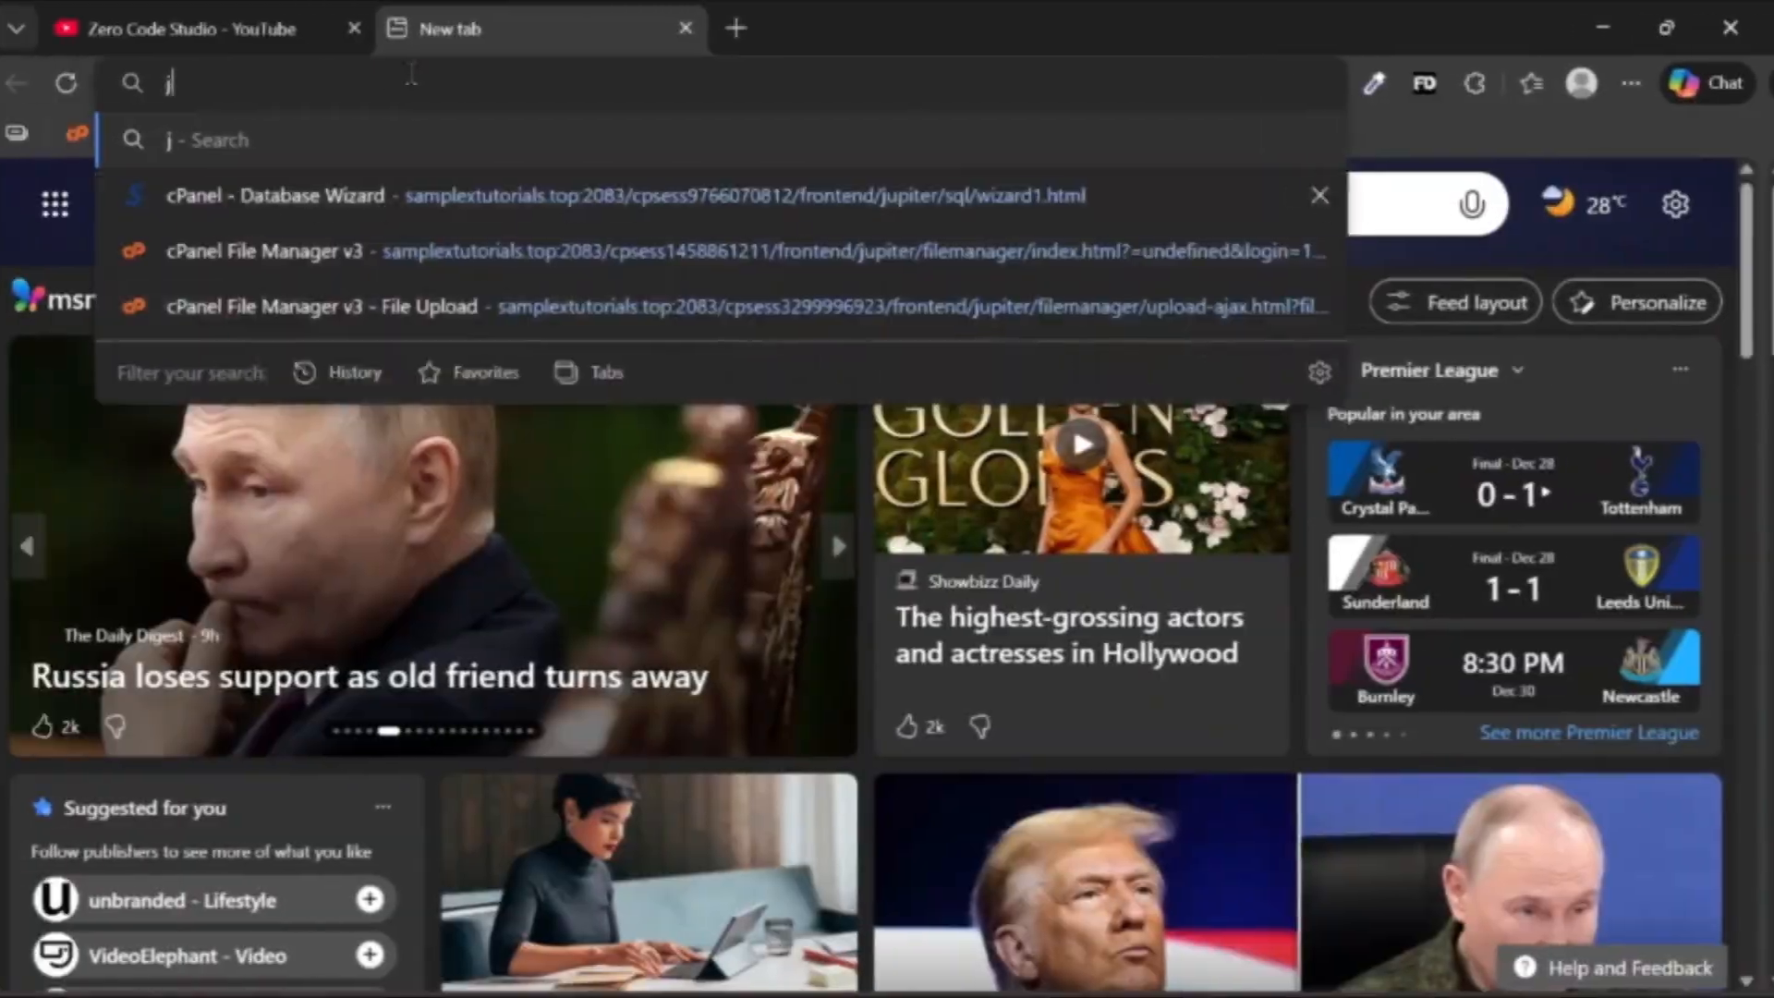
Search the web for "jivo chat", open the official JivoChat website and go to its free sign-up form.
type("ivo chat")
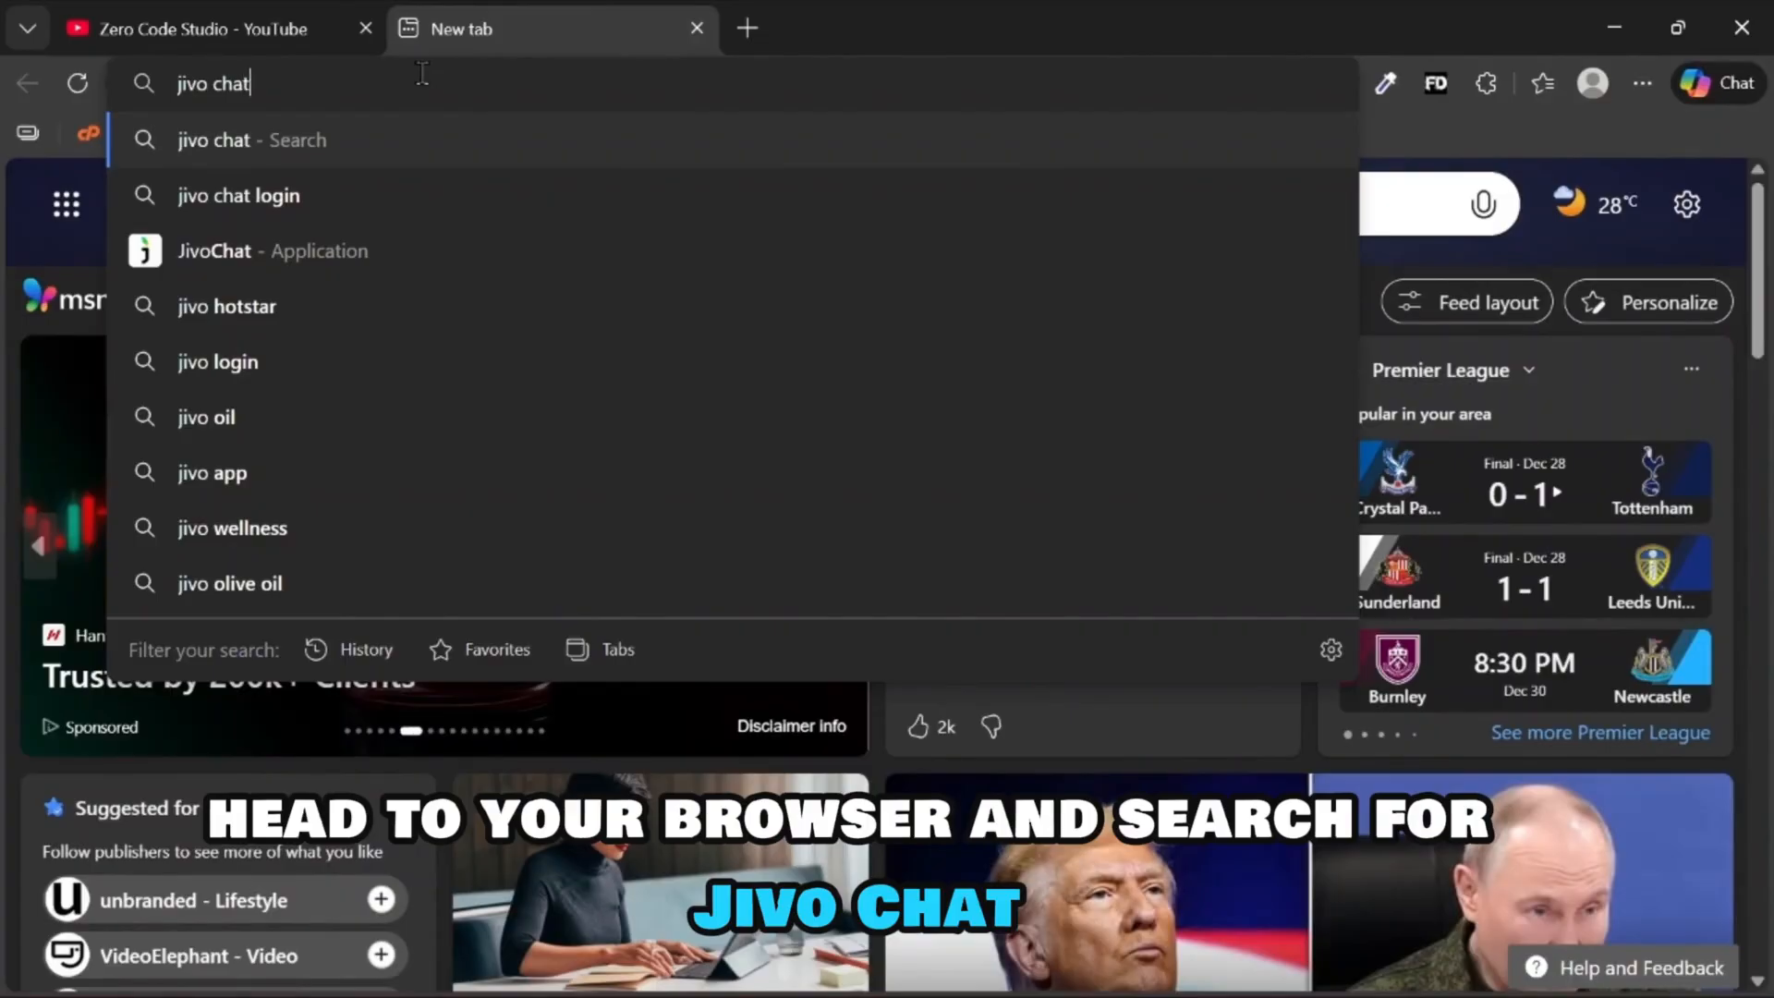
key("Return")
scroll(866, 487, "down", 5)
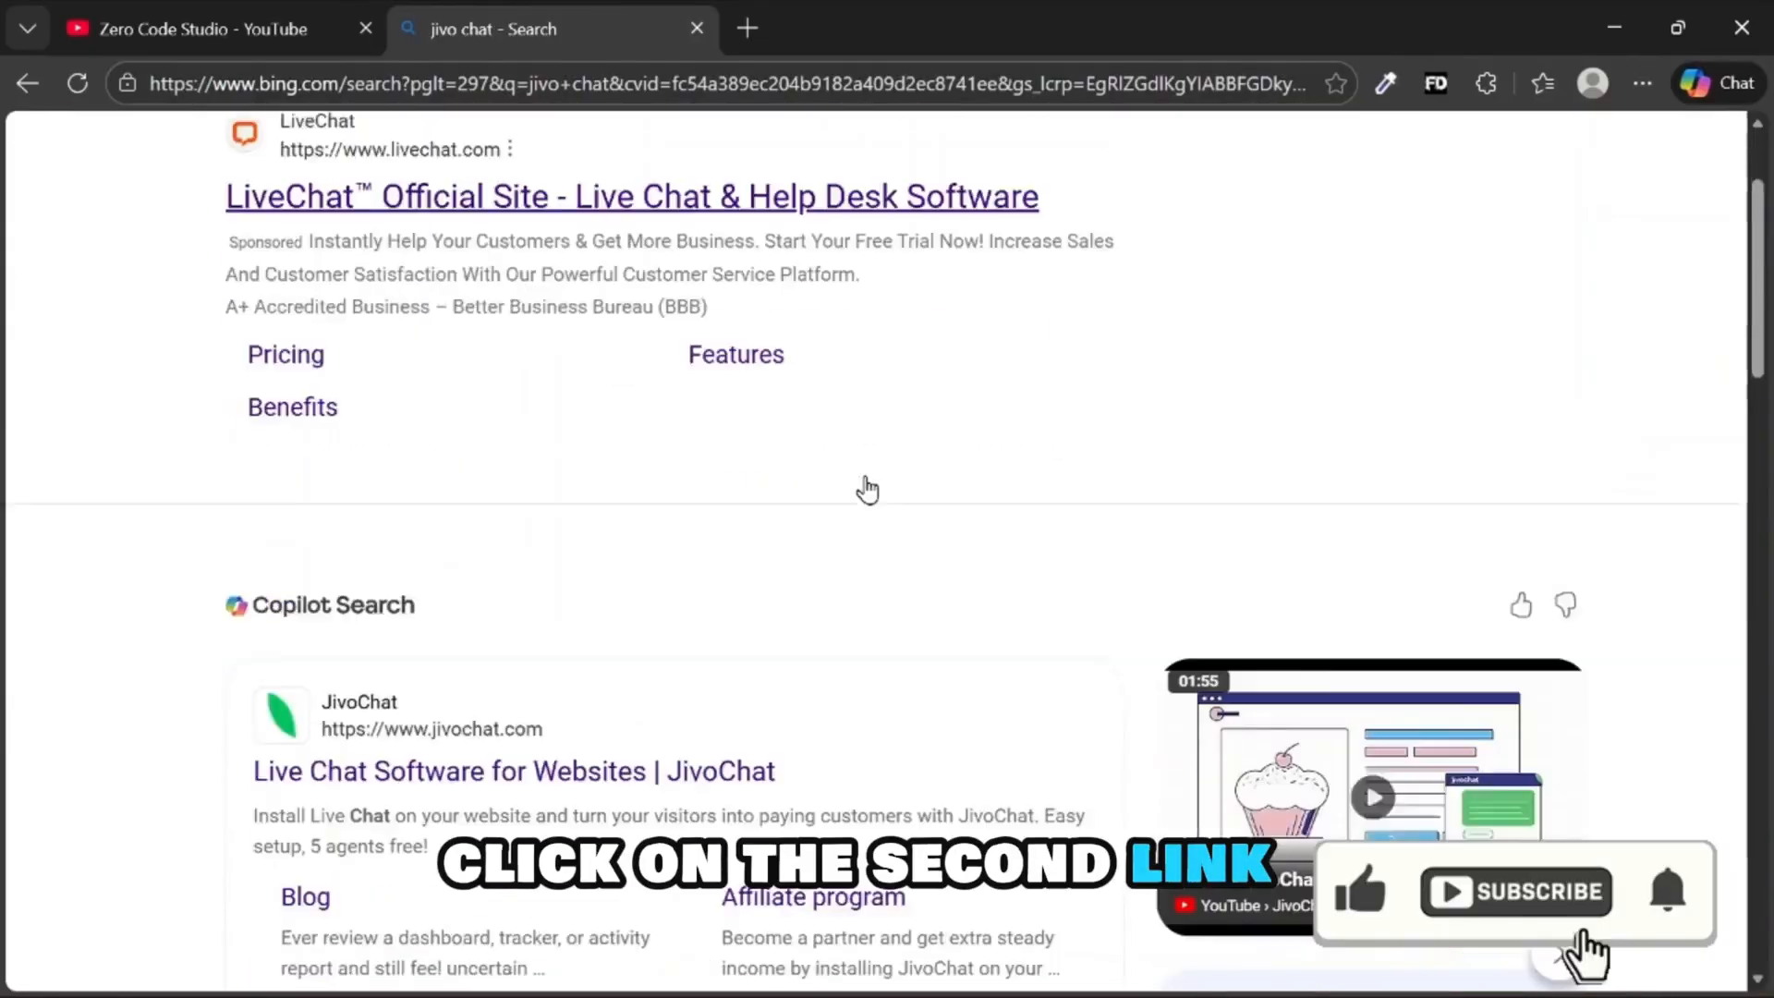
left_click(765, 513)
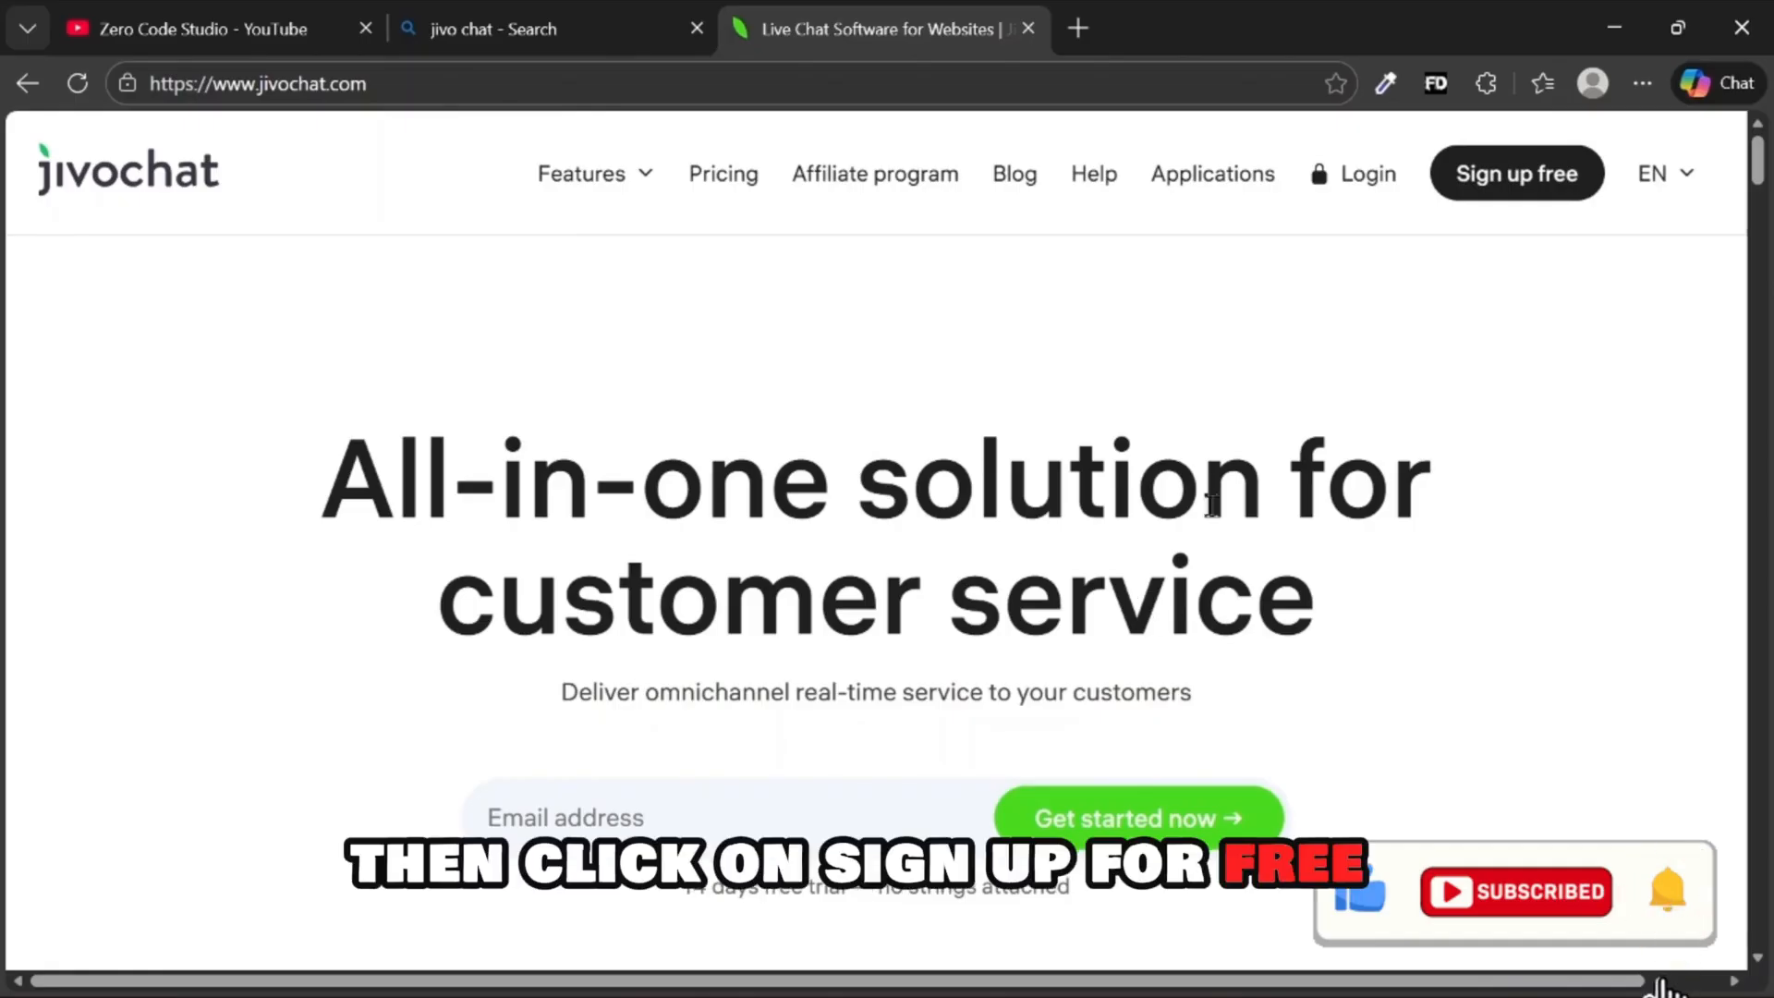
left_click(1524, 185)
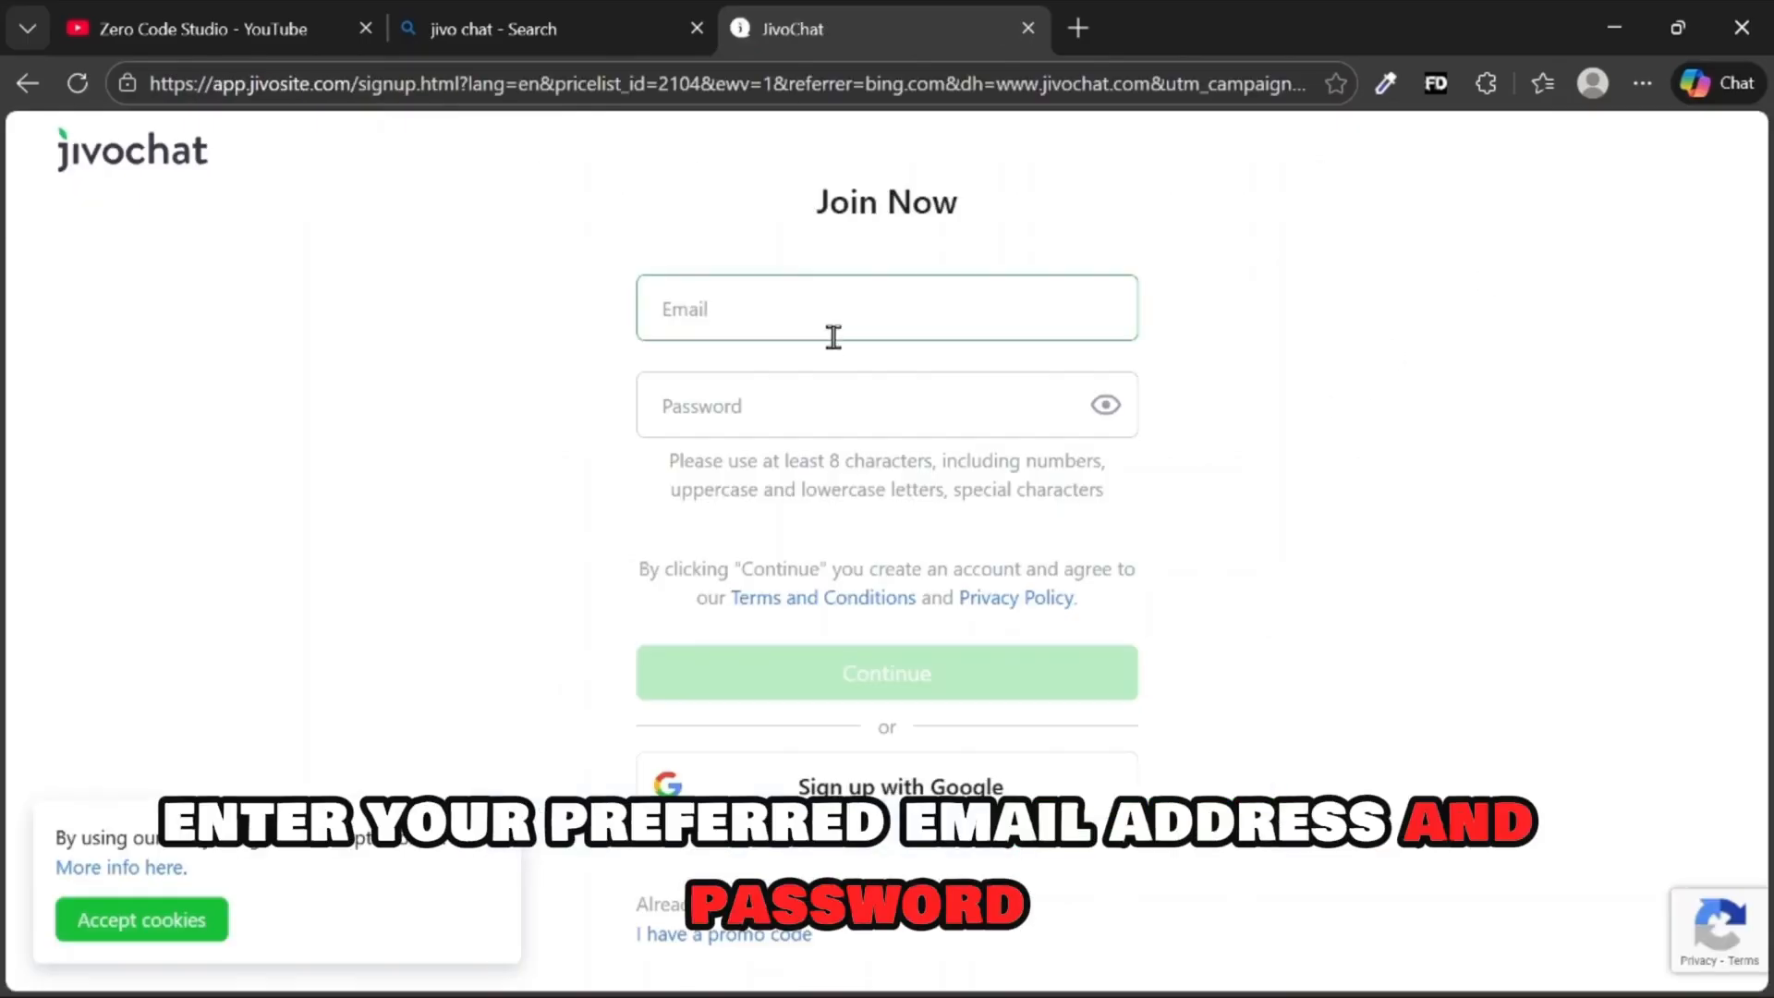
Fill in the account email and password on the Join Now form and submit it.
left_click(833, 336)
left_click(843, 407)
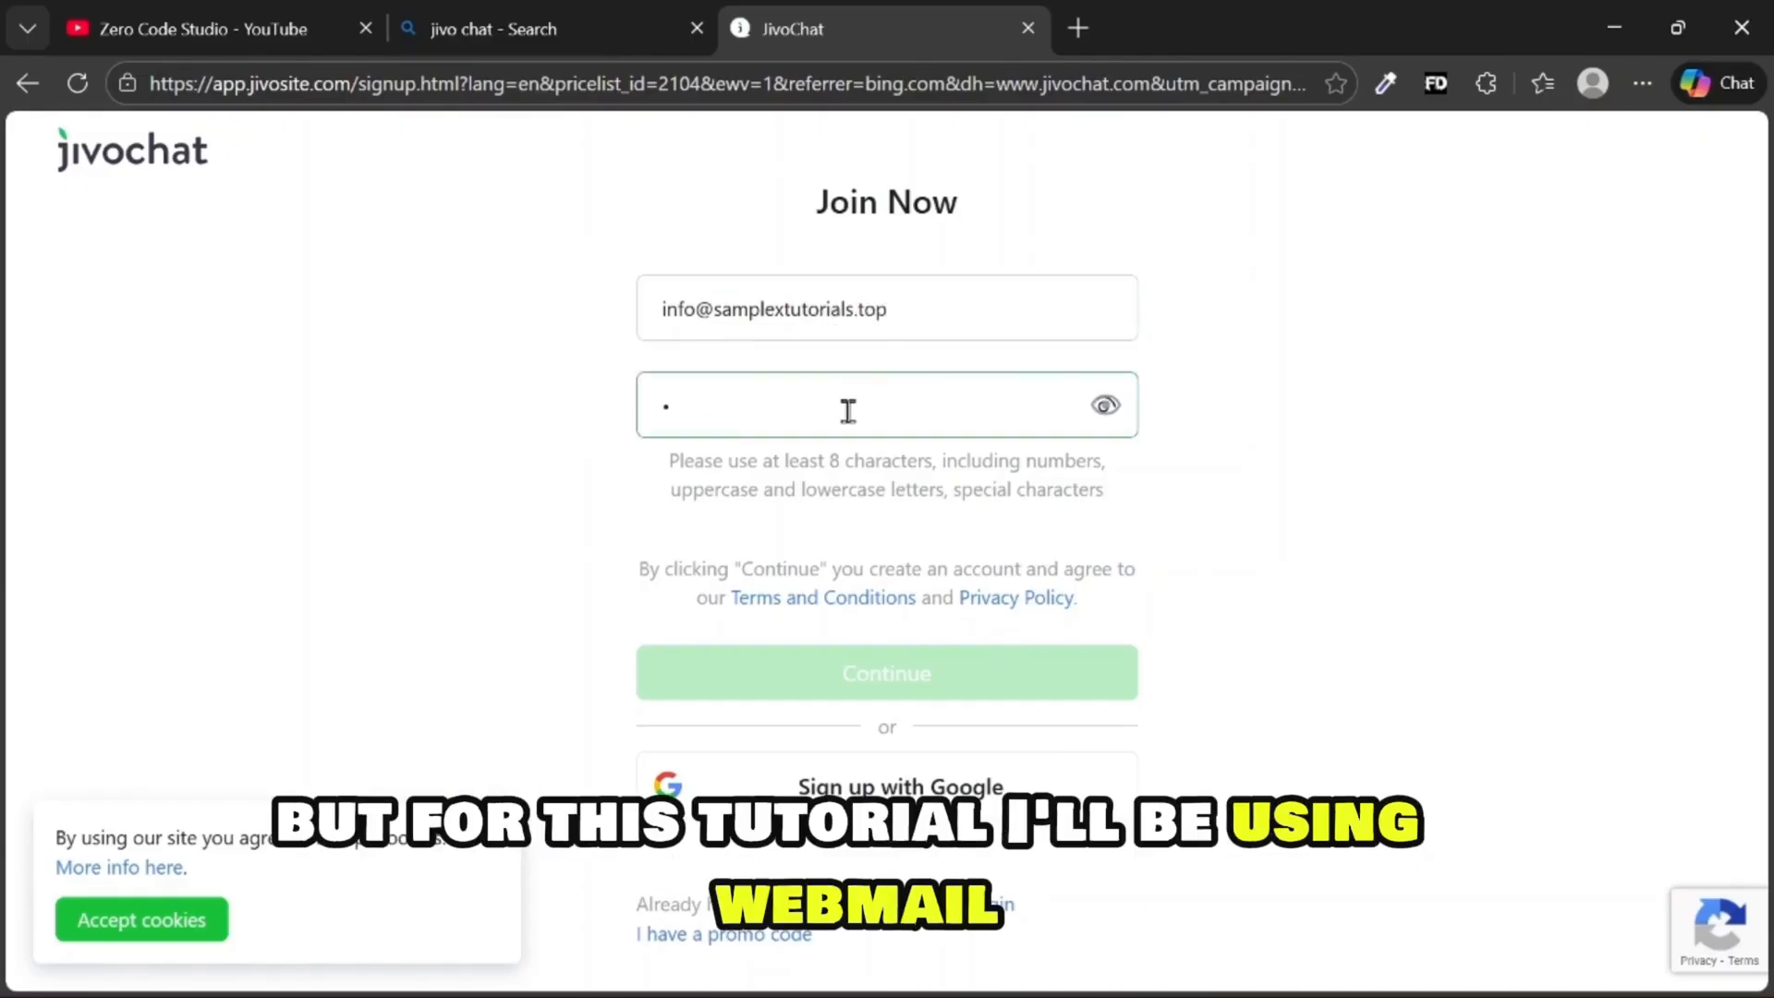
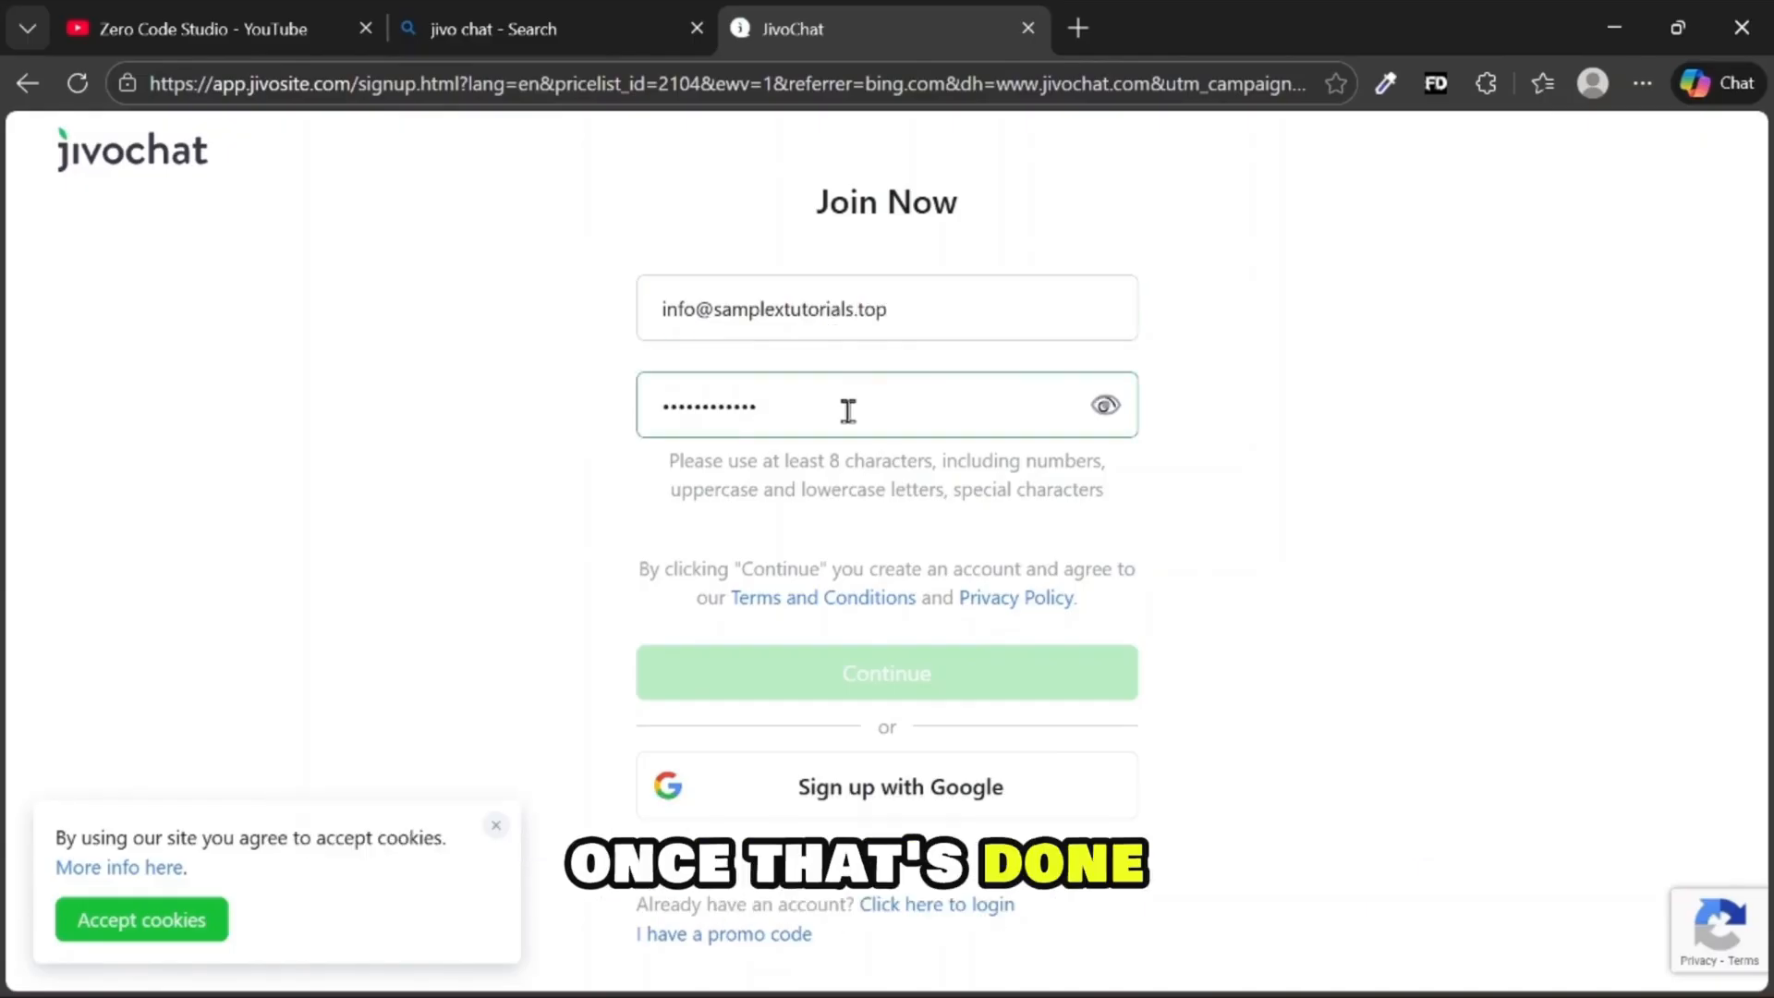
left_click(722, 676)
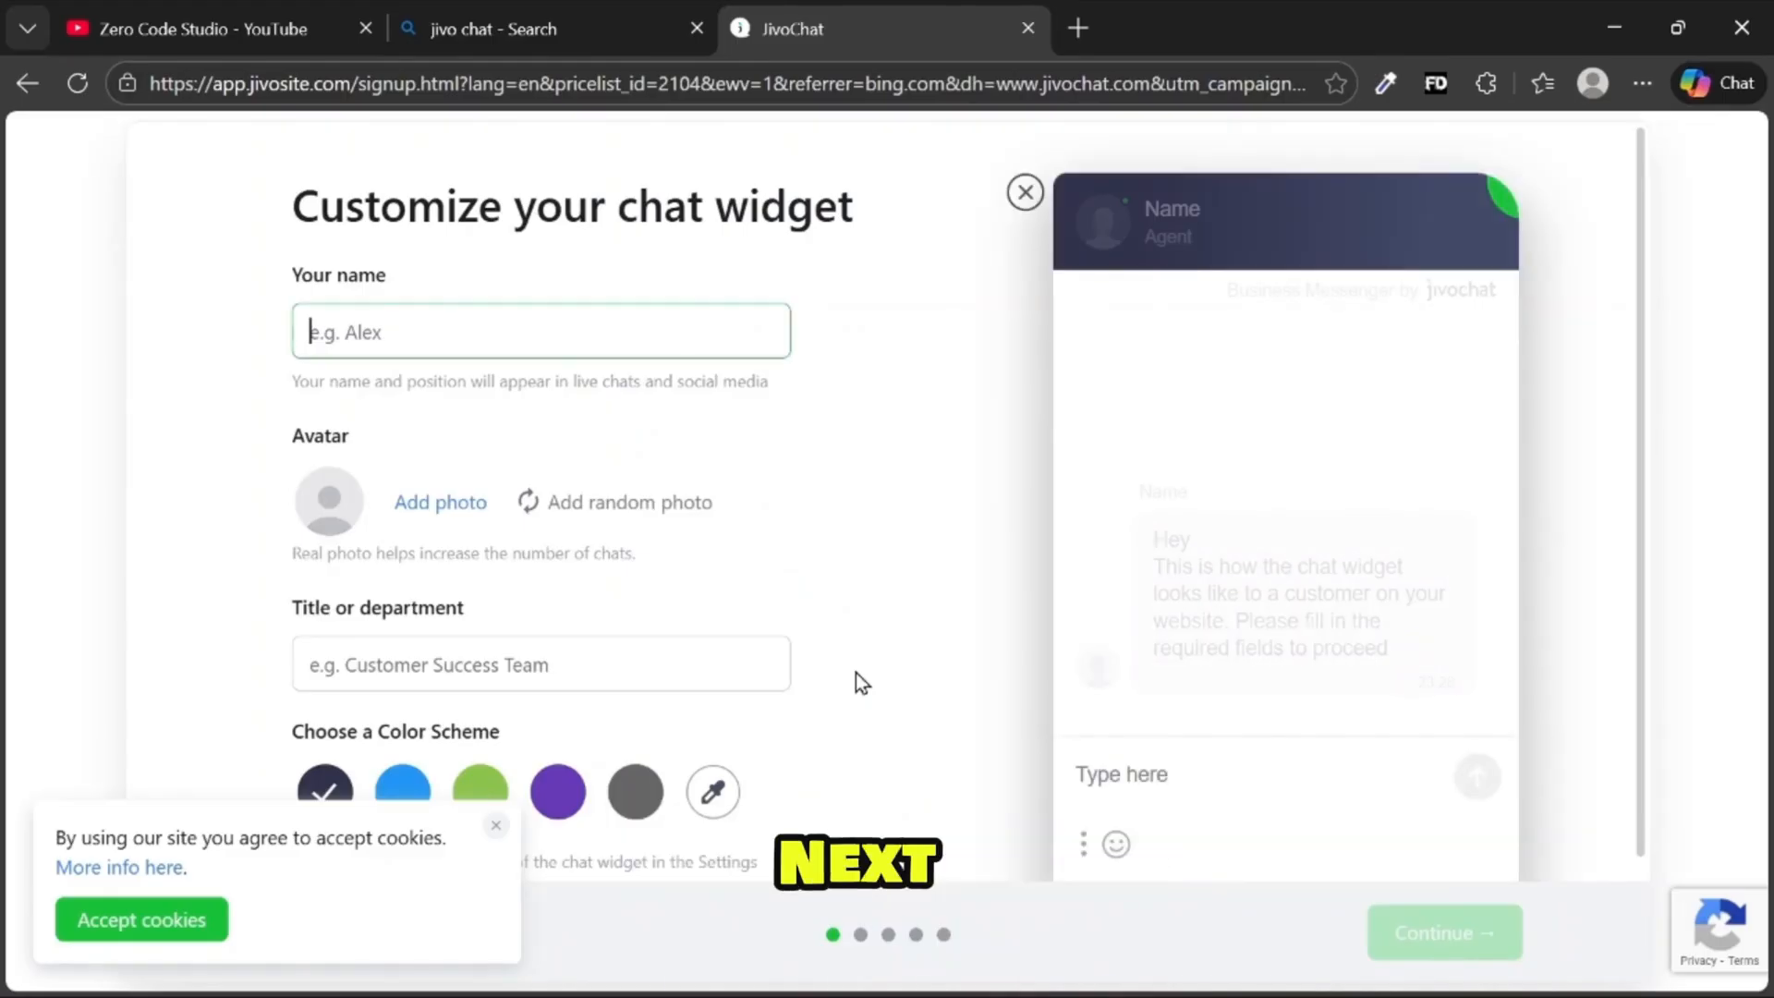
Name the chat widget agent "Support", upload the Zero Code Studio logo as the avatar, and continue with the default colour scheme.
type("Support")
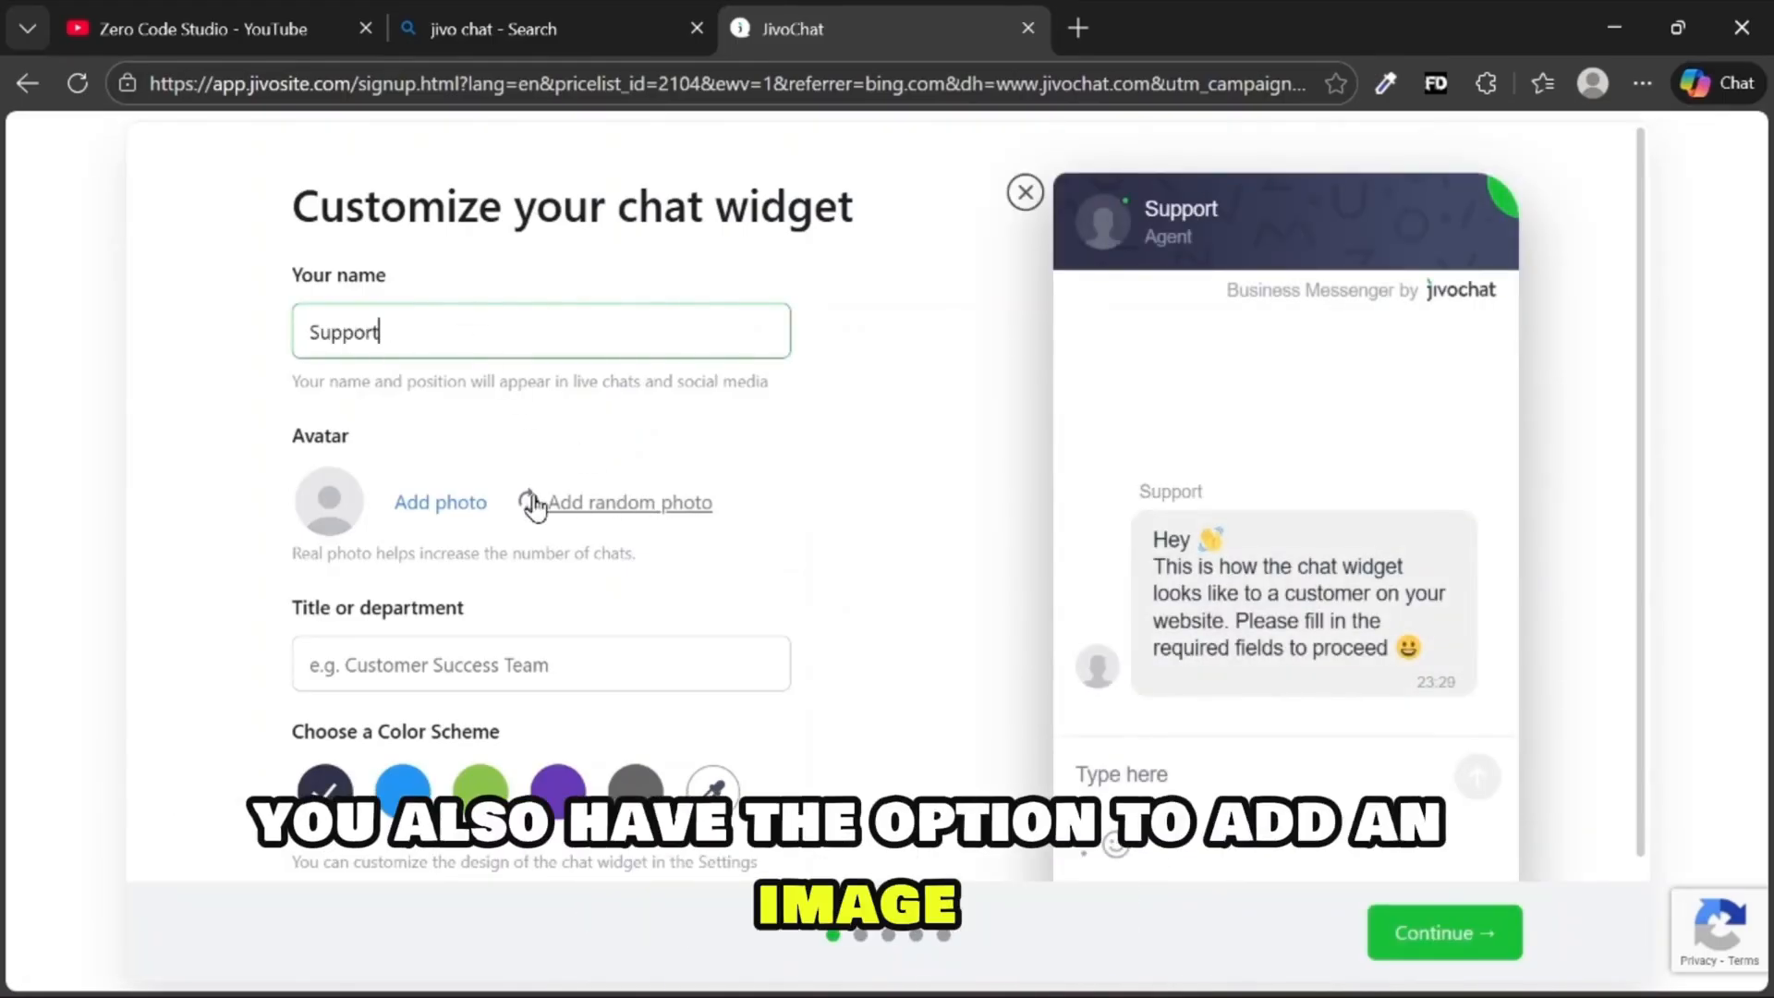
left_click(429, 509)
left_click(655, 613)
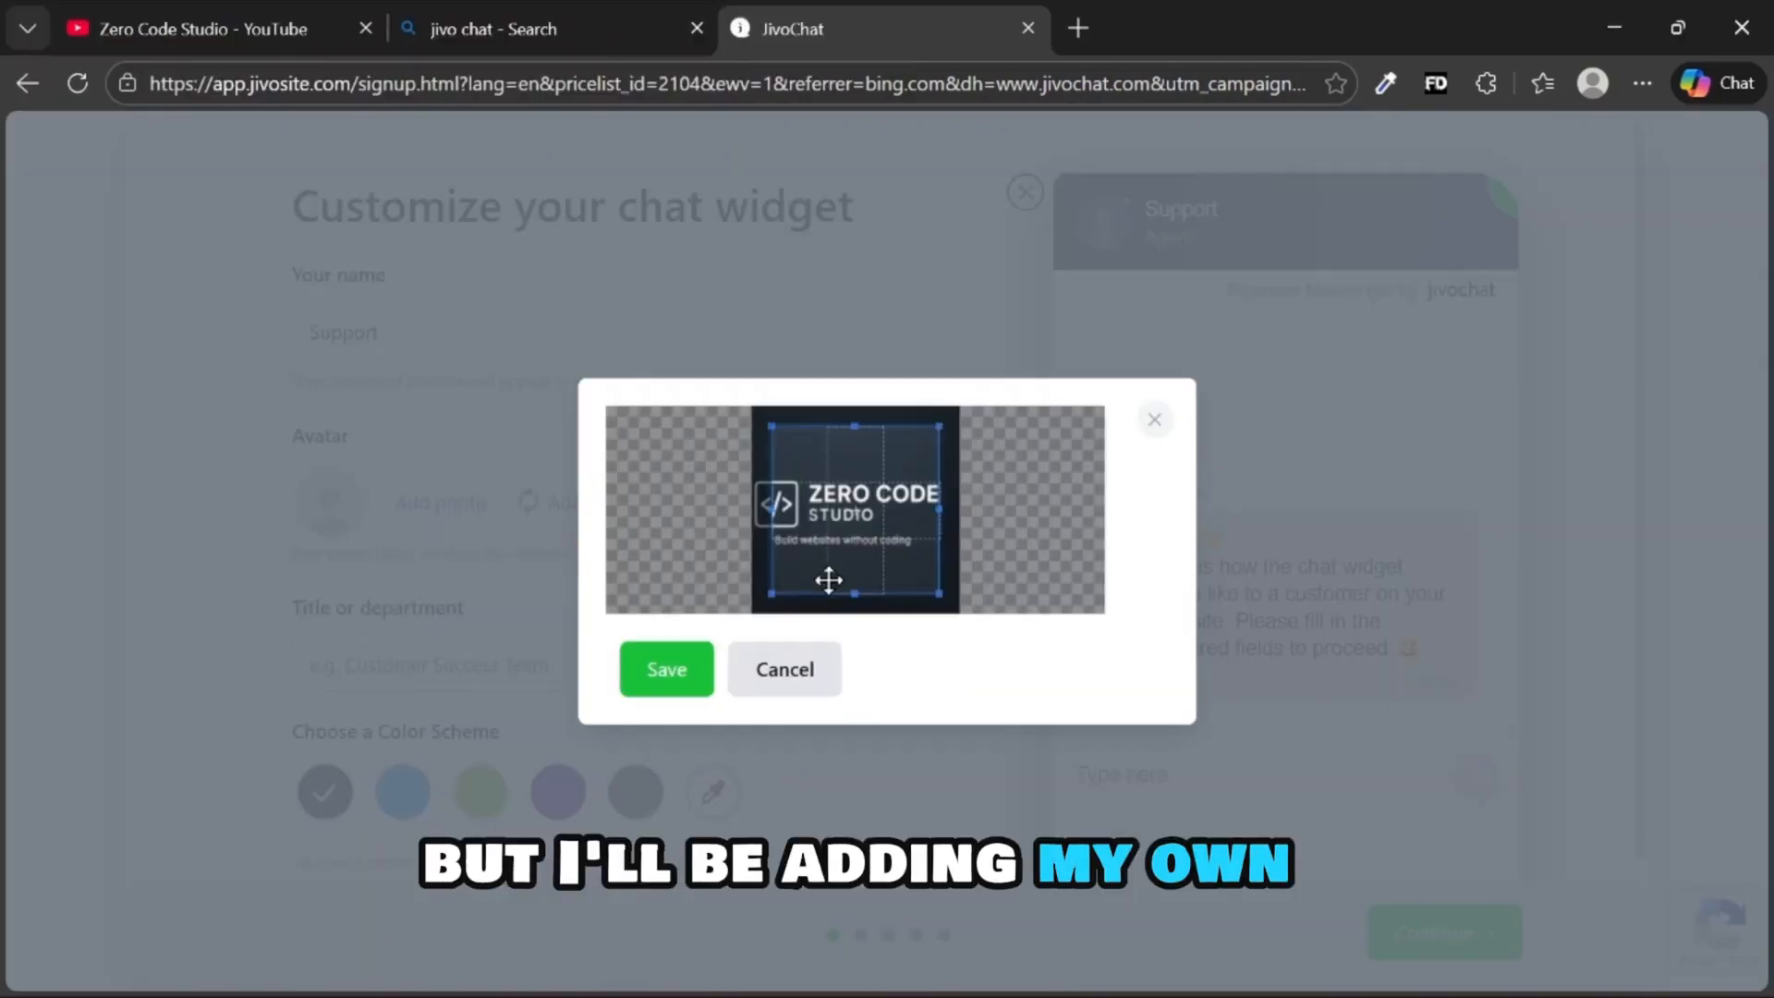
left_click(666, 669)
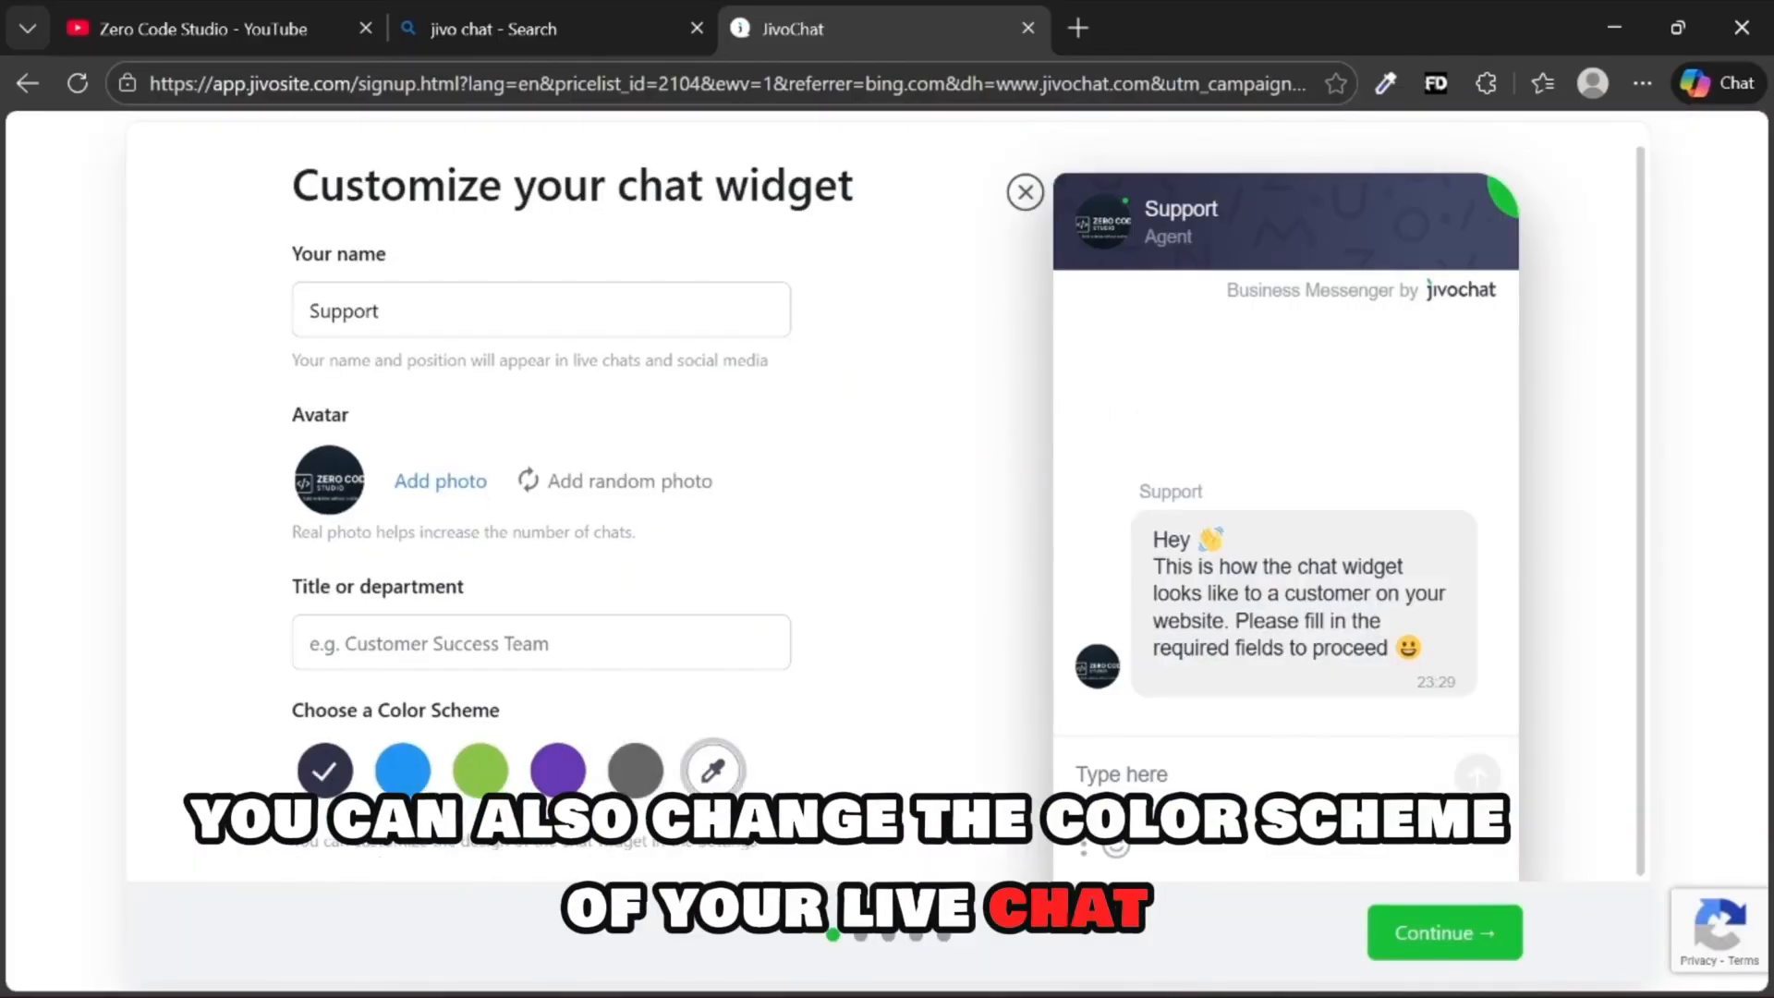
left_click(1447, 948)
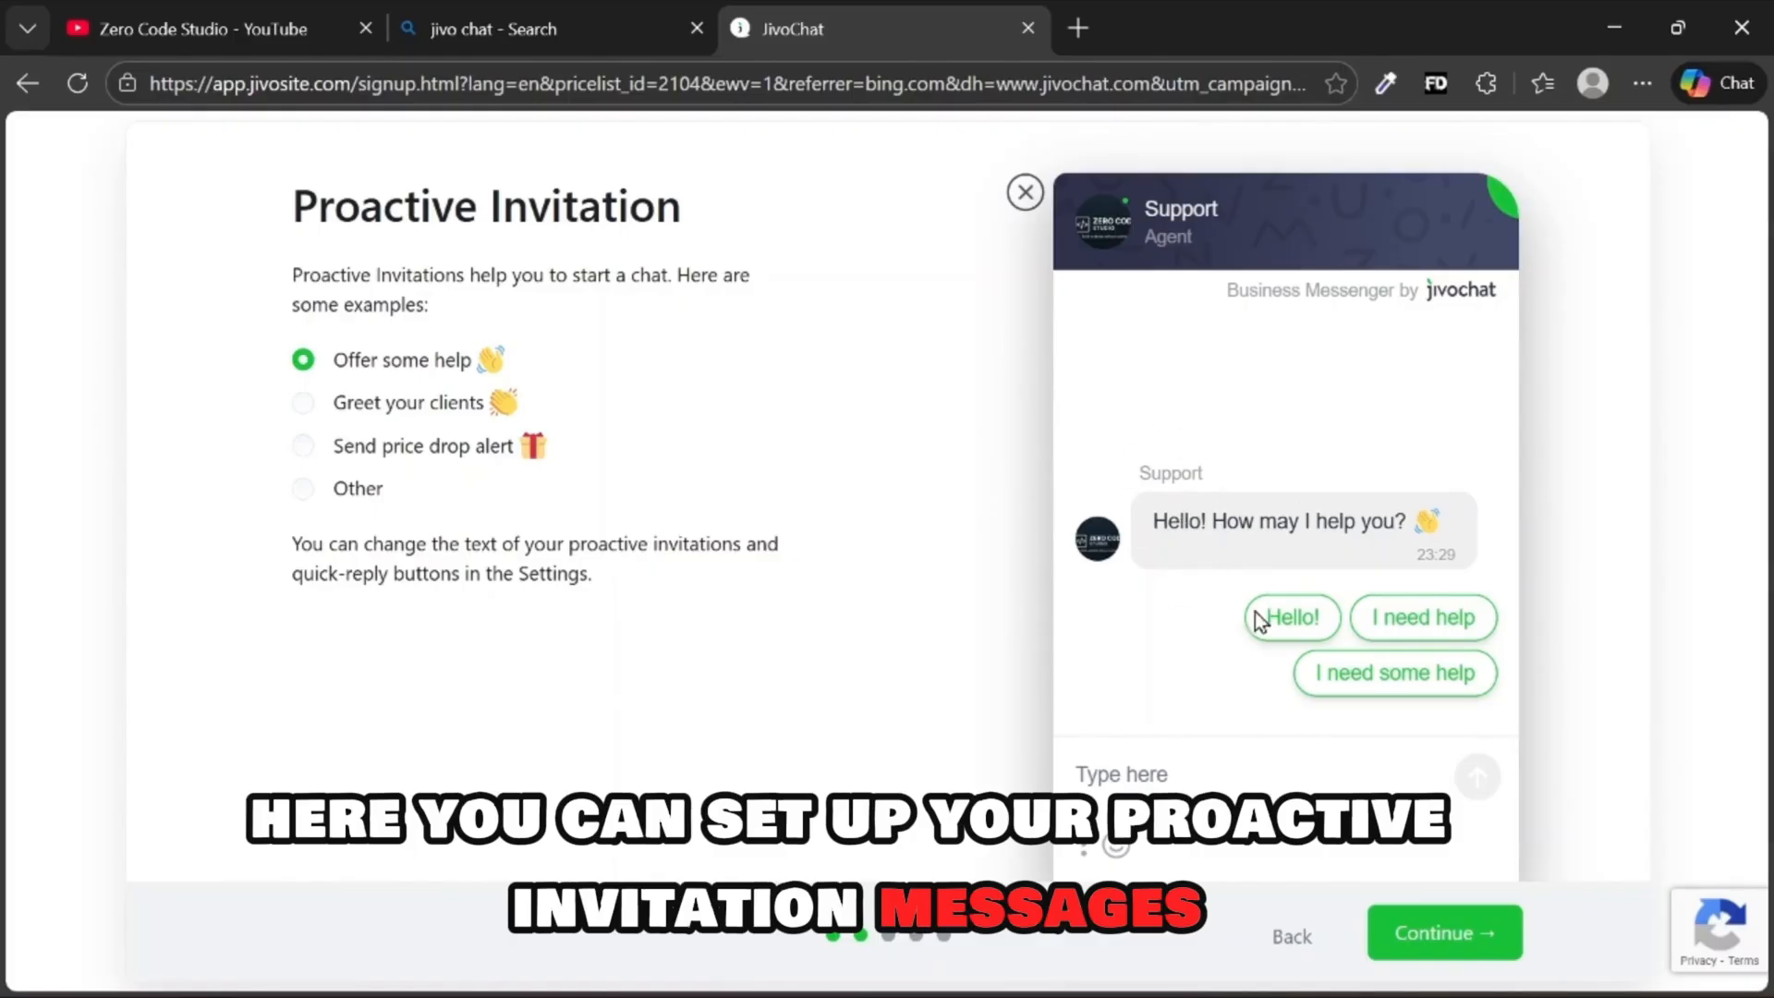
Preview the other proactive invitation examples, then continue with "Offer some help" selected.
left_click(303, 411)
left_click(303, 453)
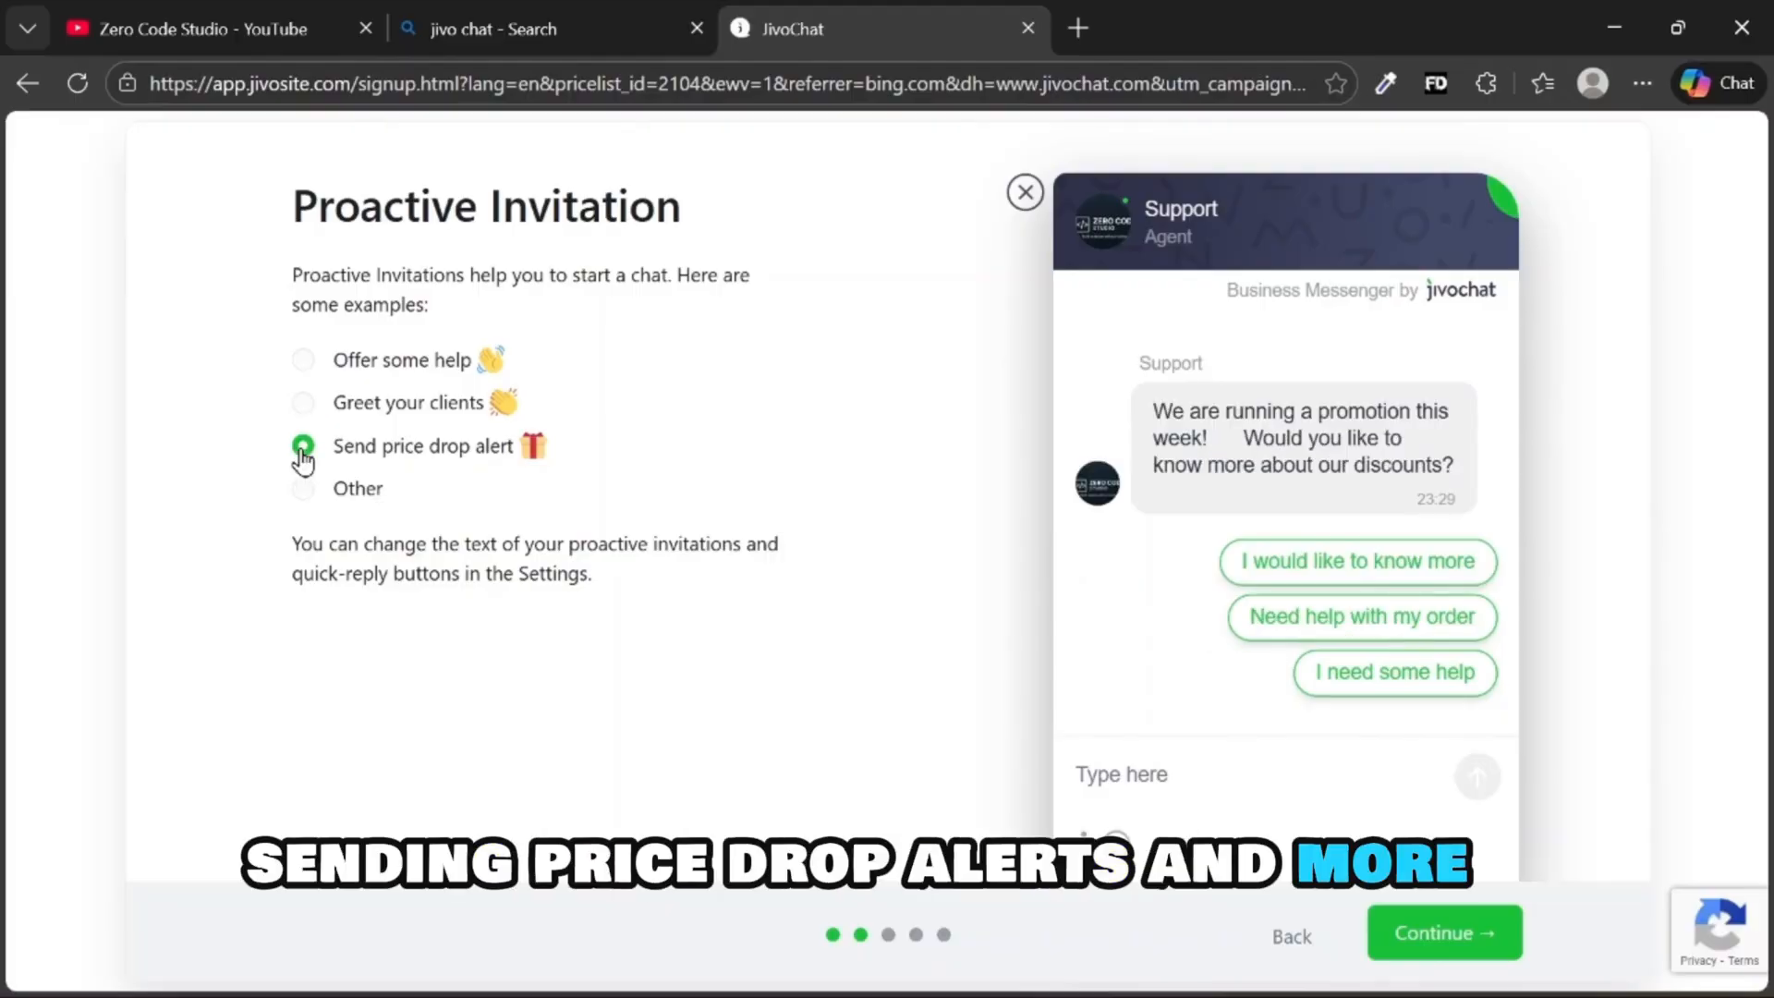
left_click(303, 489)
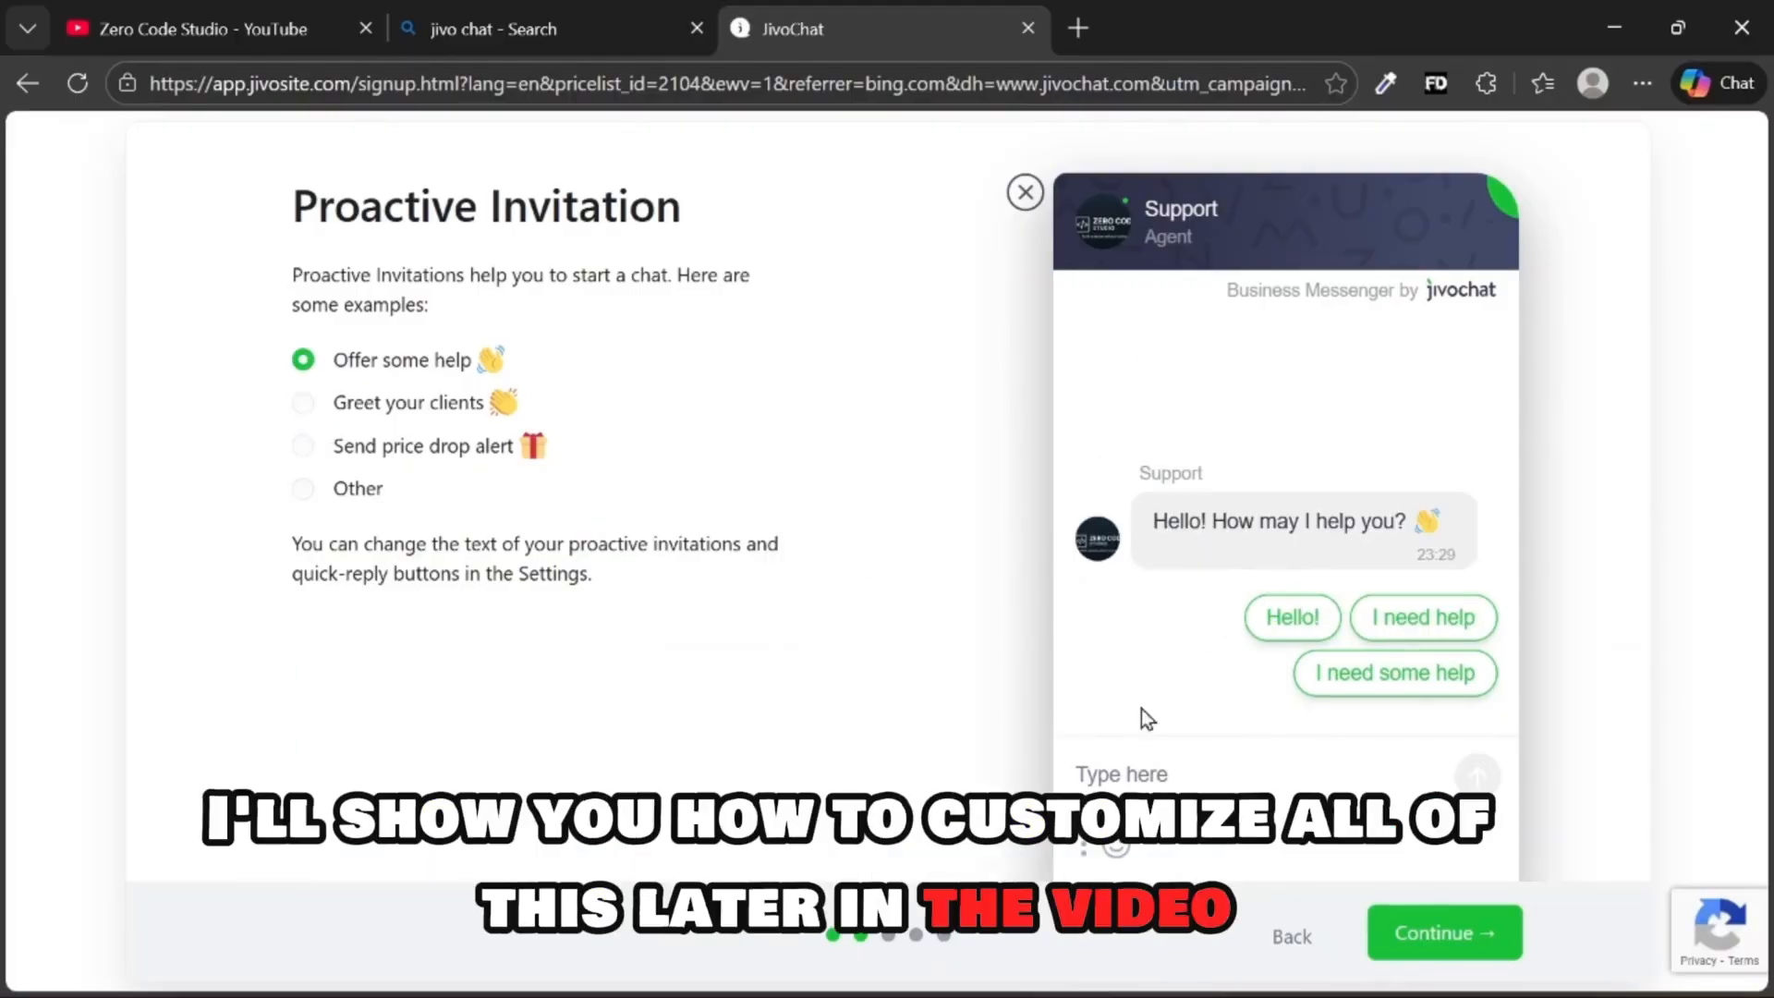
left_click(1417, 934)
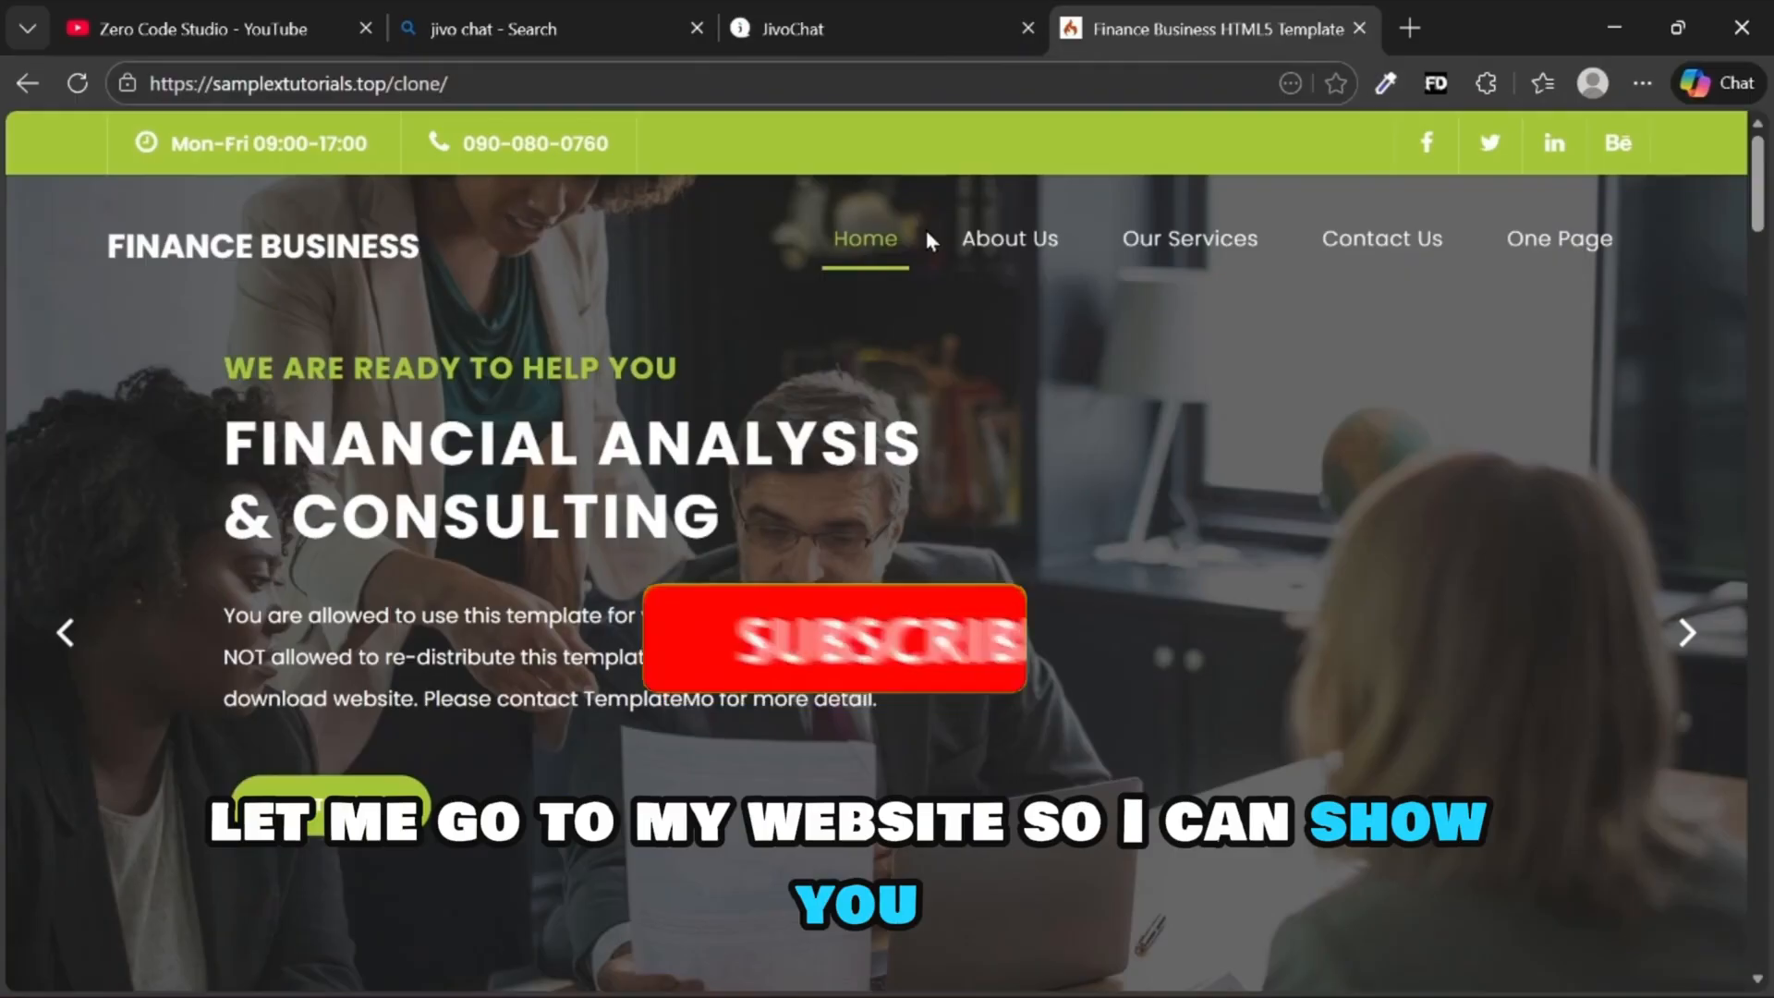
scroll(1120, 489, "down", 5)
scroll(1071, 591, "down", 10)
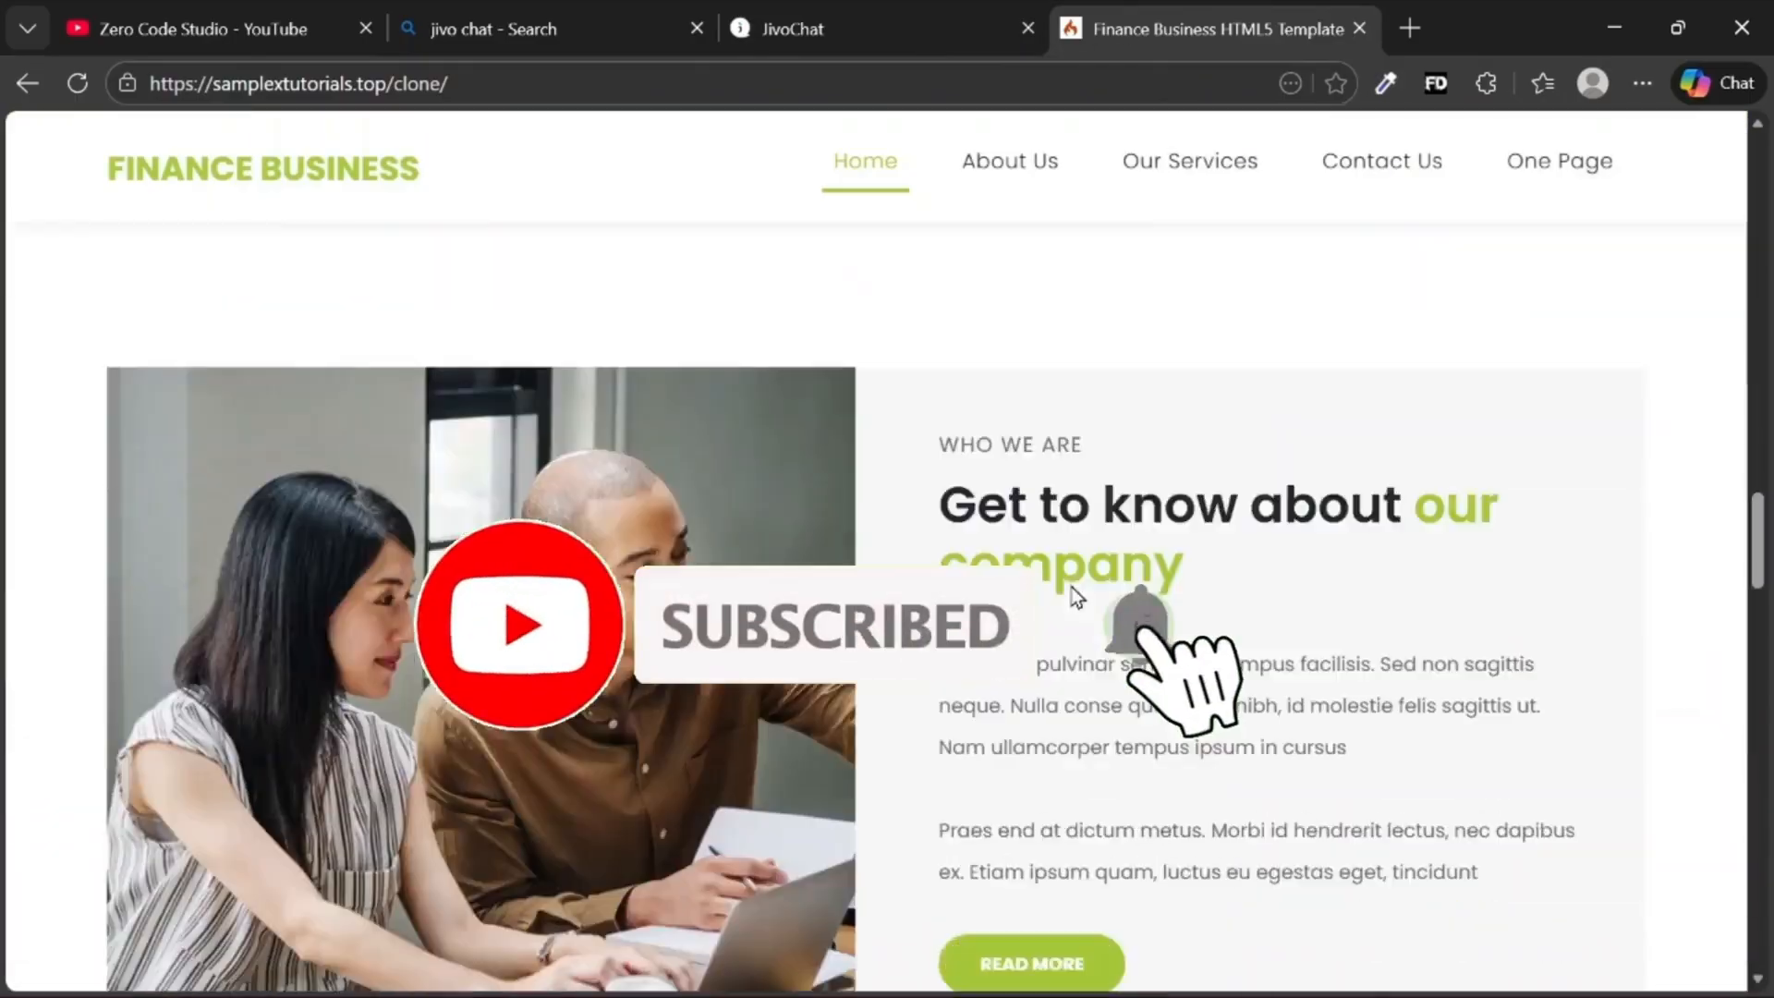
scroll(1071, 591, "up", 4)
scroll(1072, 591, "up", 8)
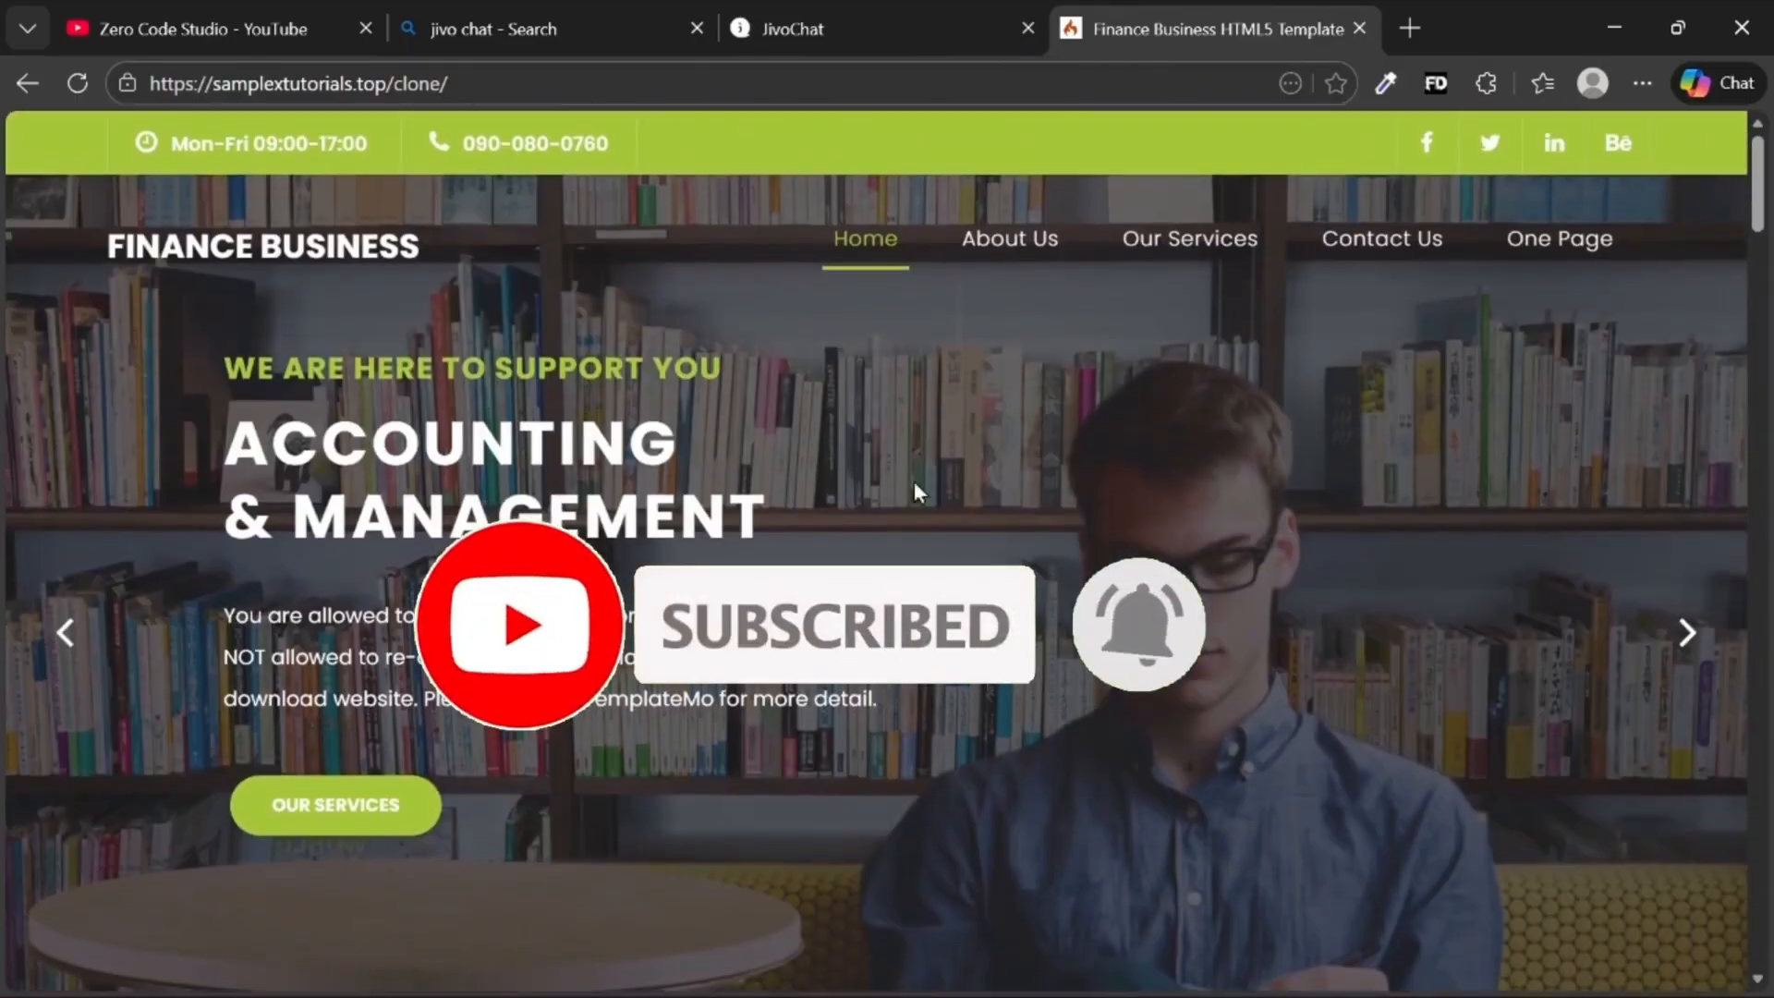
left_click(503, 92)
key("ctrl+c")
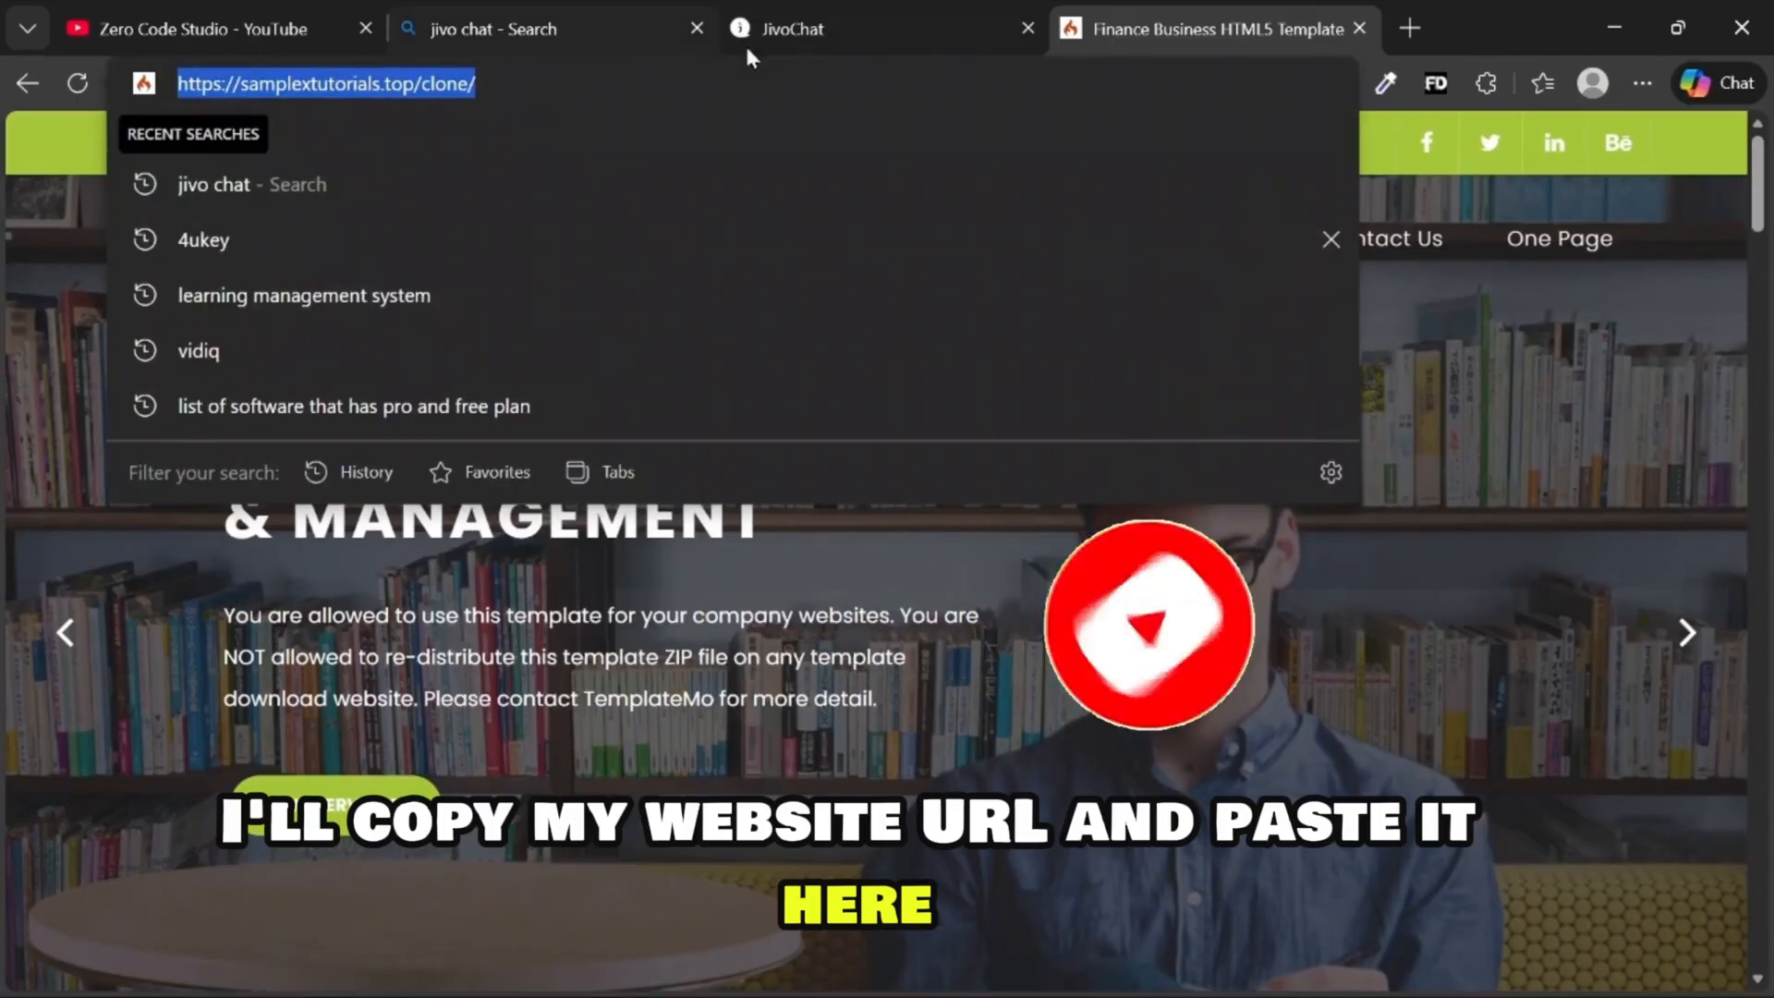
left_click(748, 32)
left_click(551, 359)
key("ctrl+v")
Leave the optional phone number empty, keep United States as the business location, and continue the sign-up.
left_click(482, 503)
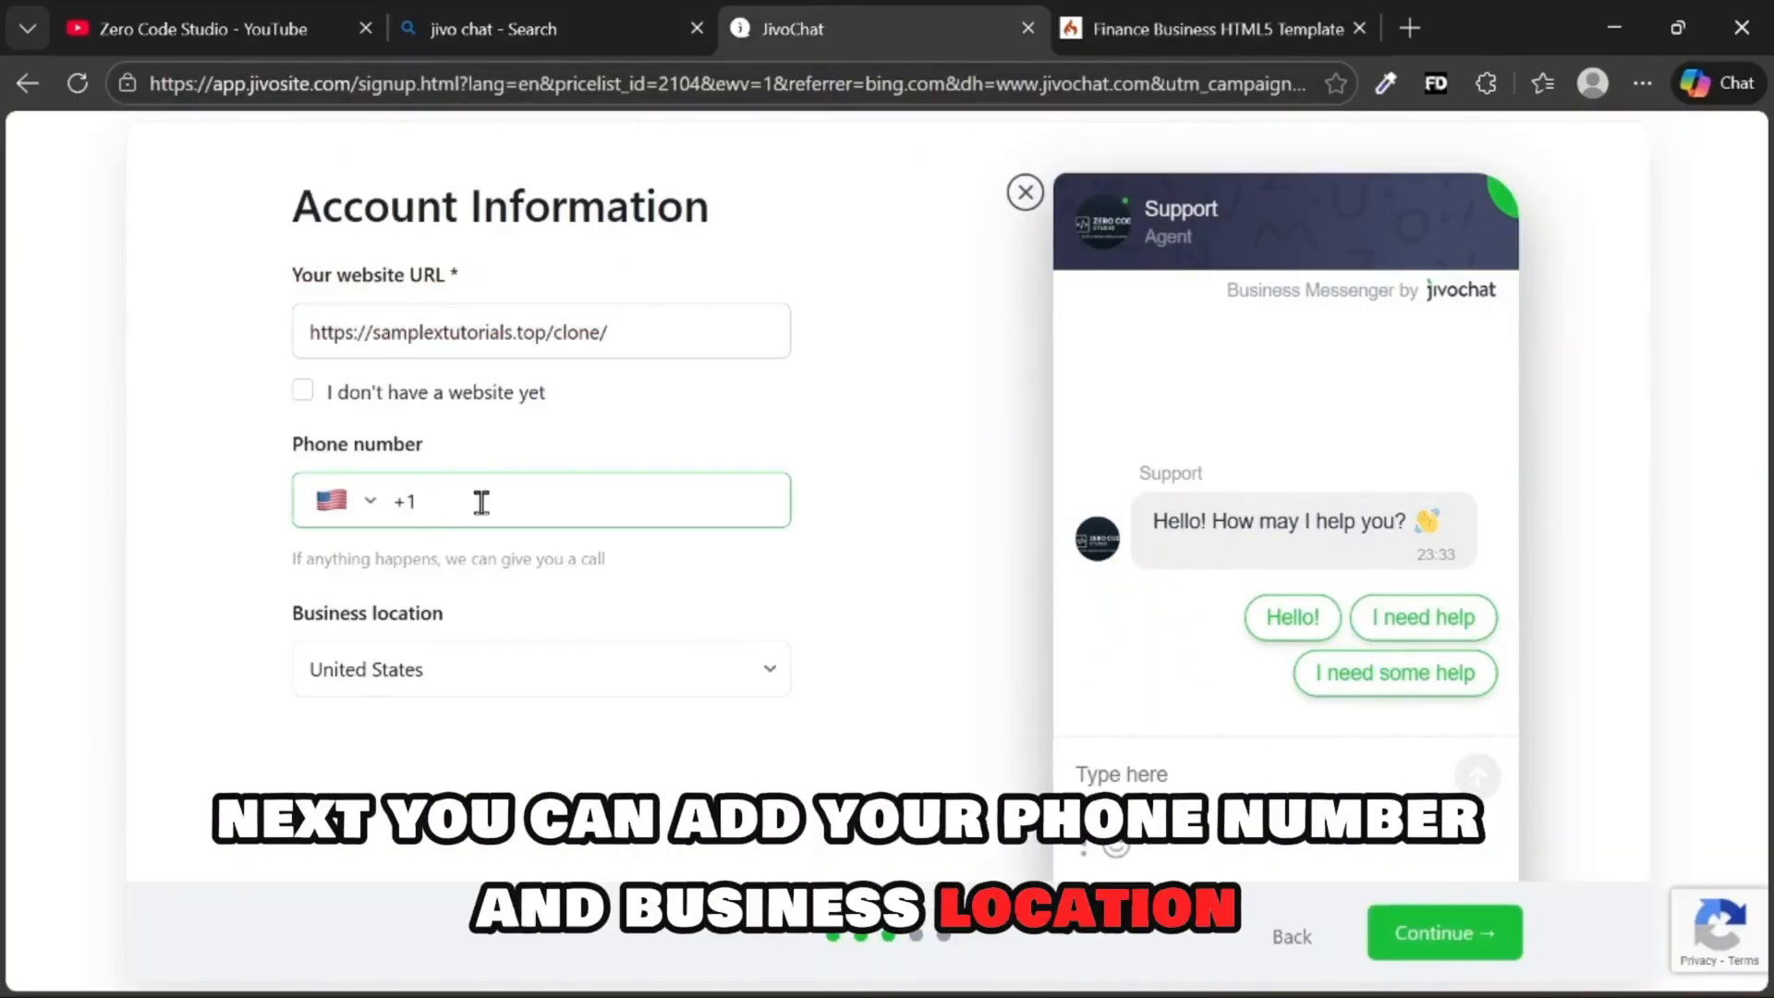
left_click(675, 682)
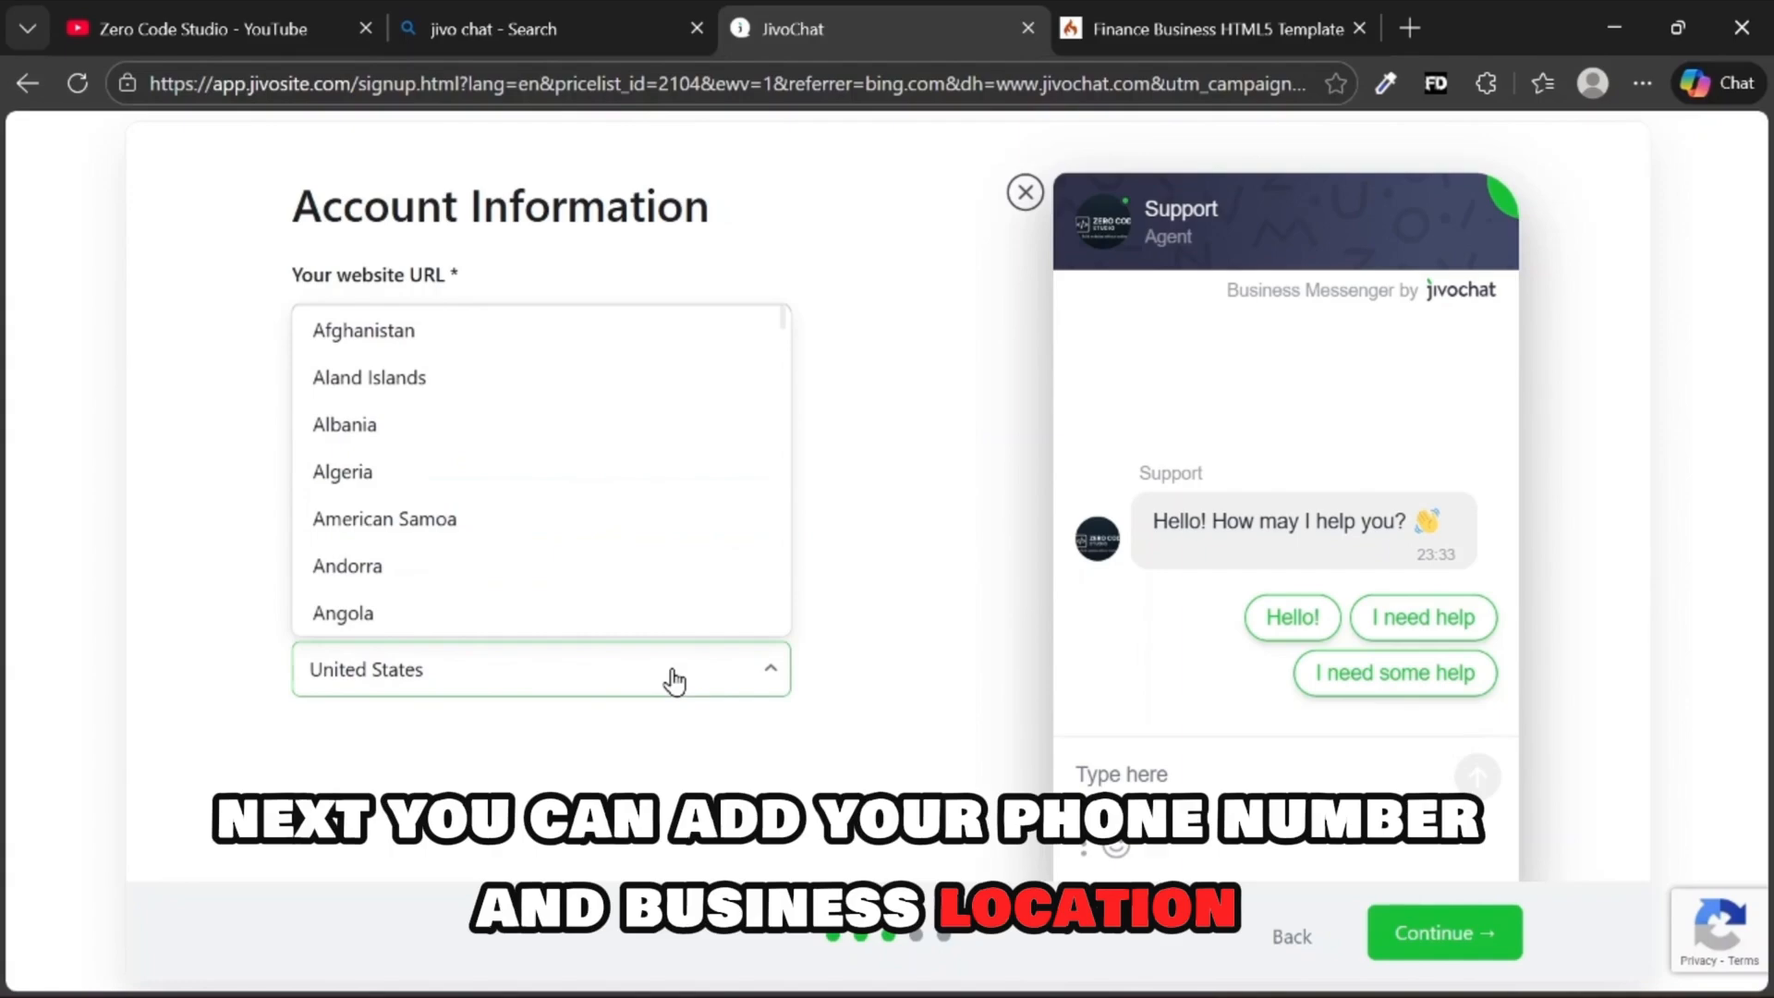
left_click(851, 739)
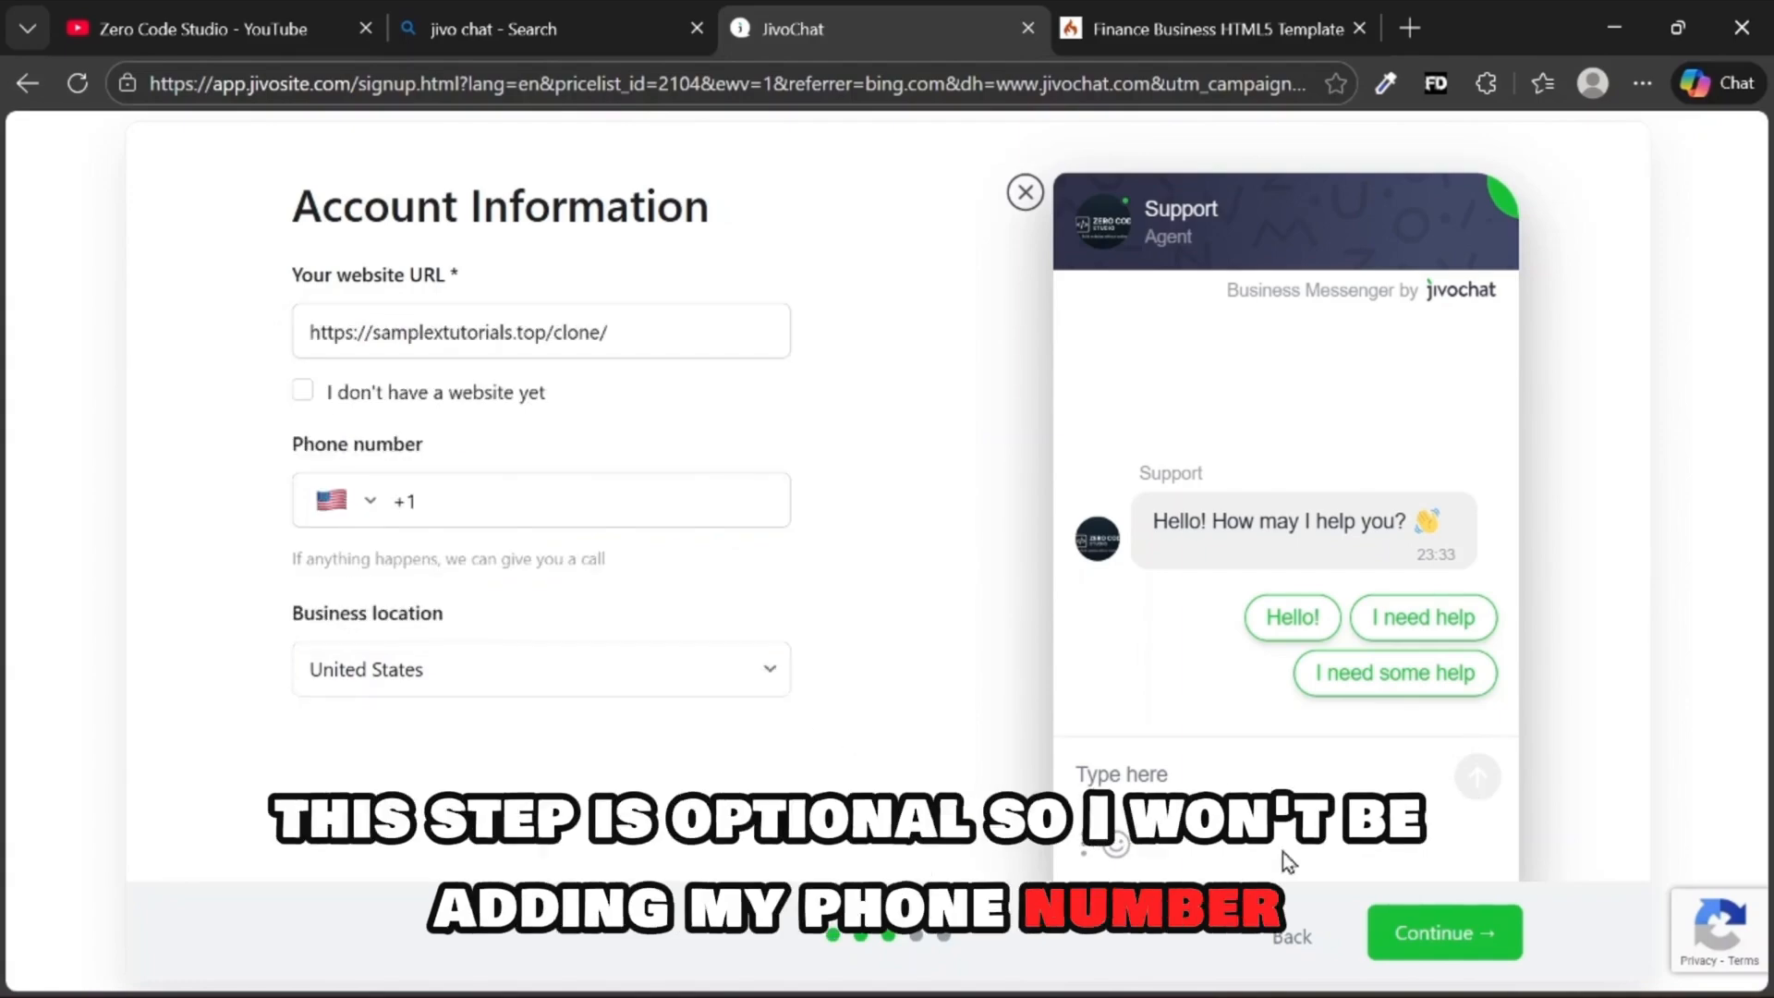
left_click(1413, 919)
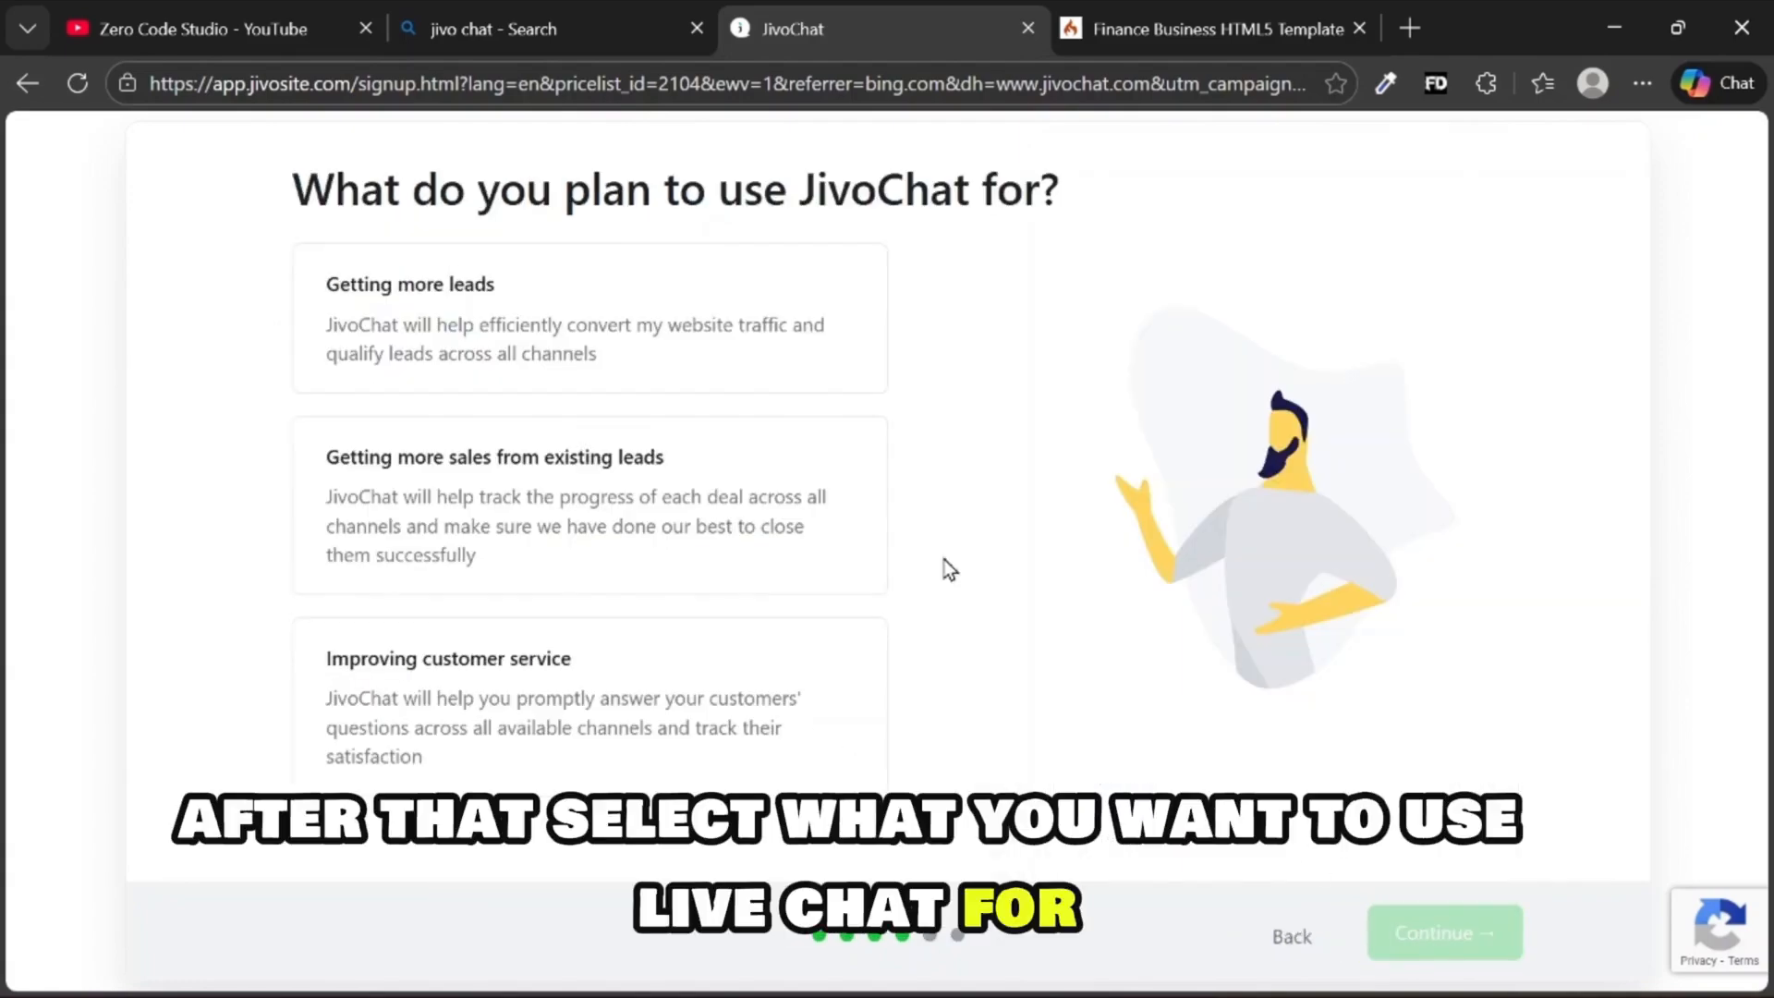
Choose "Improving customer service" as the planned use of JivoChat and continue.
left_click(606, 322)
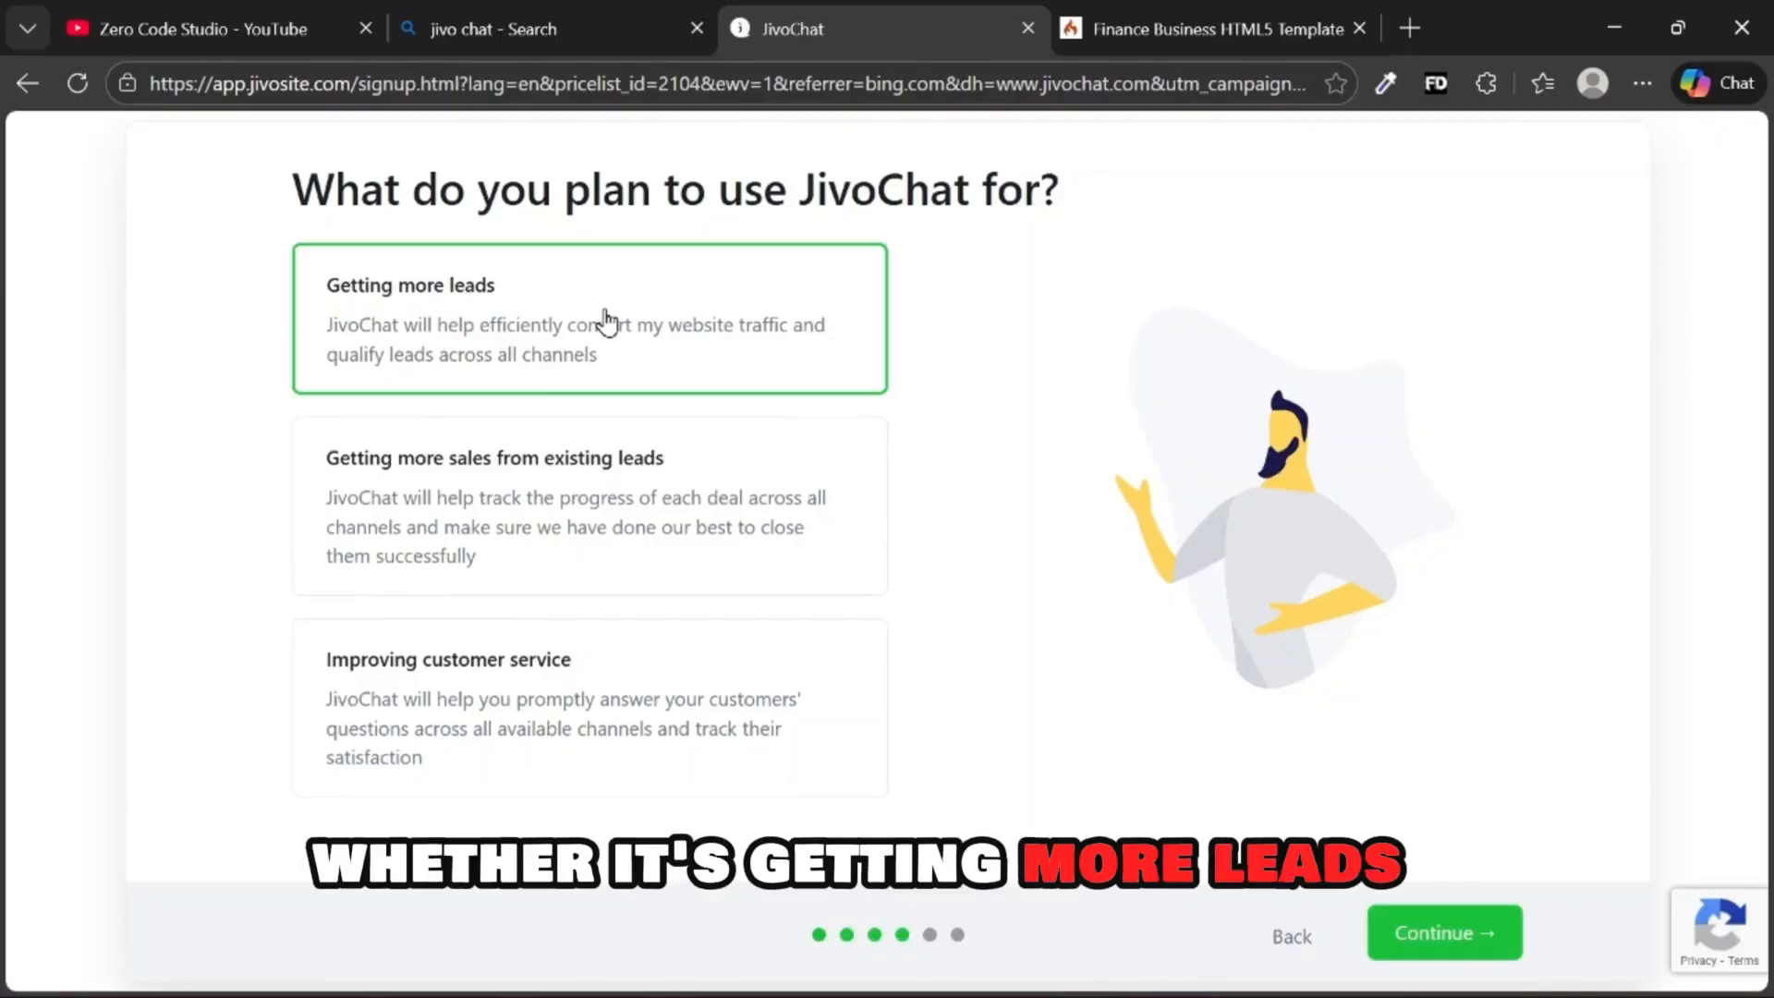
left_click(593, 503)
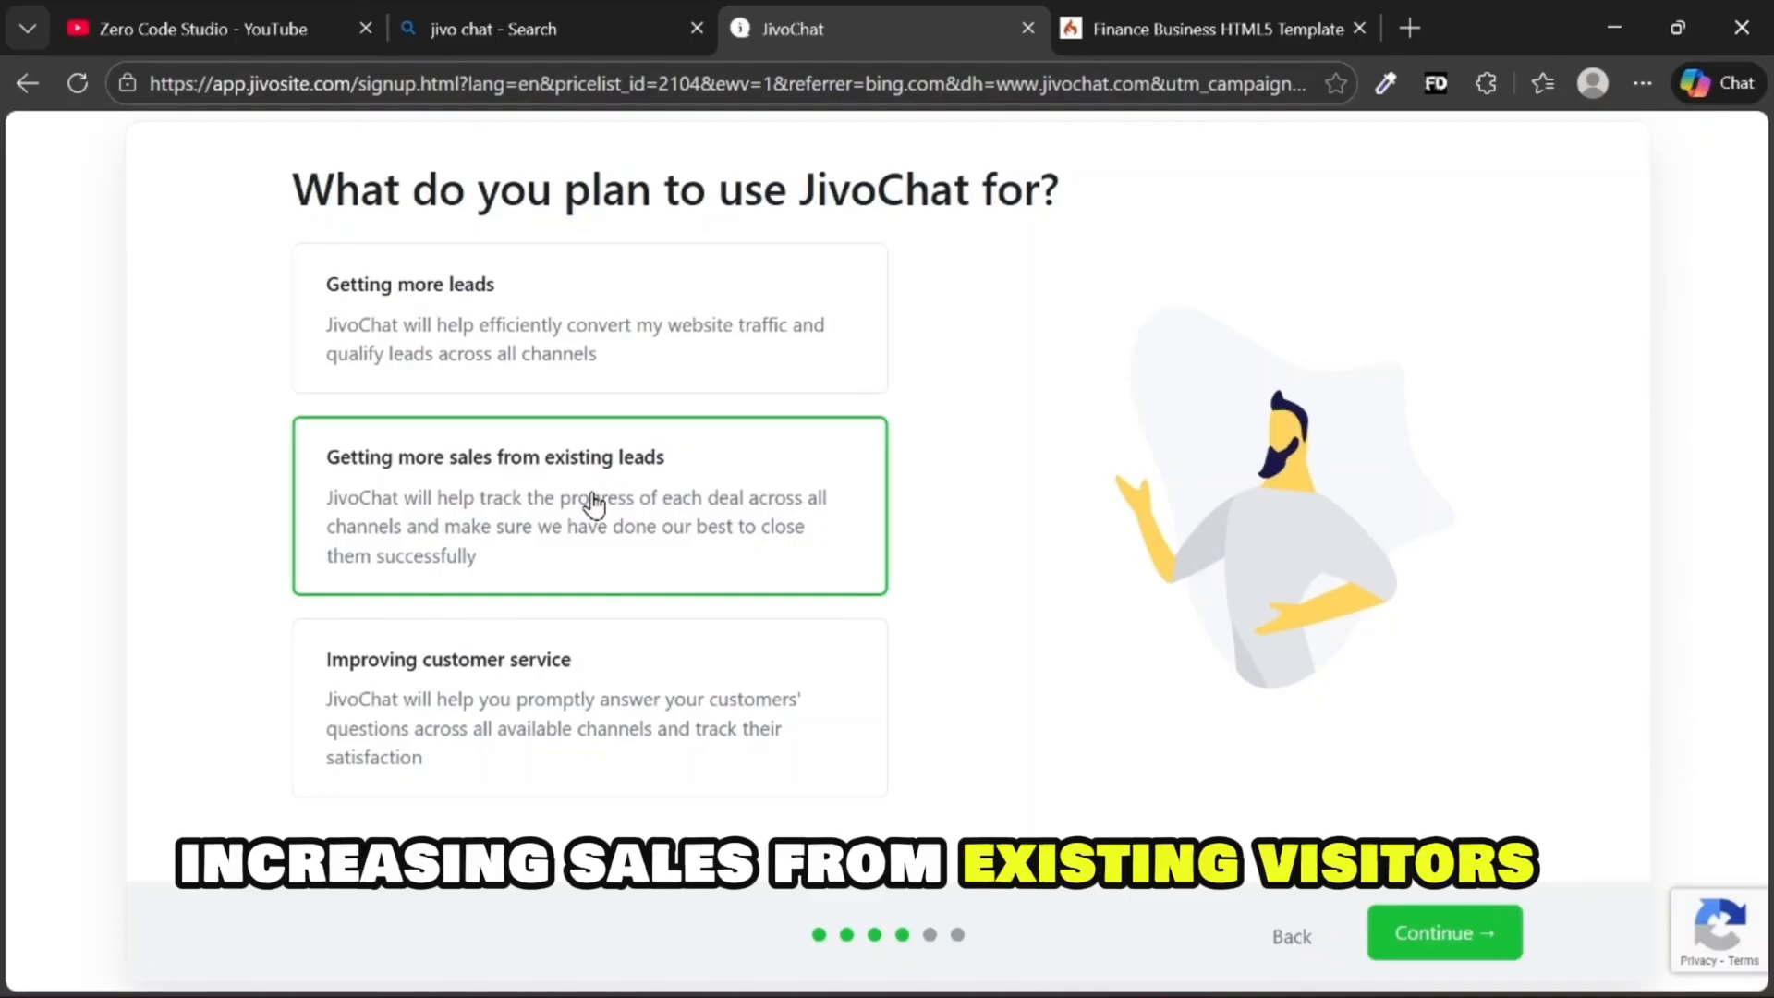
left_click(598, 695)
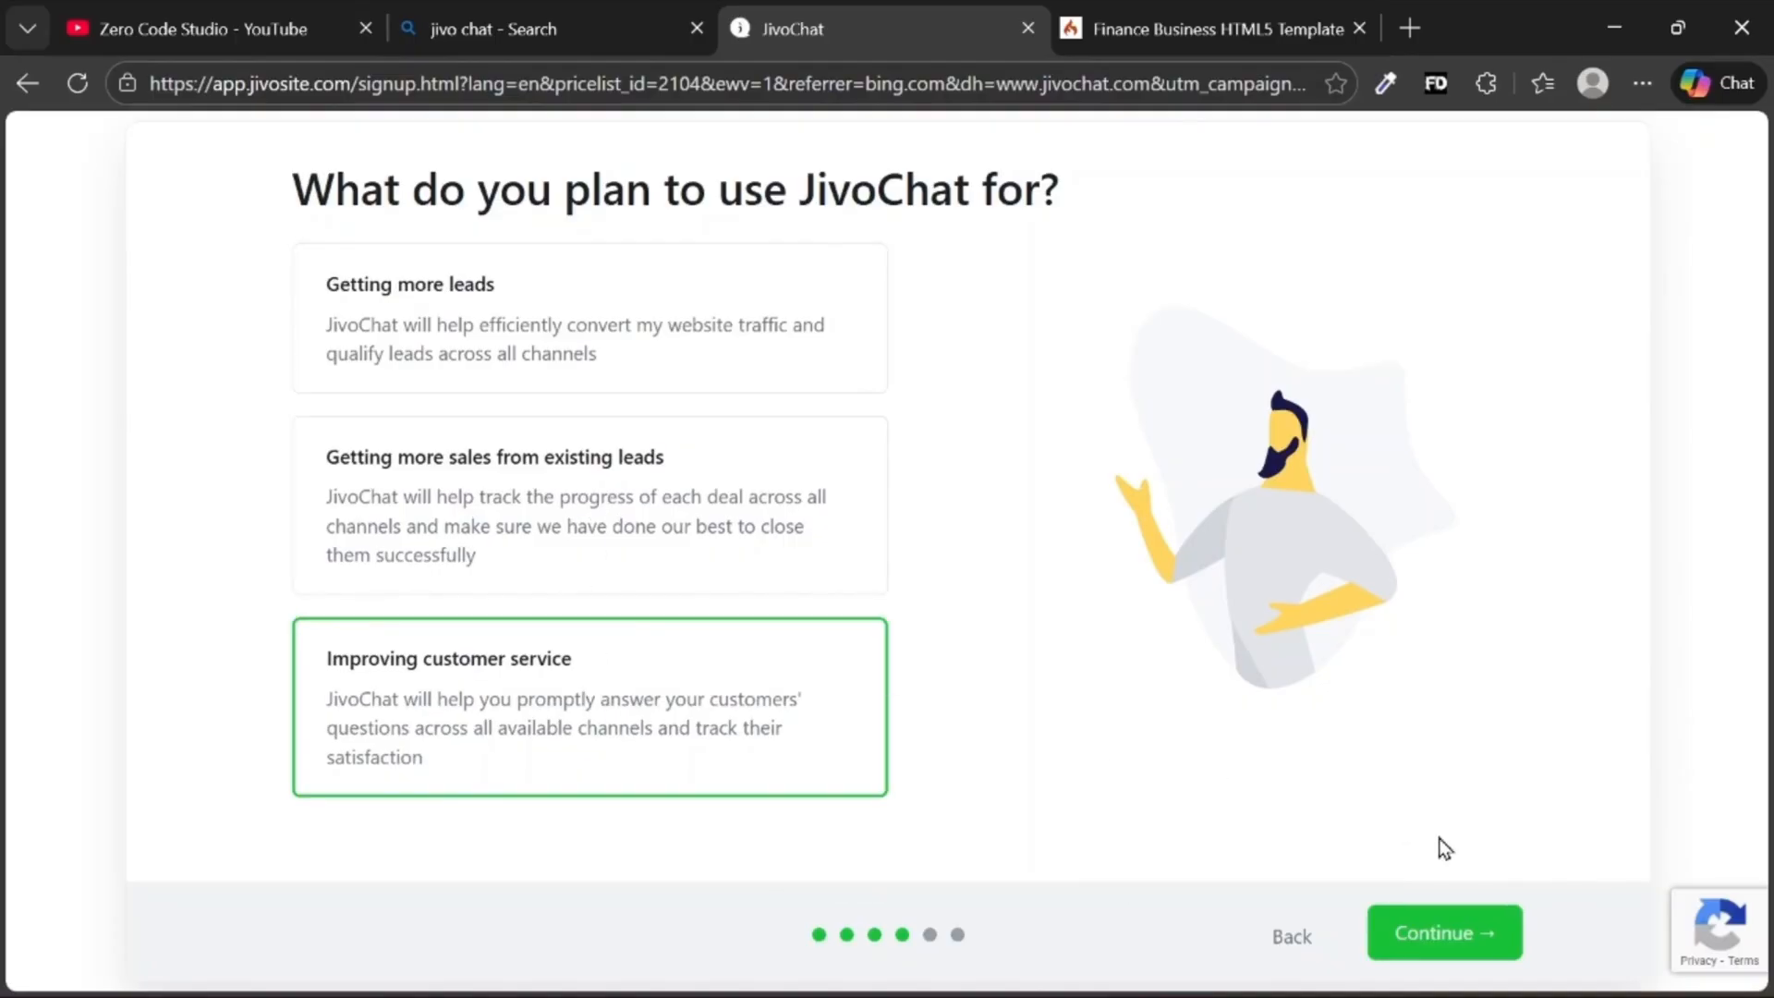
left_click(1441, 941)
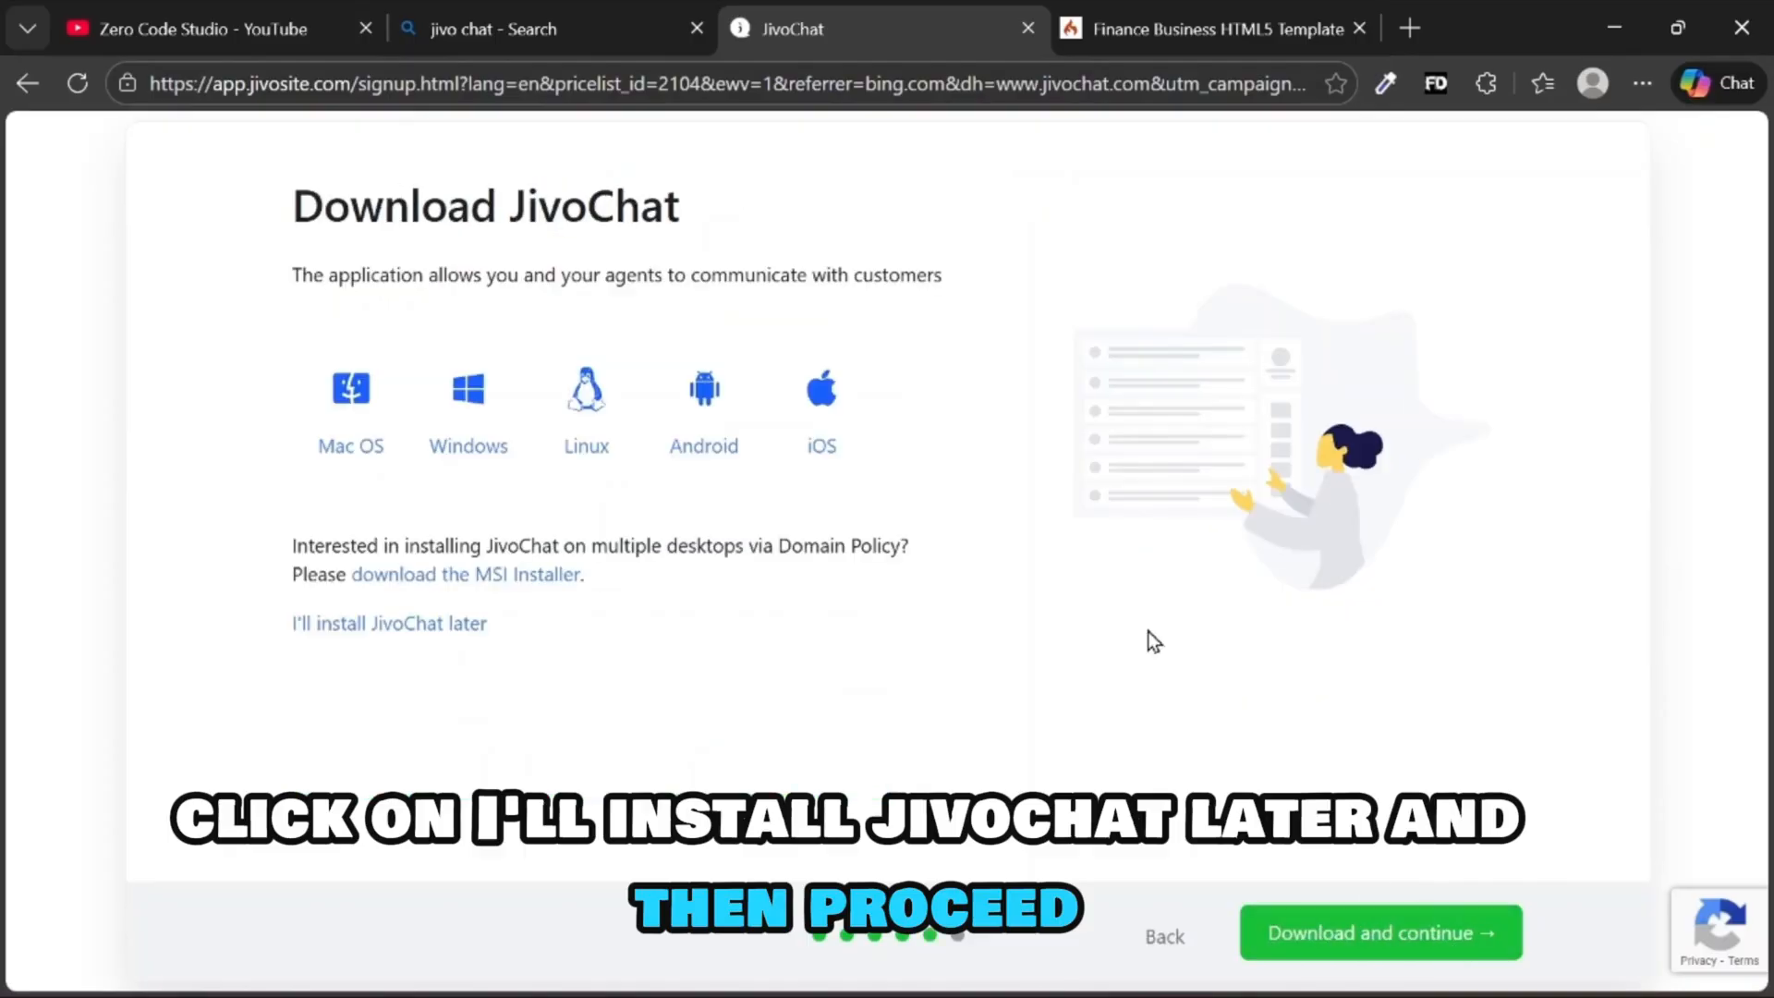
Postpone installing the JivoChat application, copy the widget code to the clipboard, and complete the sign-up.
left_click(448, 627)
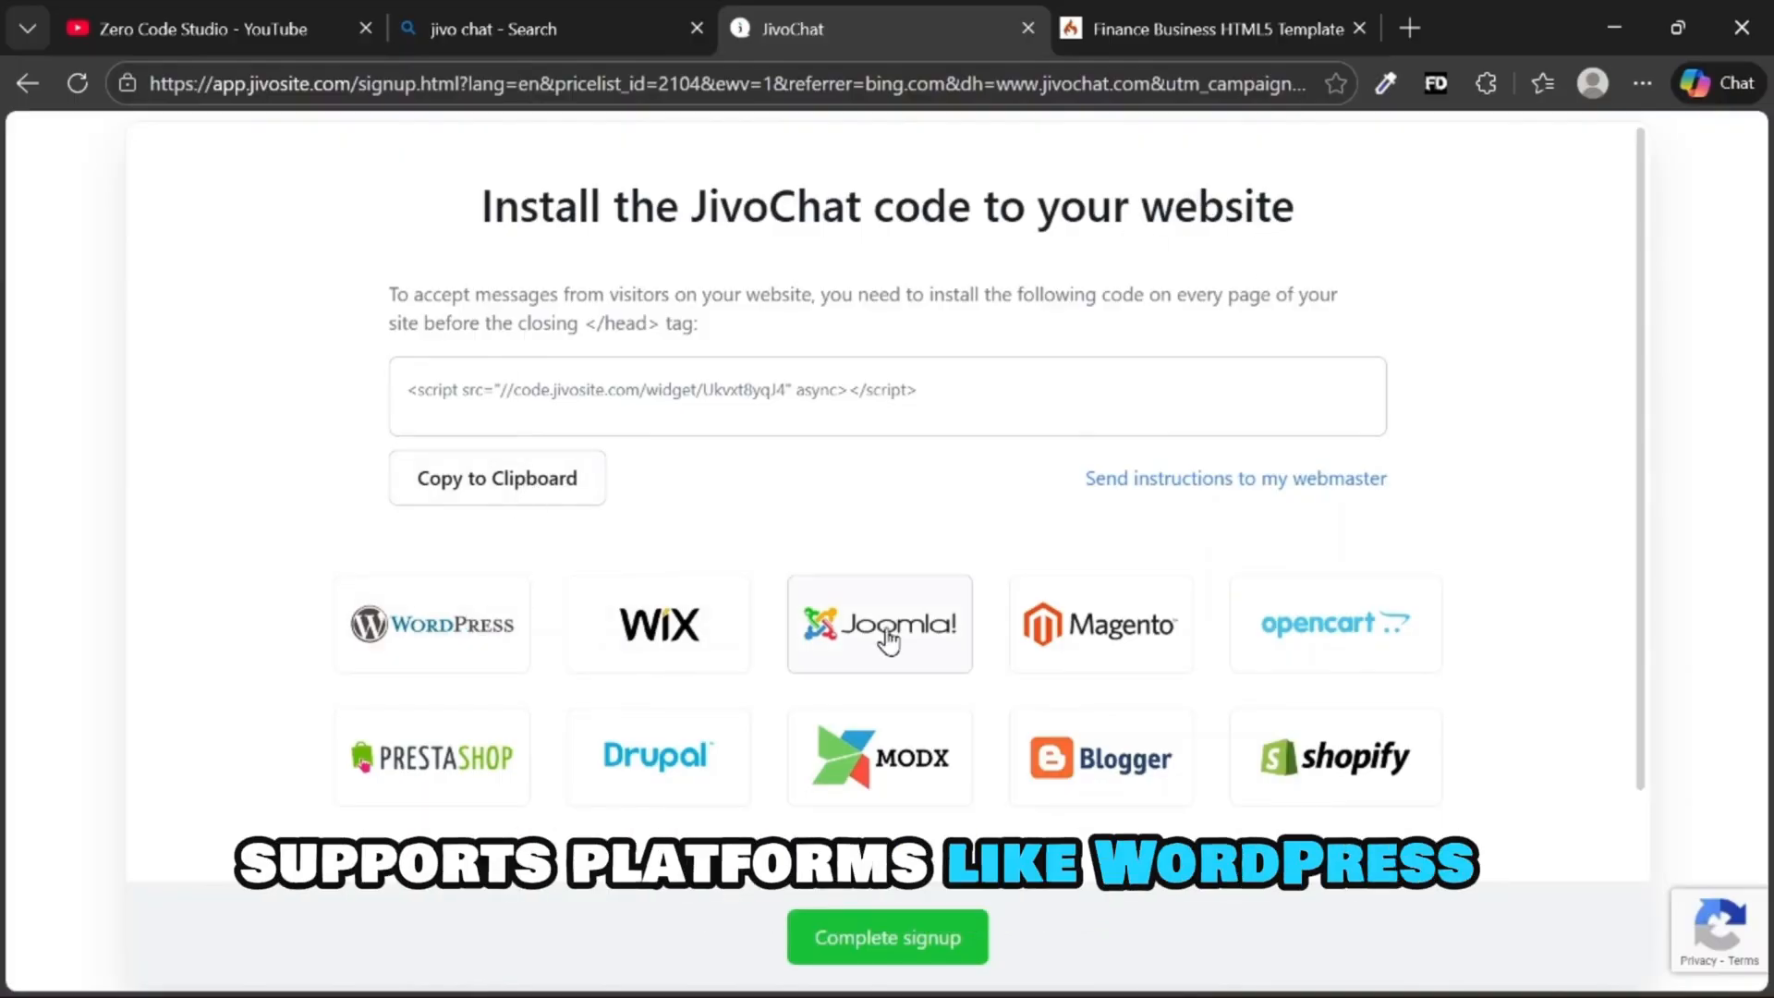
left_click(576, 494)
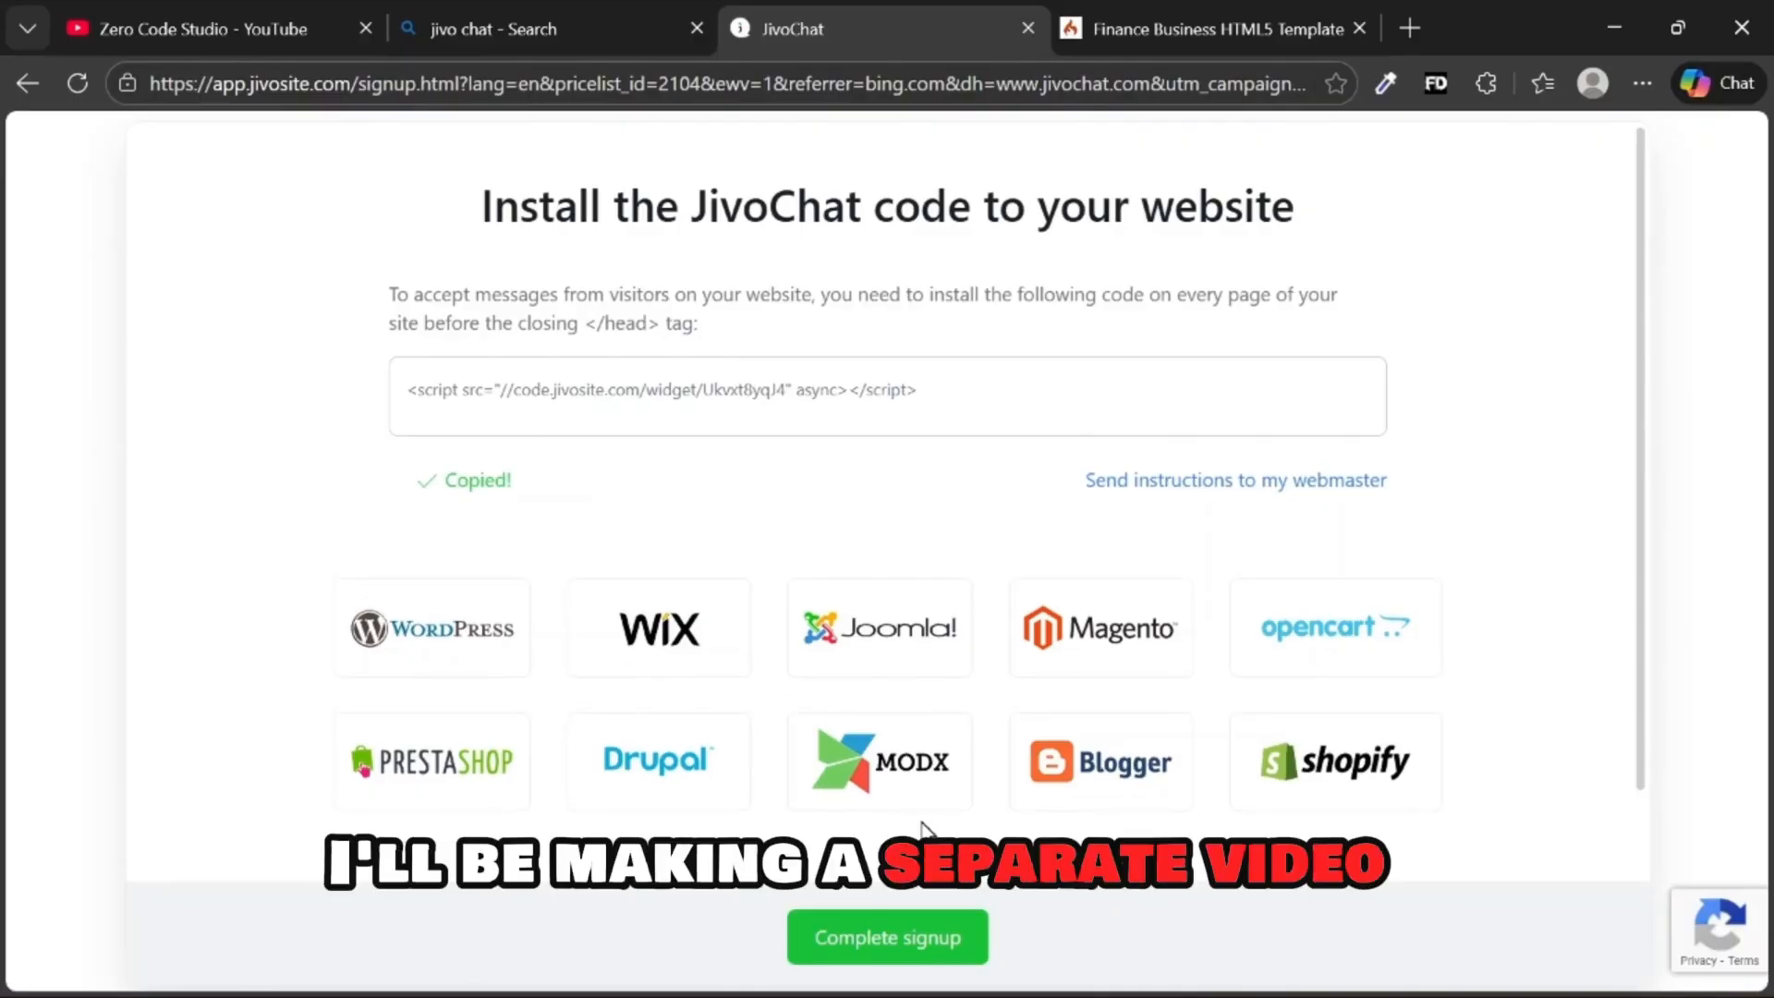
left_click(910, 939)
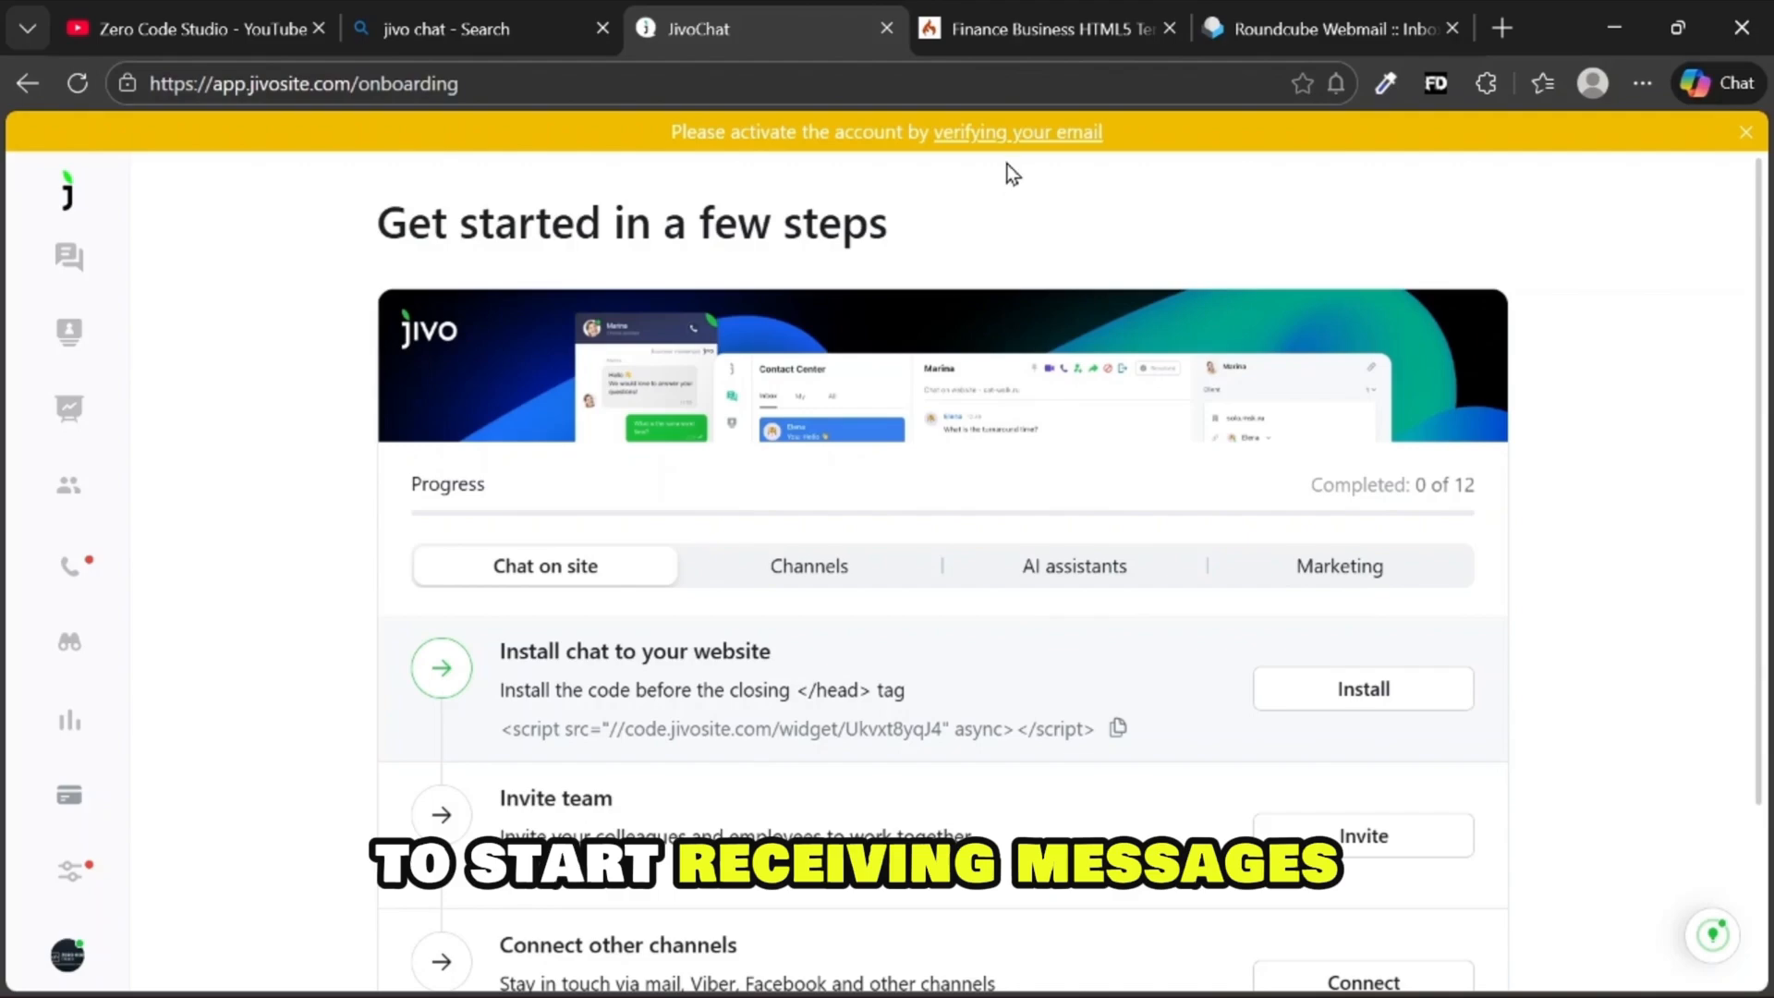
Start the account's email verification and select the confirmation code in JivoChat's "Confirm your email address" message in Roundcube Webmail.
left_click(1017, 133)
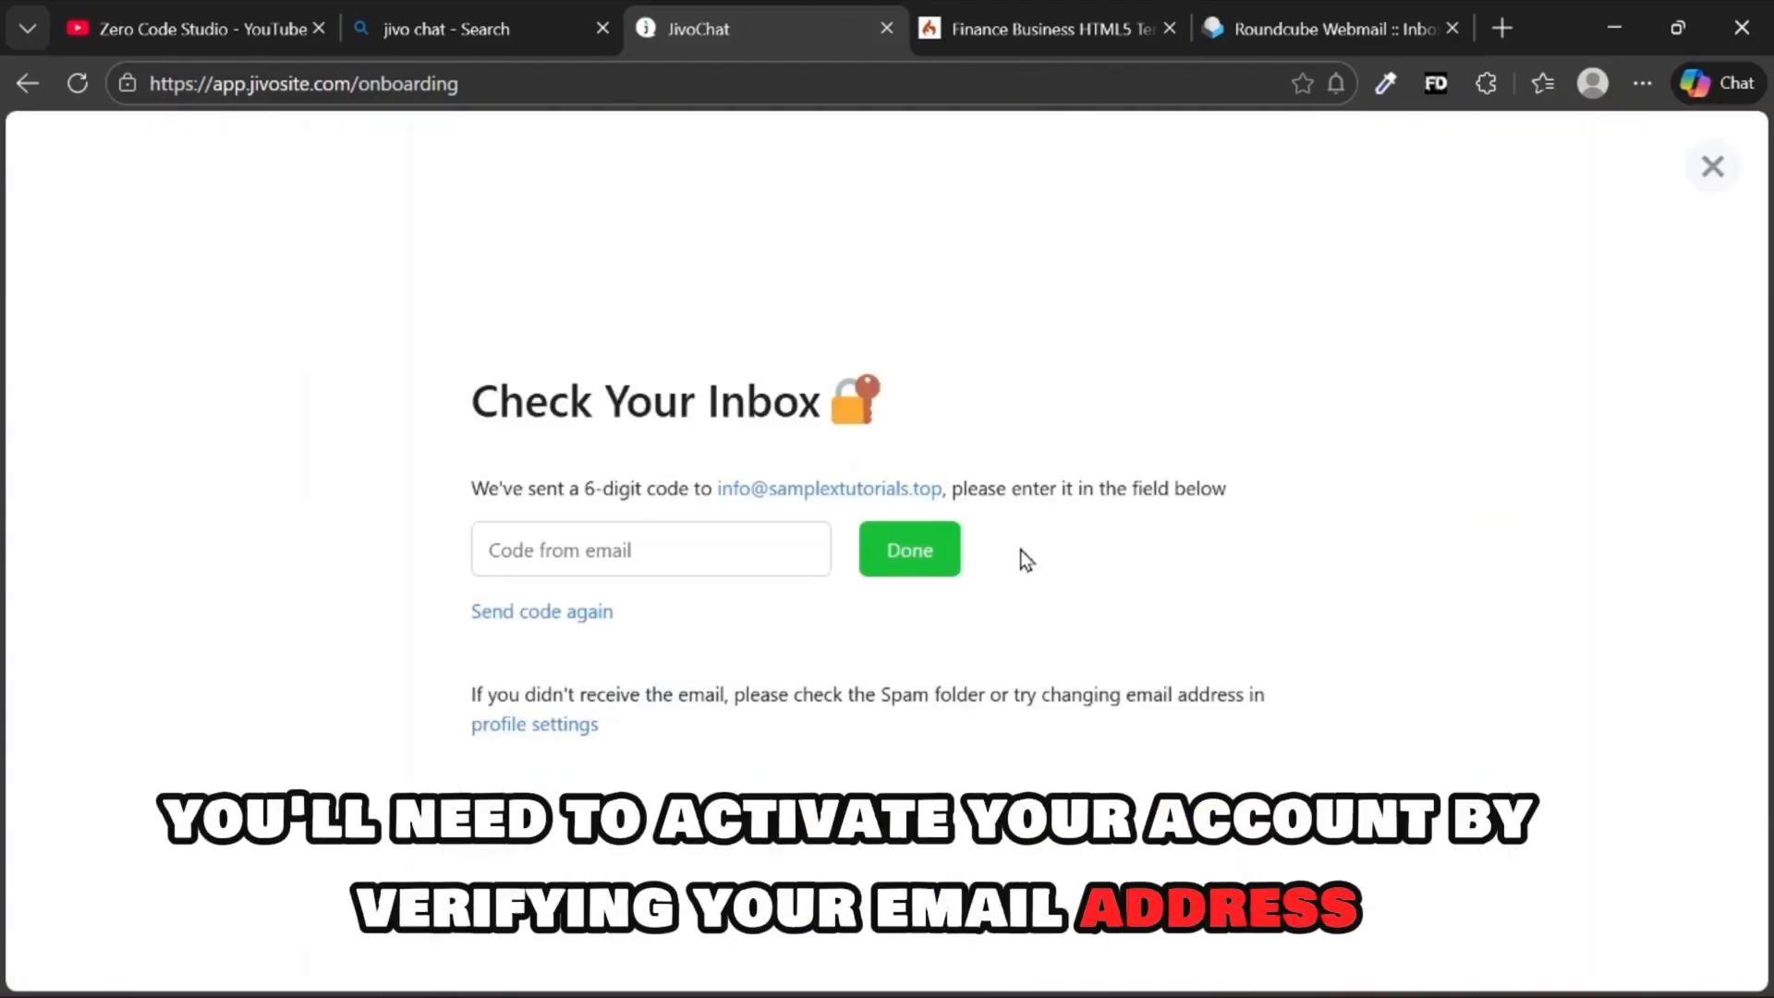
left_click(1212, 23)
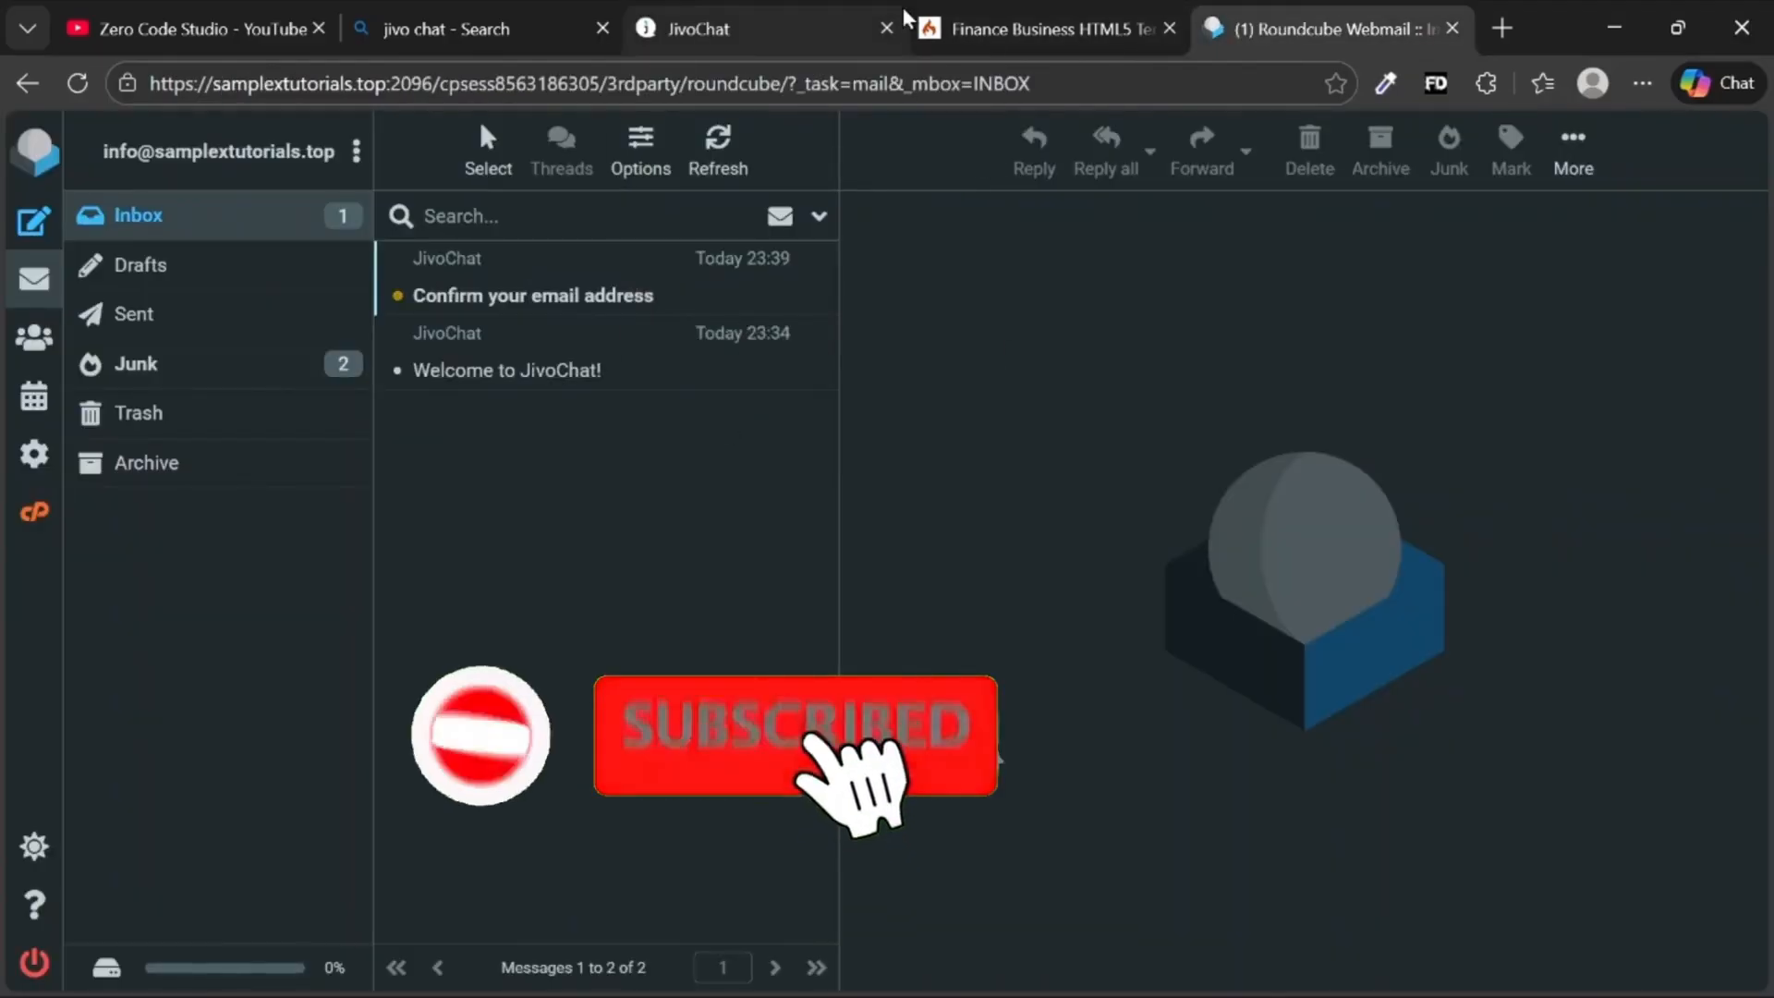
left_click(591, 295)
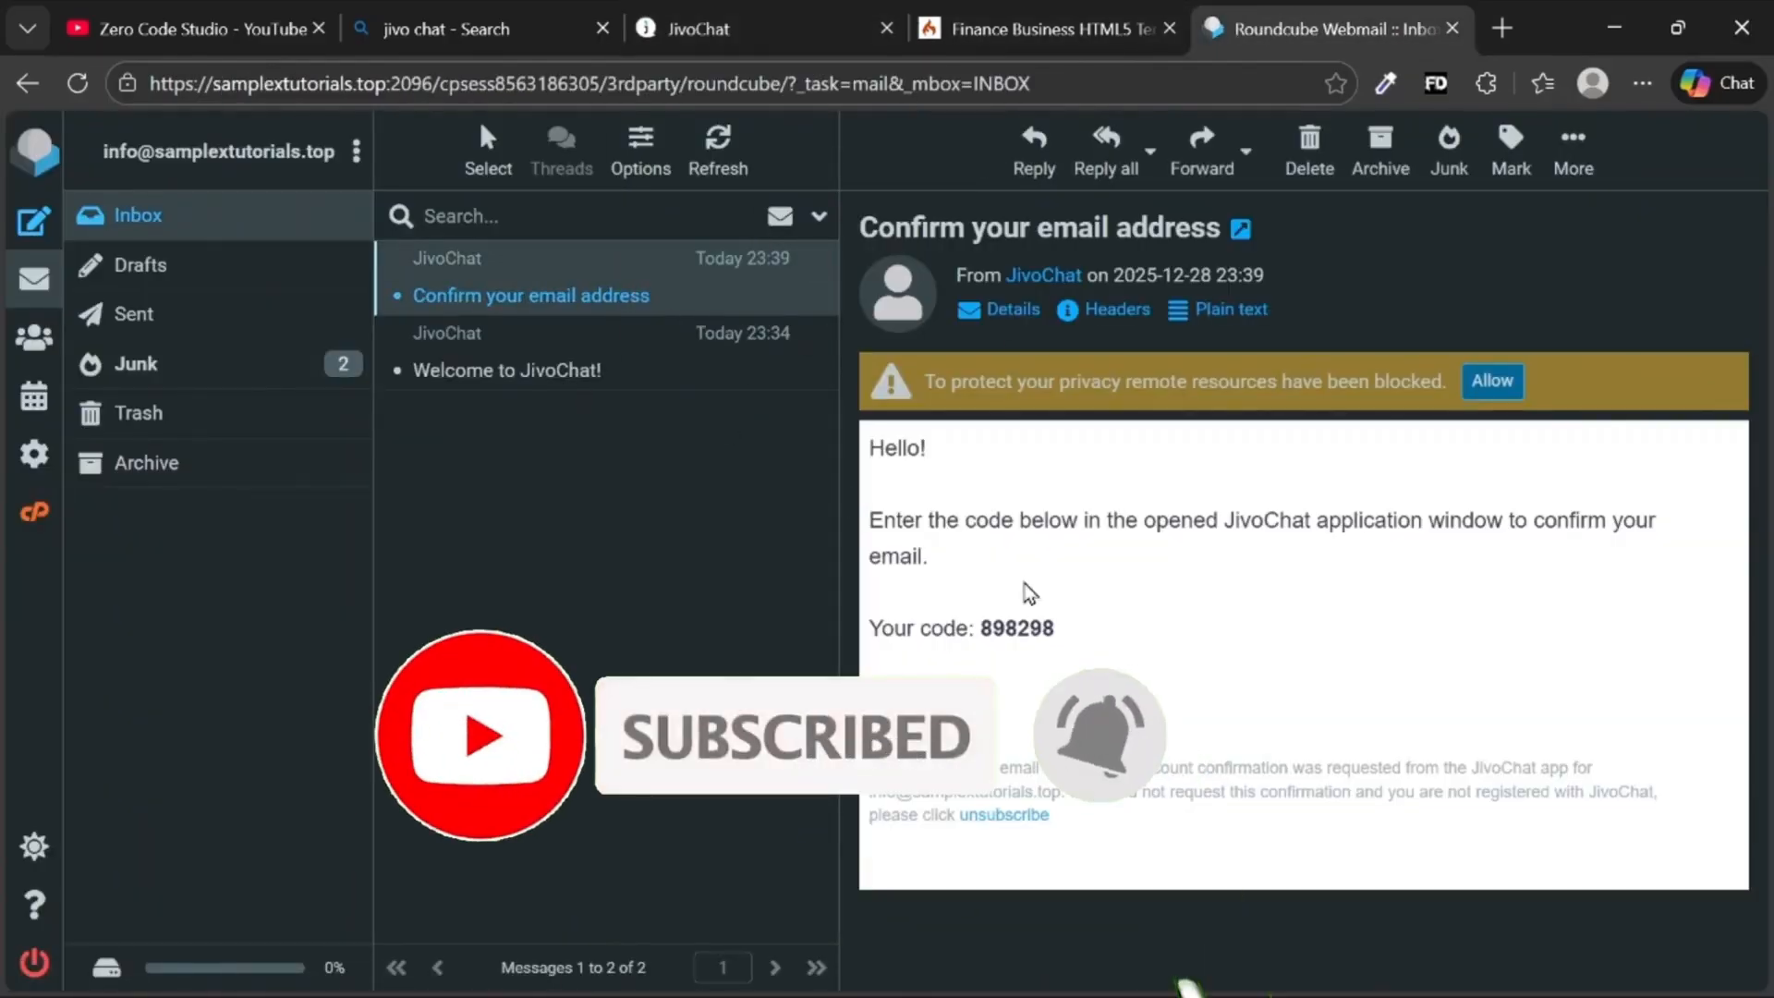
left_click_drag(1055, 630, 977, 636)
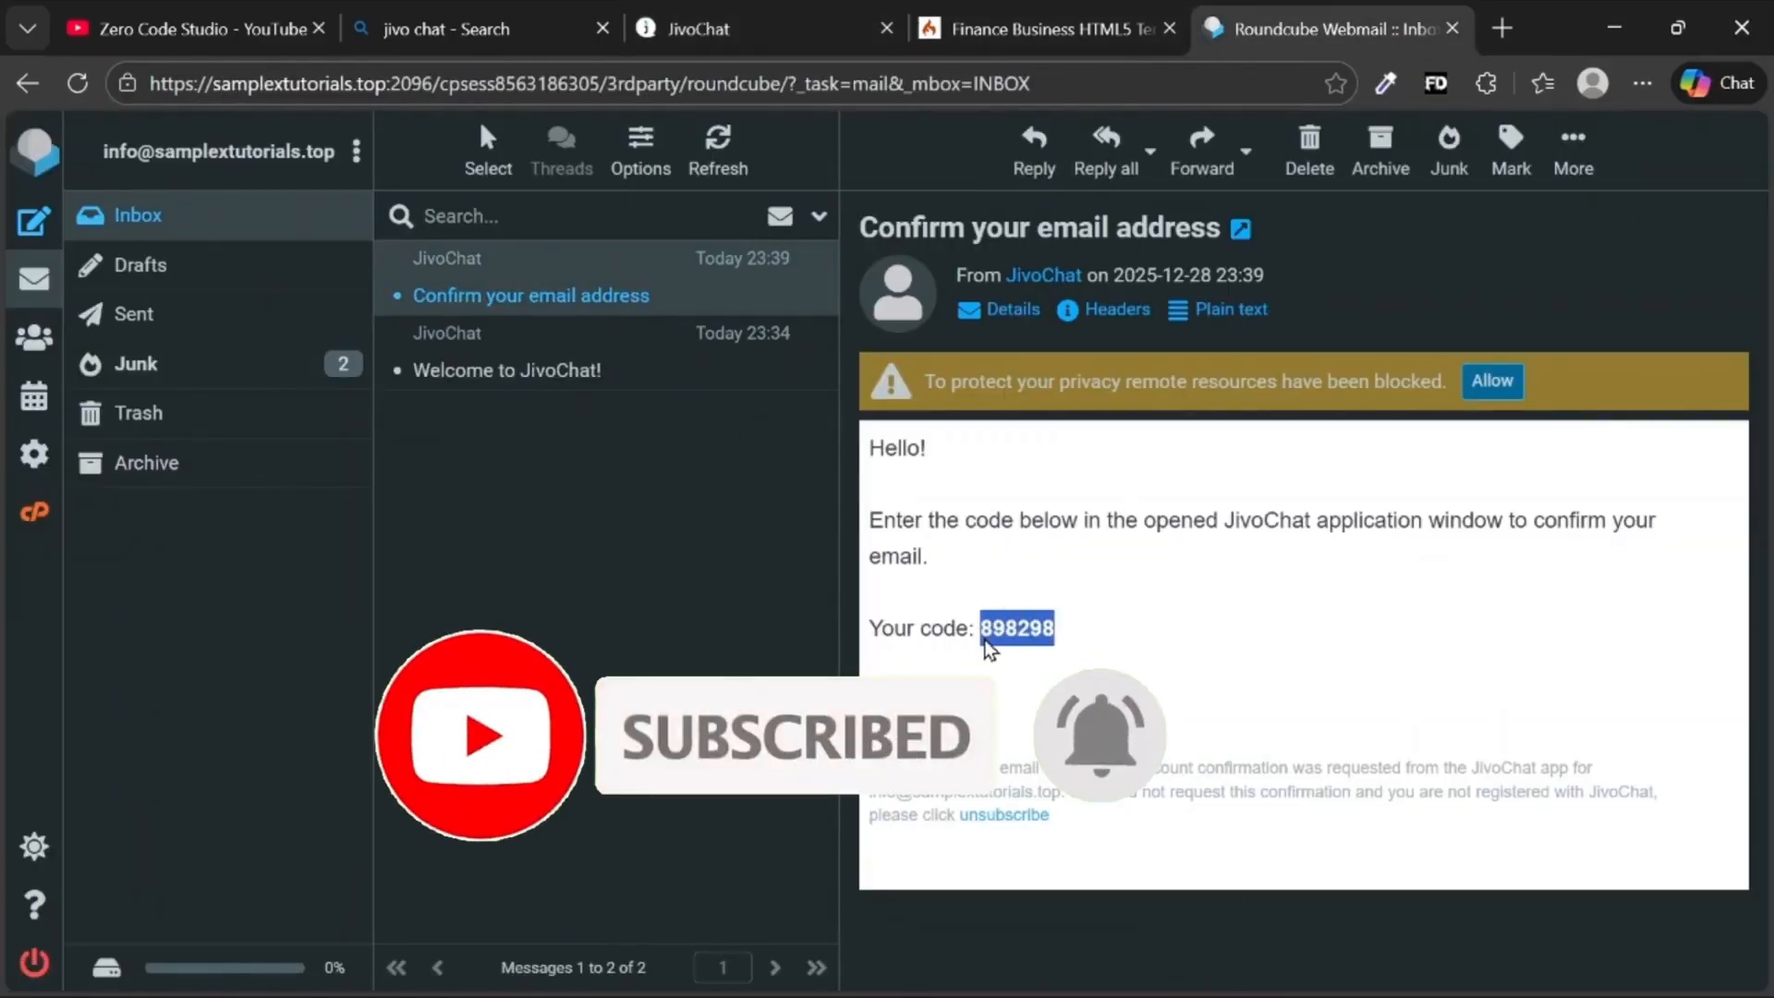
Return to JivoChat, paste the emailed verification code, submit it to activate the account, and dismiss the notification.
left_click(758, 42)
left_click(614, 546)
key("ctrl+v")
left_click(911, 546)
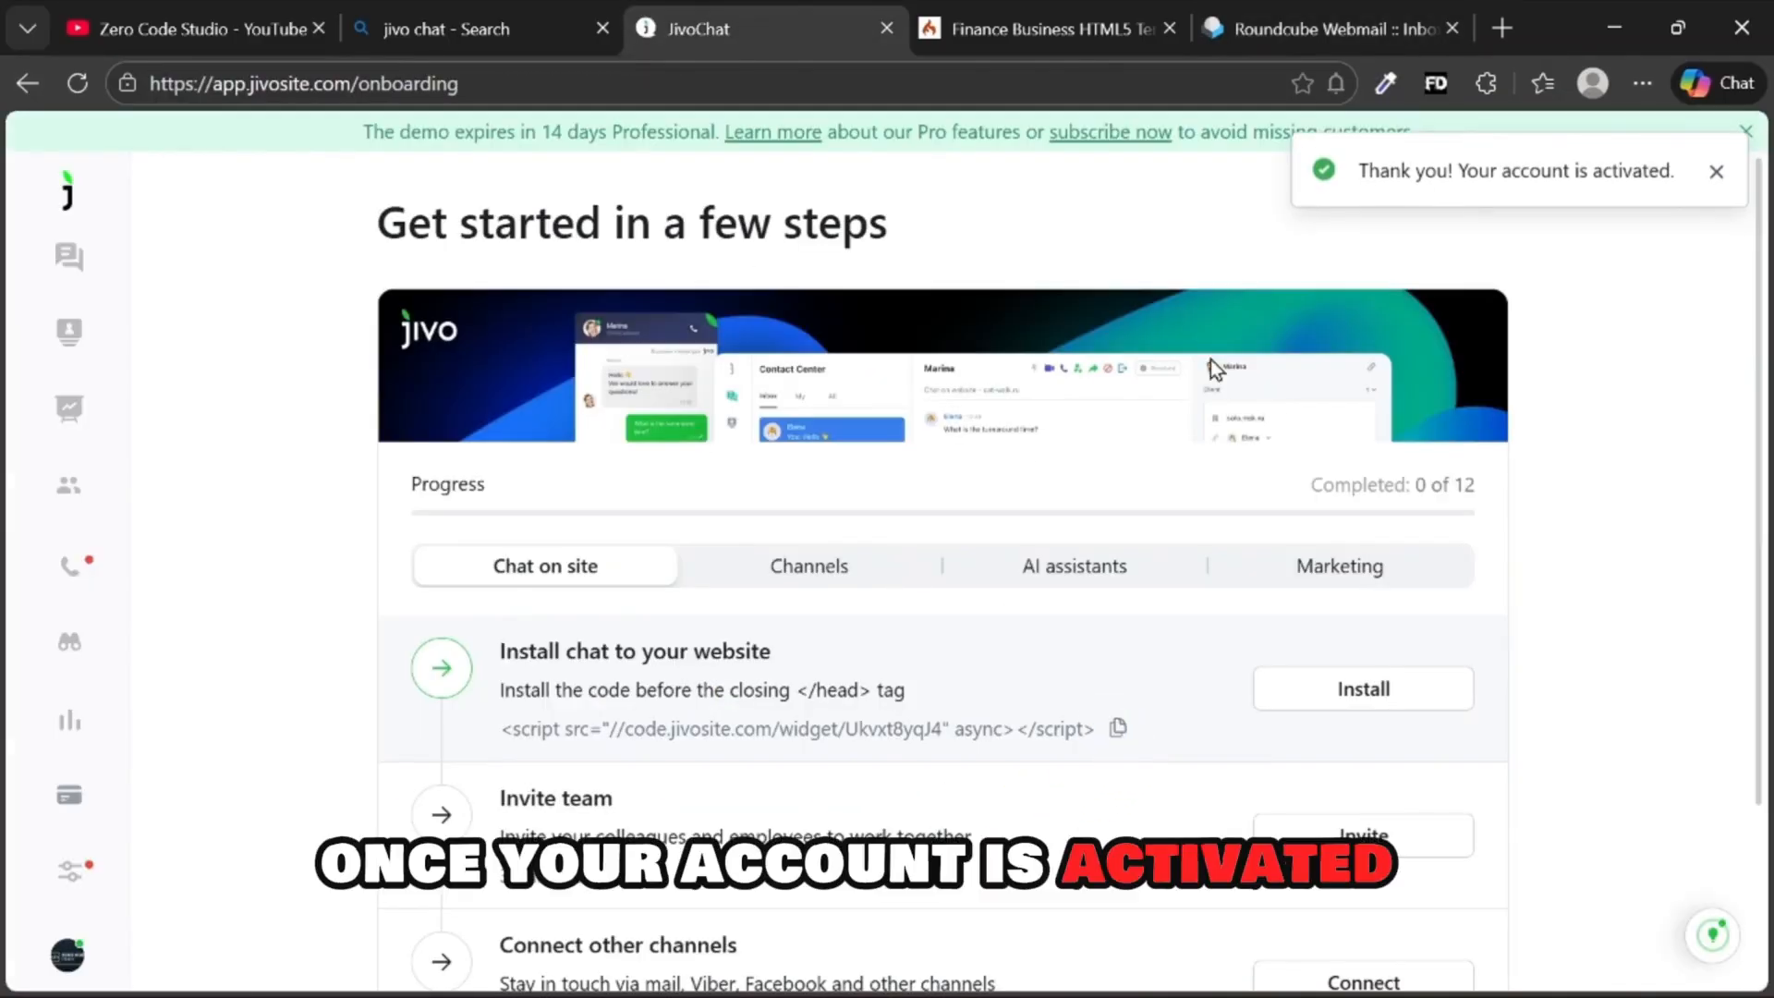
left_click(1716, 172)
Open the website chat installation settings from the onboarding checklist and copy the widget script to the clipboard.
scroll(1543, 182, "down", 3)
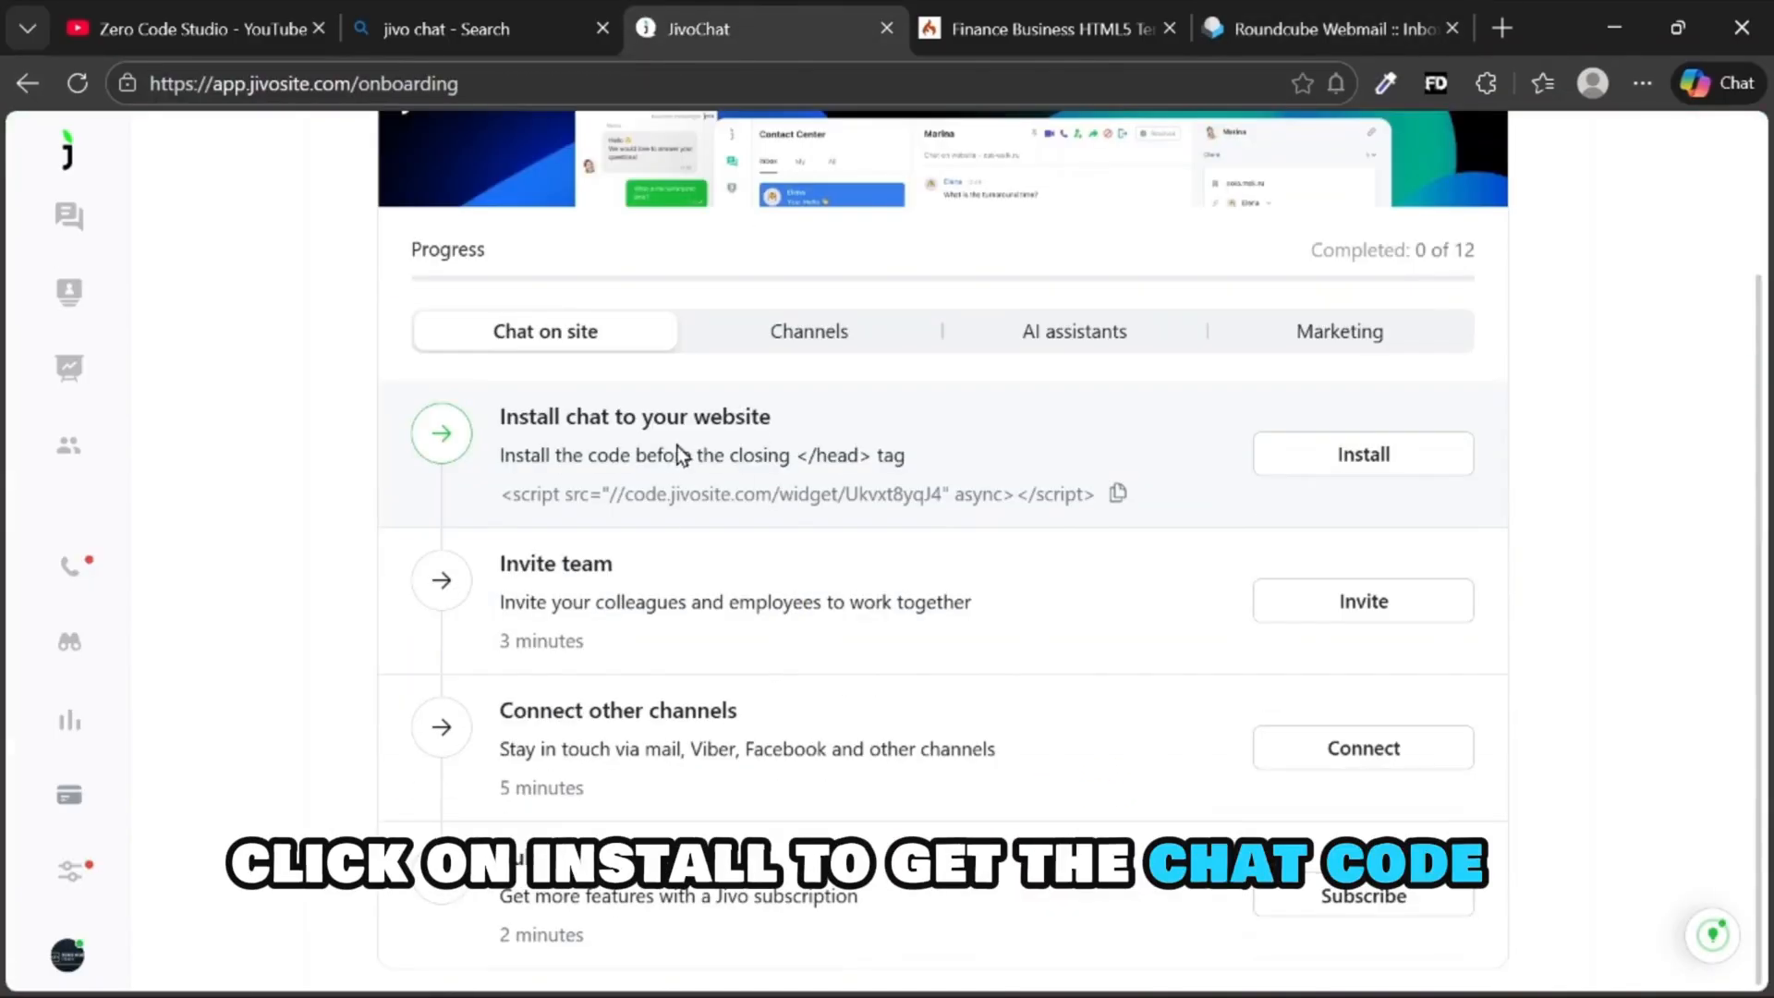
left_click(1360, 495)
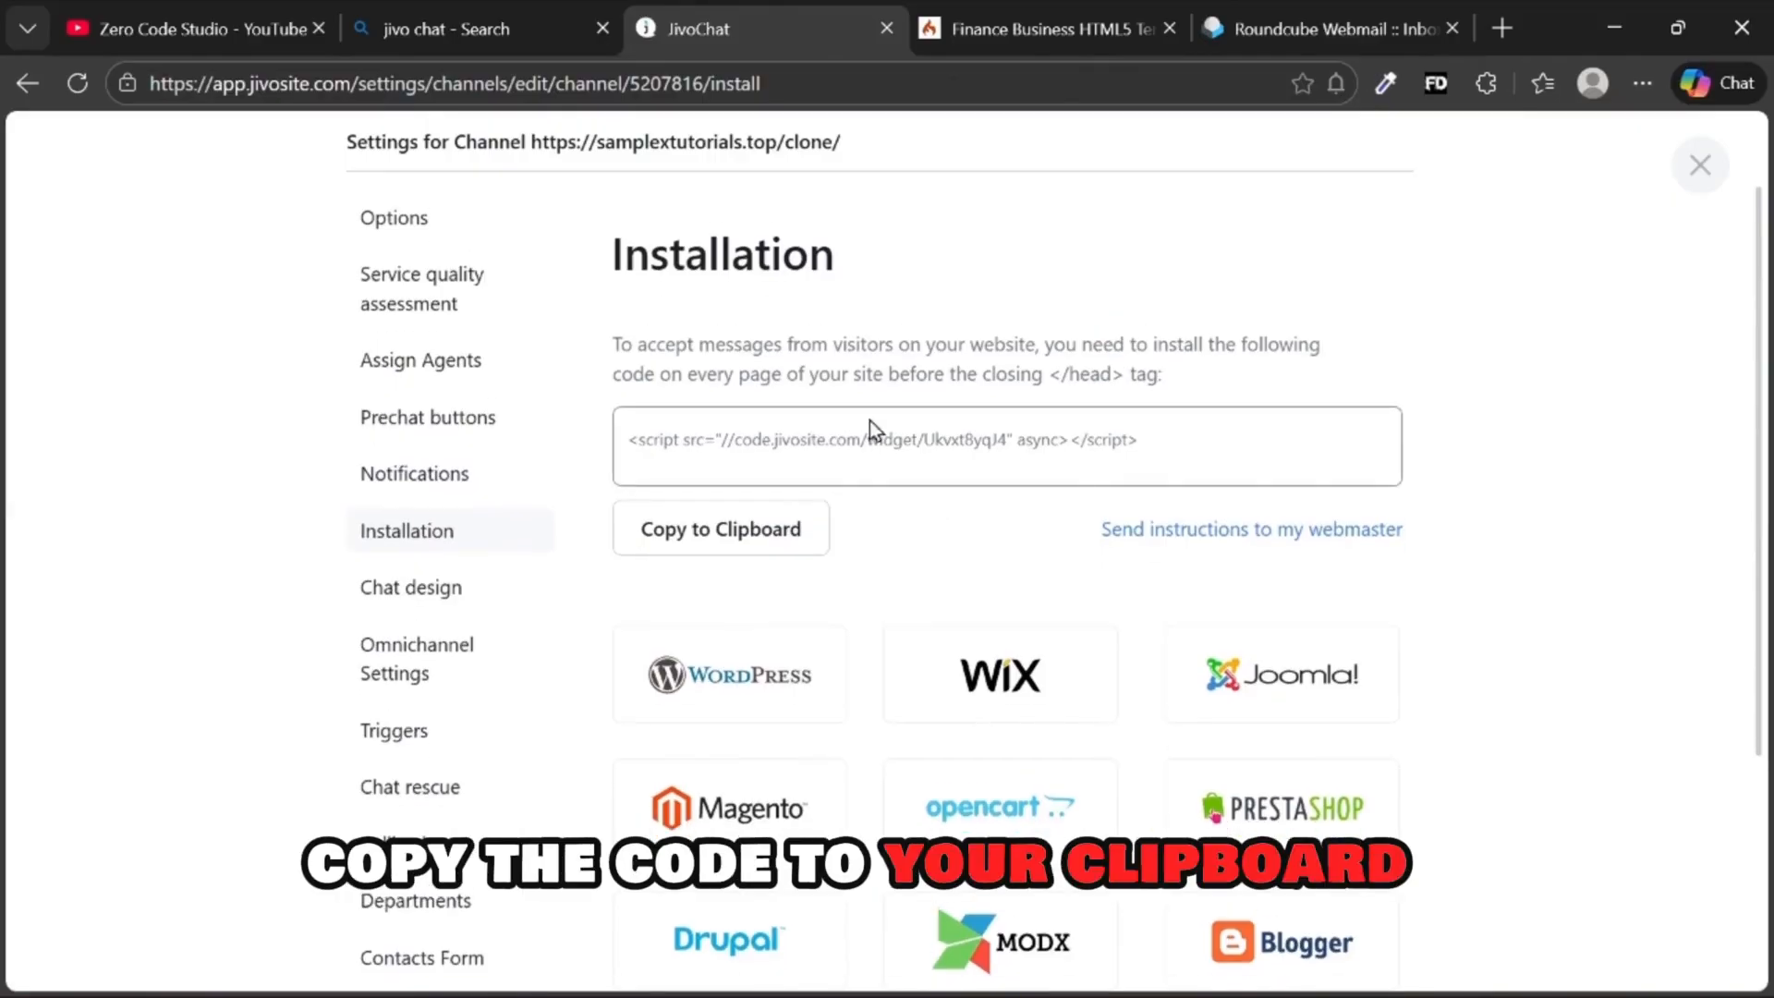
left_click(780, 519)
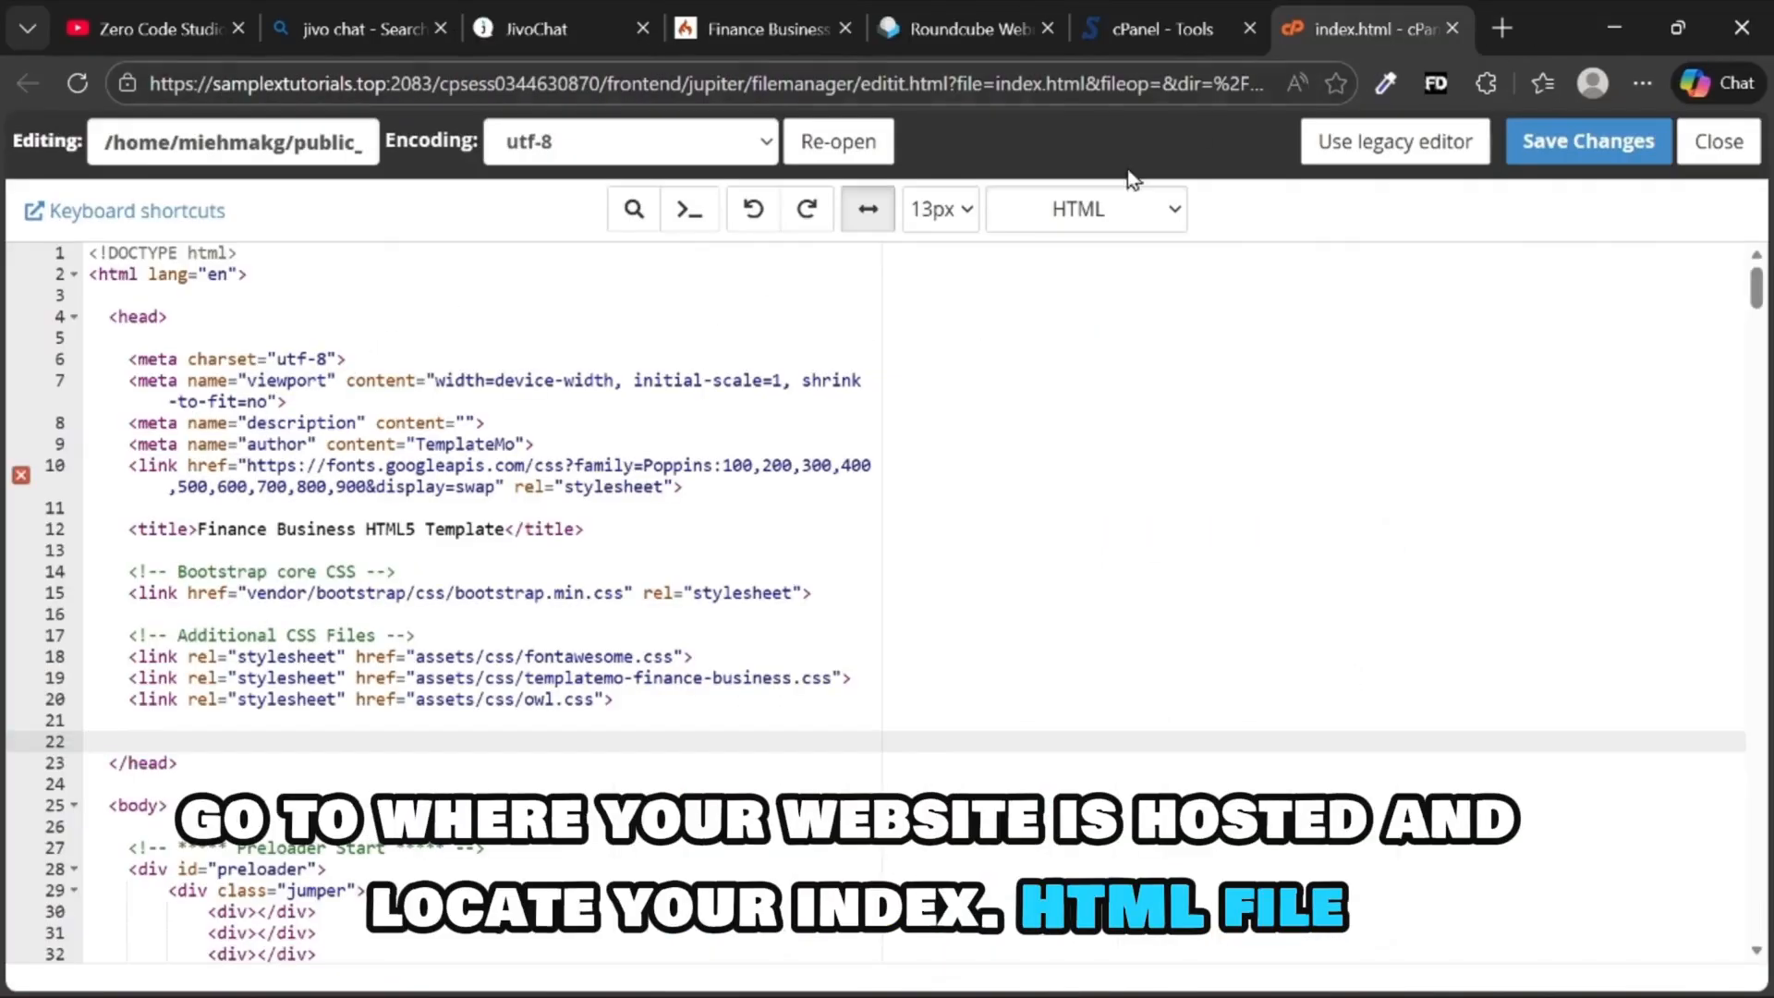
In cPanel's index.html editor, paste the widget script before the closing head tag under the comment "LIVECHAT WIDGET" and save the file.
scroll(901, 399, "down", 1)
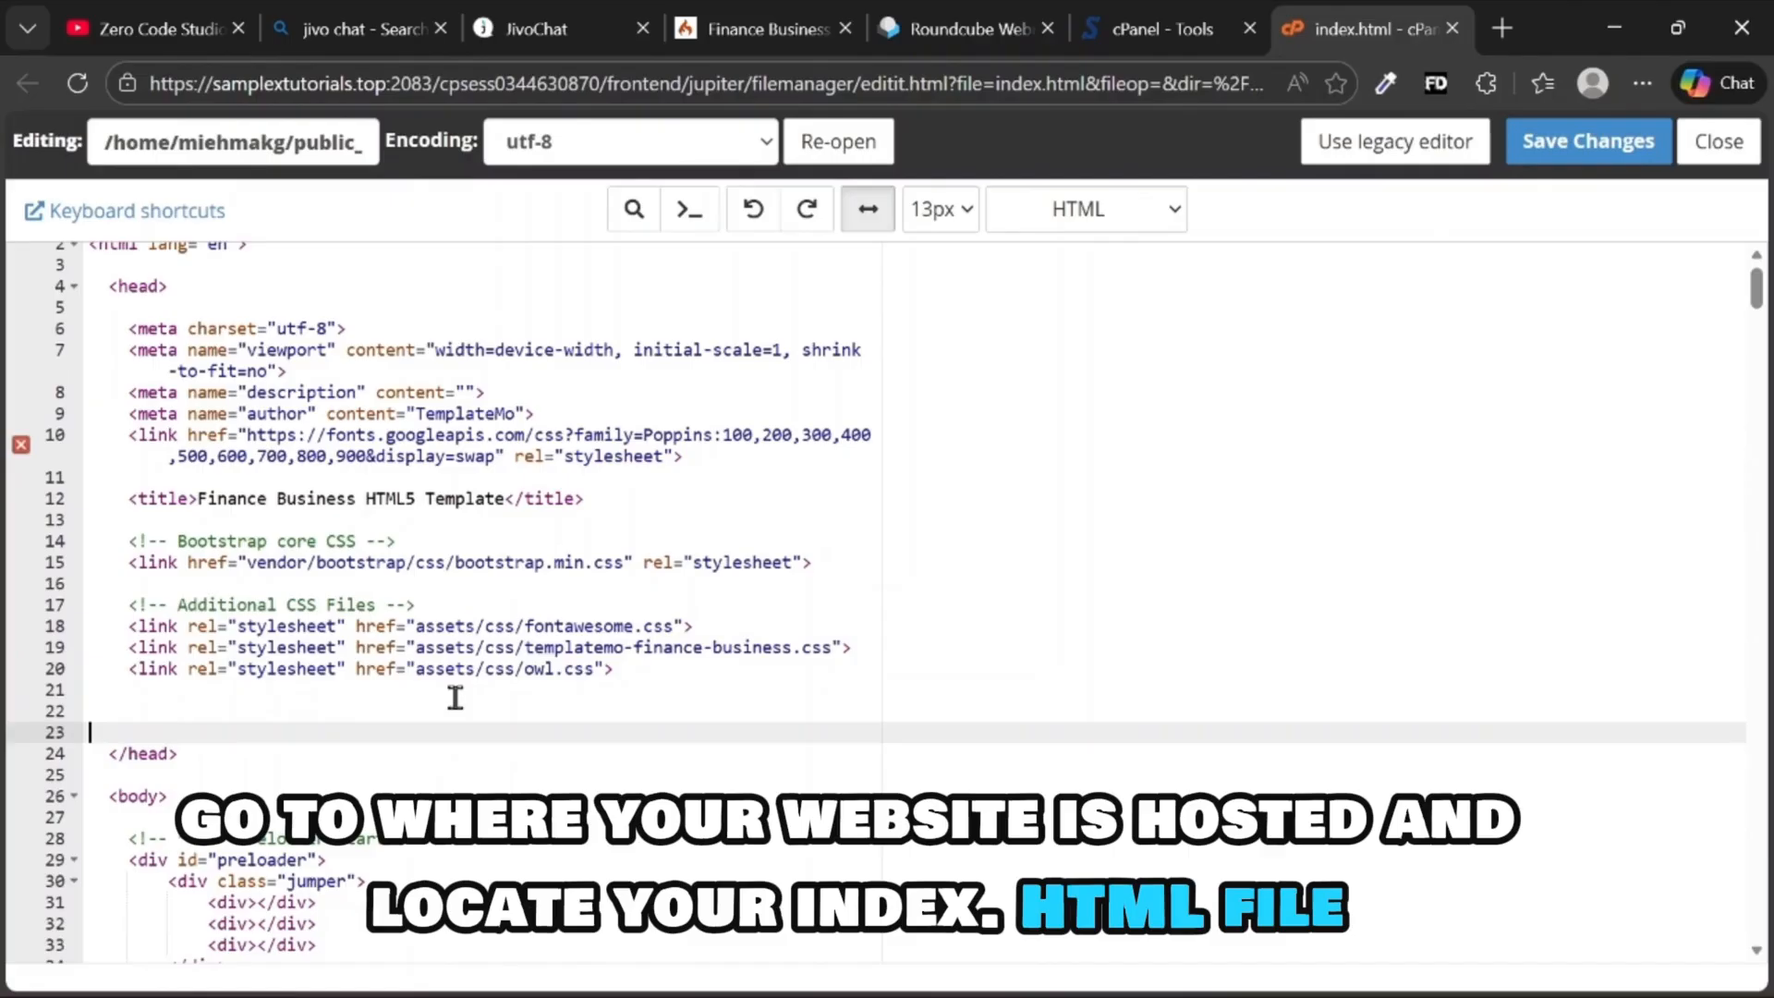
key("ctrl+v")
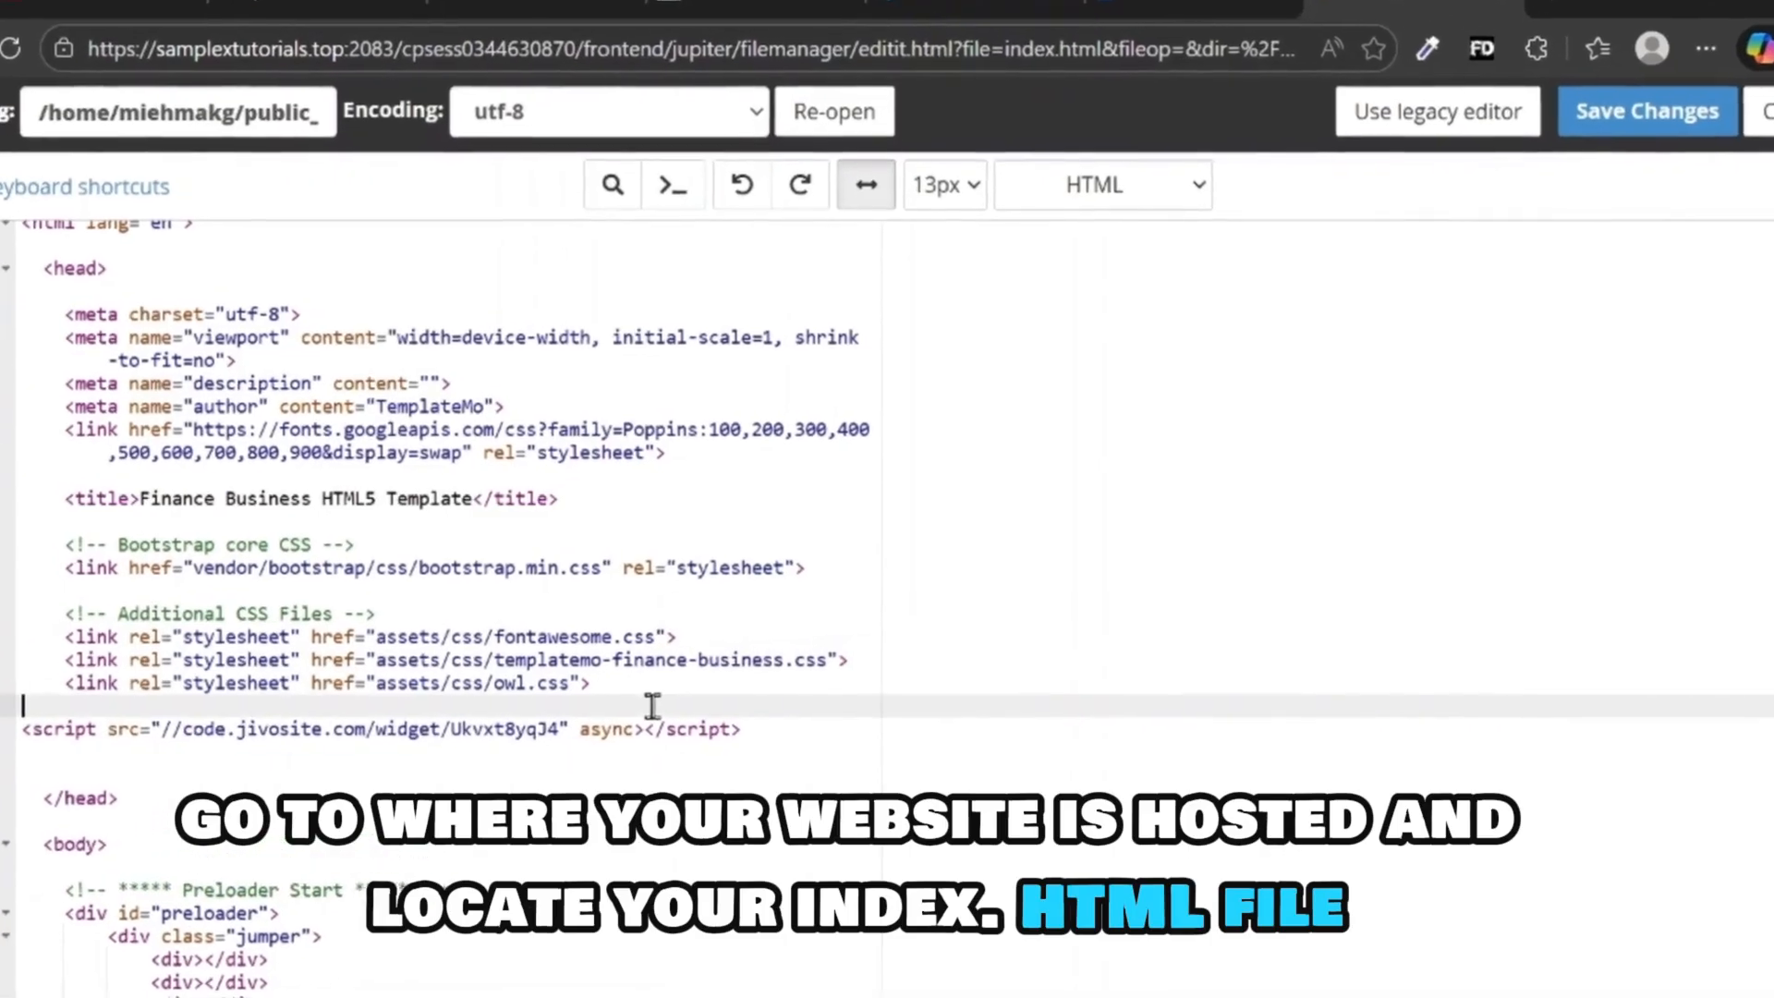
key("Up")
key("Return")
key("Return")
key("Up")
type("LIVECHAT WIDGET")
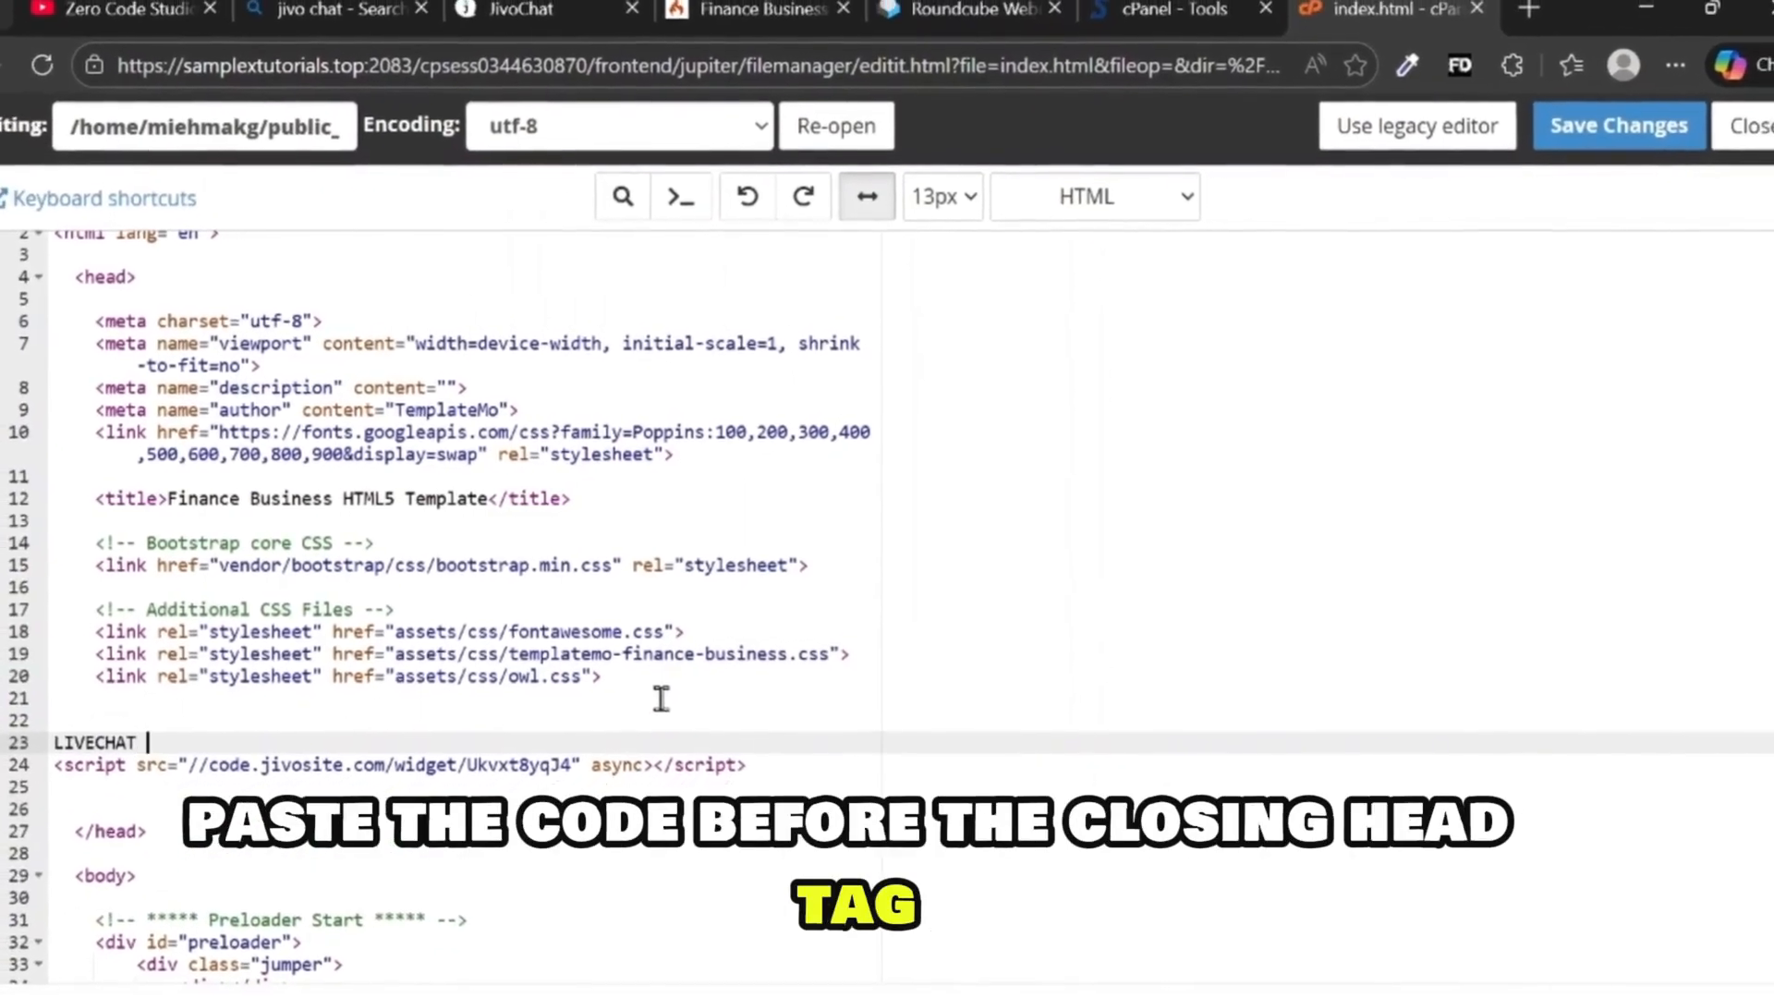
key("ctrl+slash")
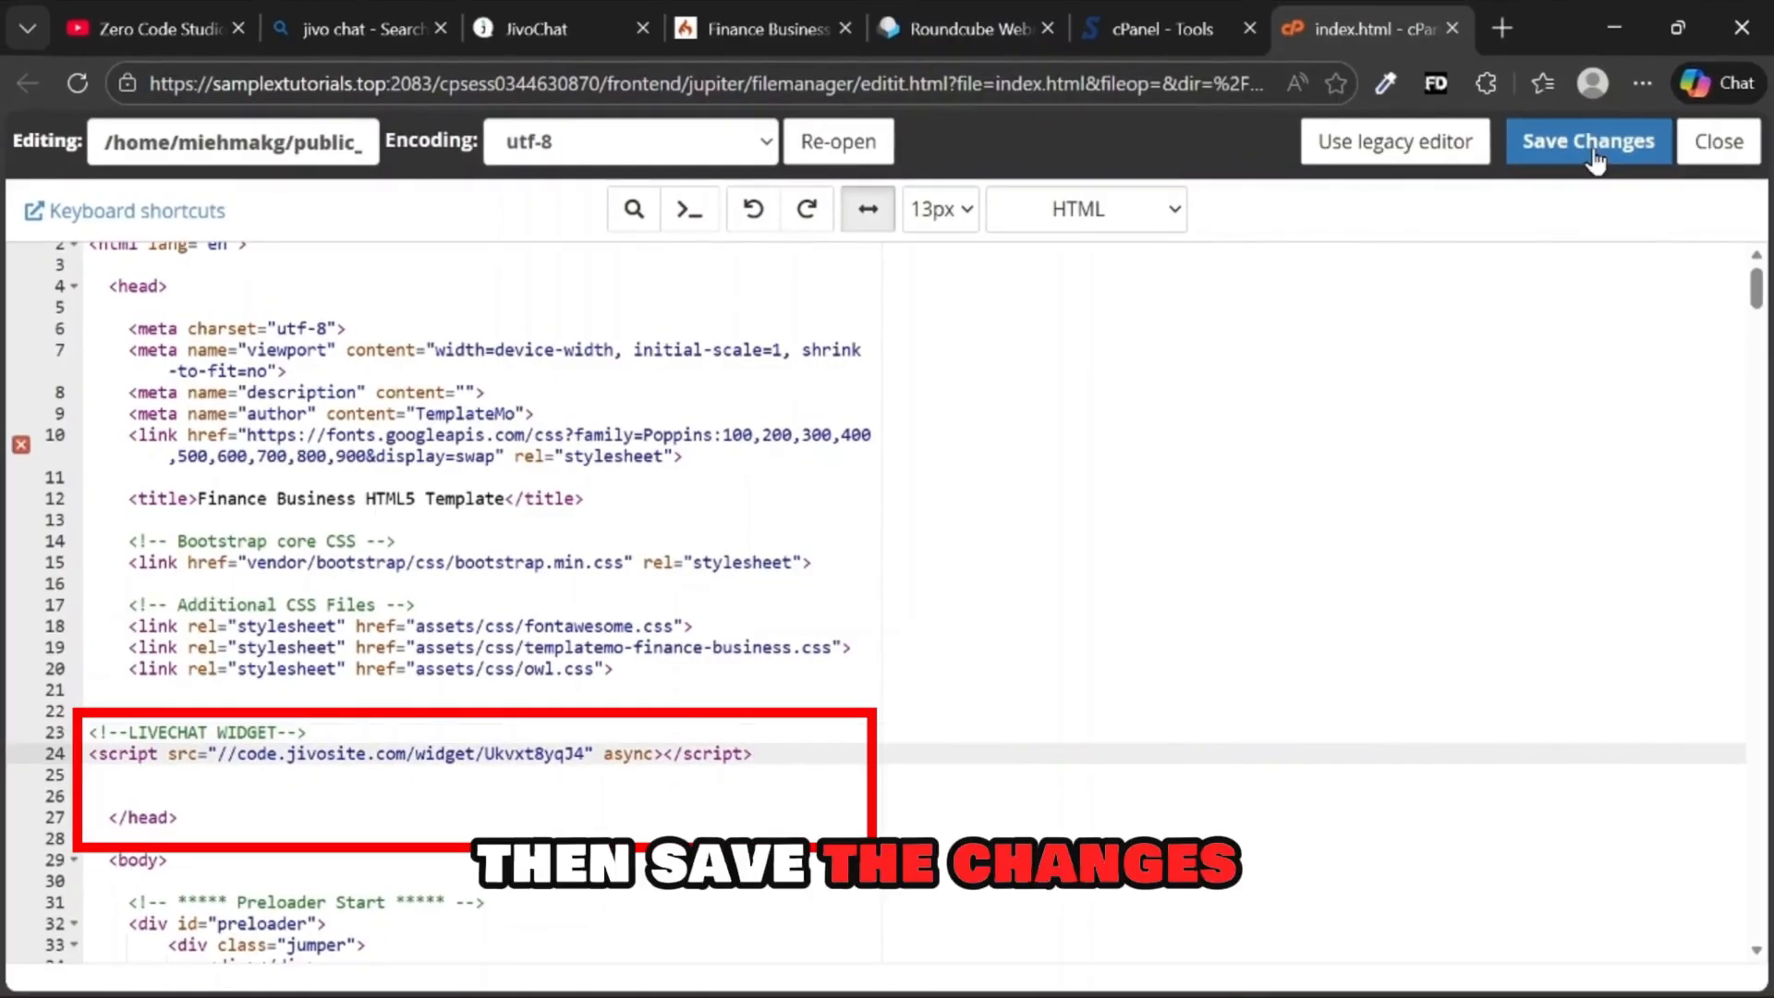
left_click(1593, 150)
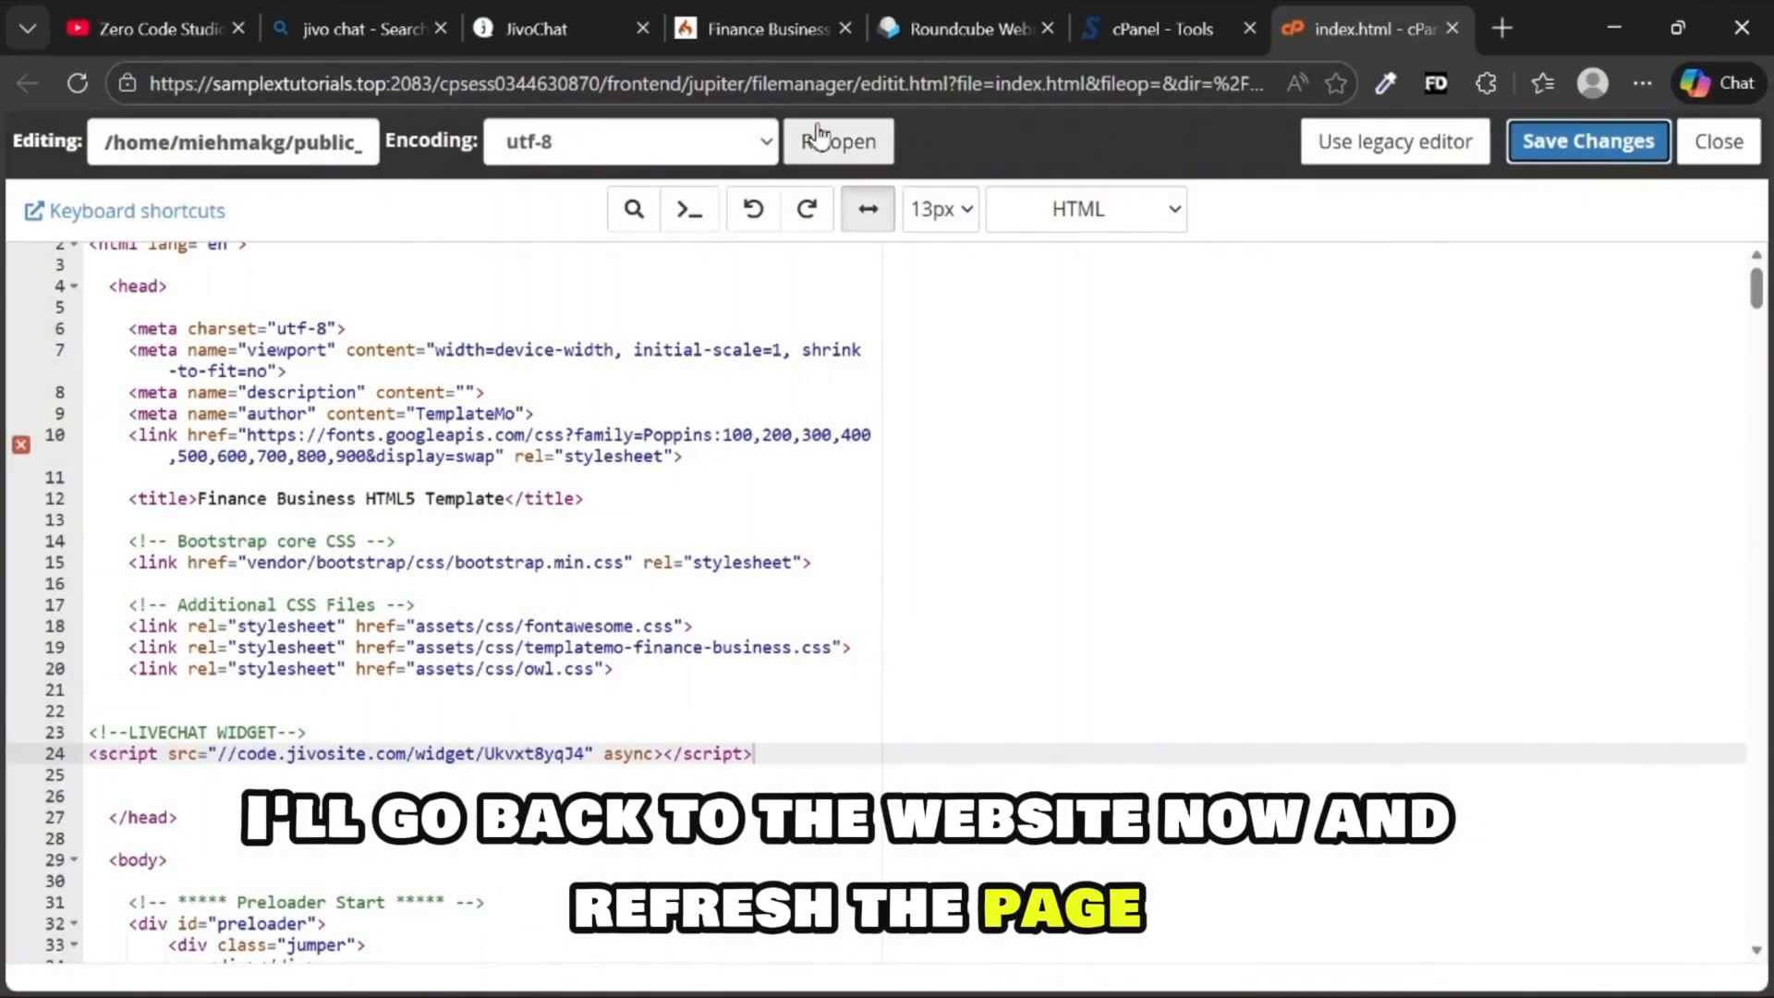
Reload the Finance Business website and send "Hello i just installed jivo chat" through its chat widget.
left_click(758, 29)
key("F5")
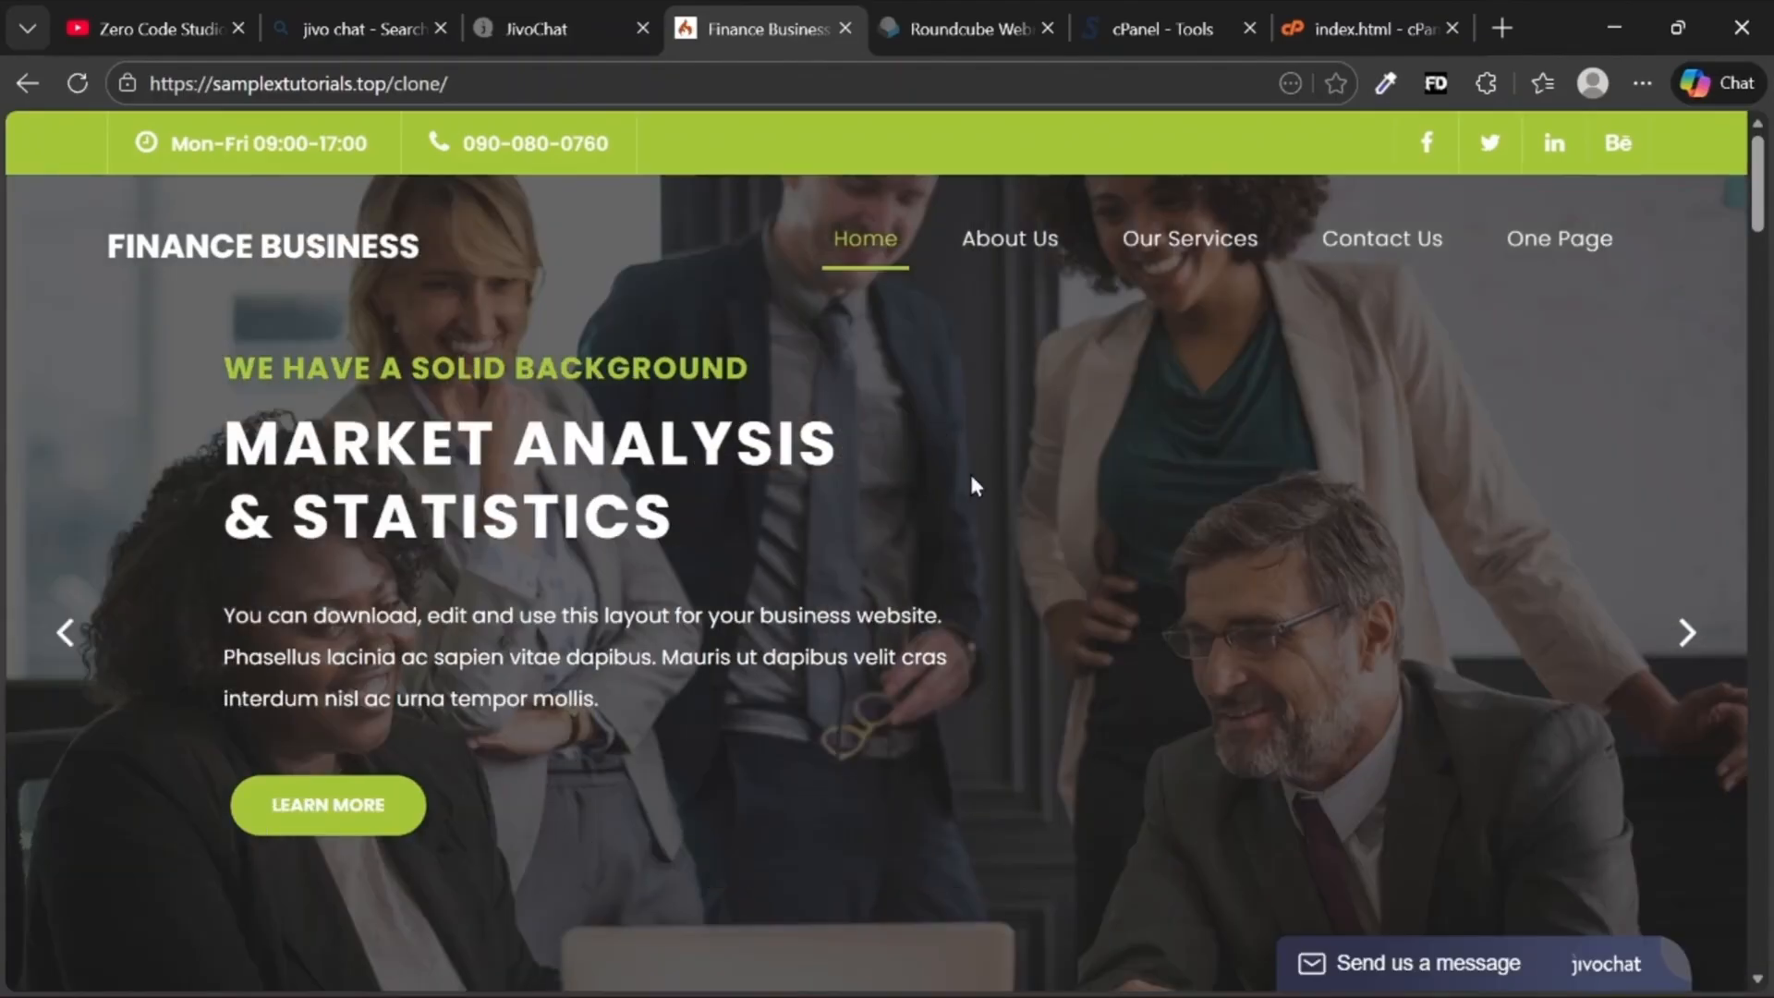
scroll(1099, 564, "down", 2)
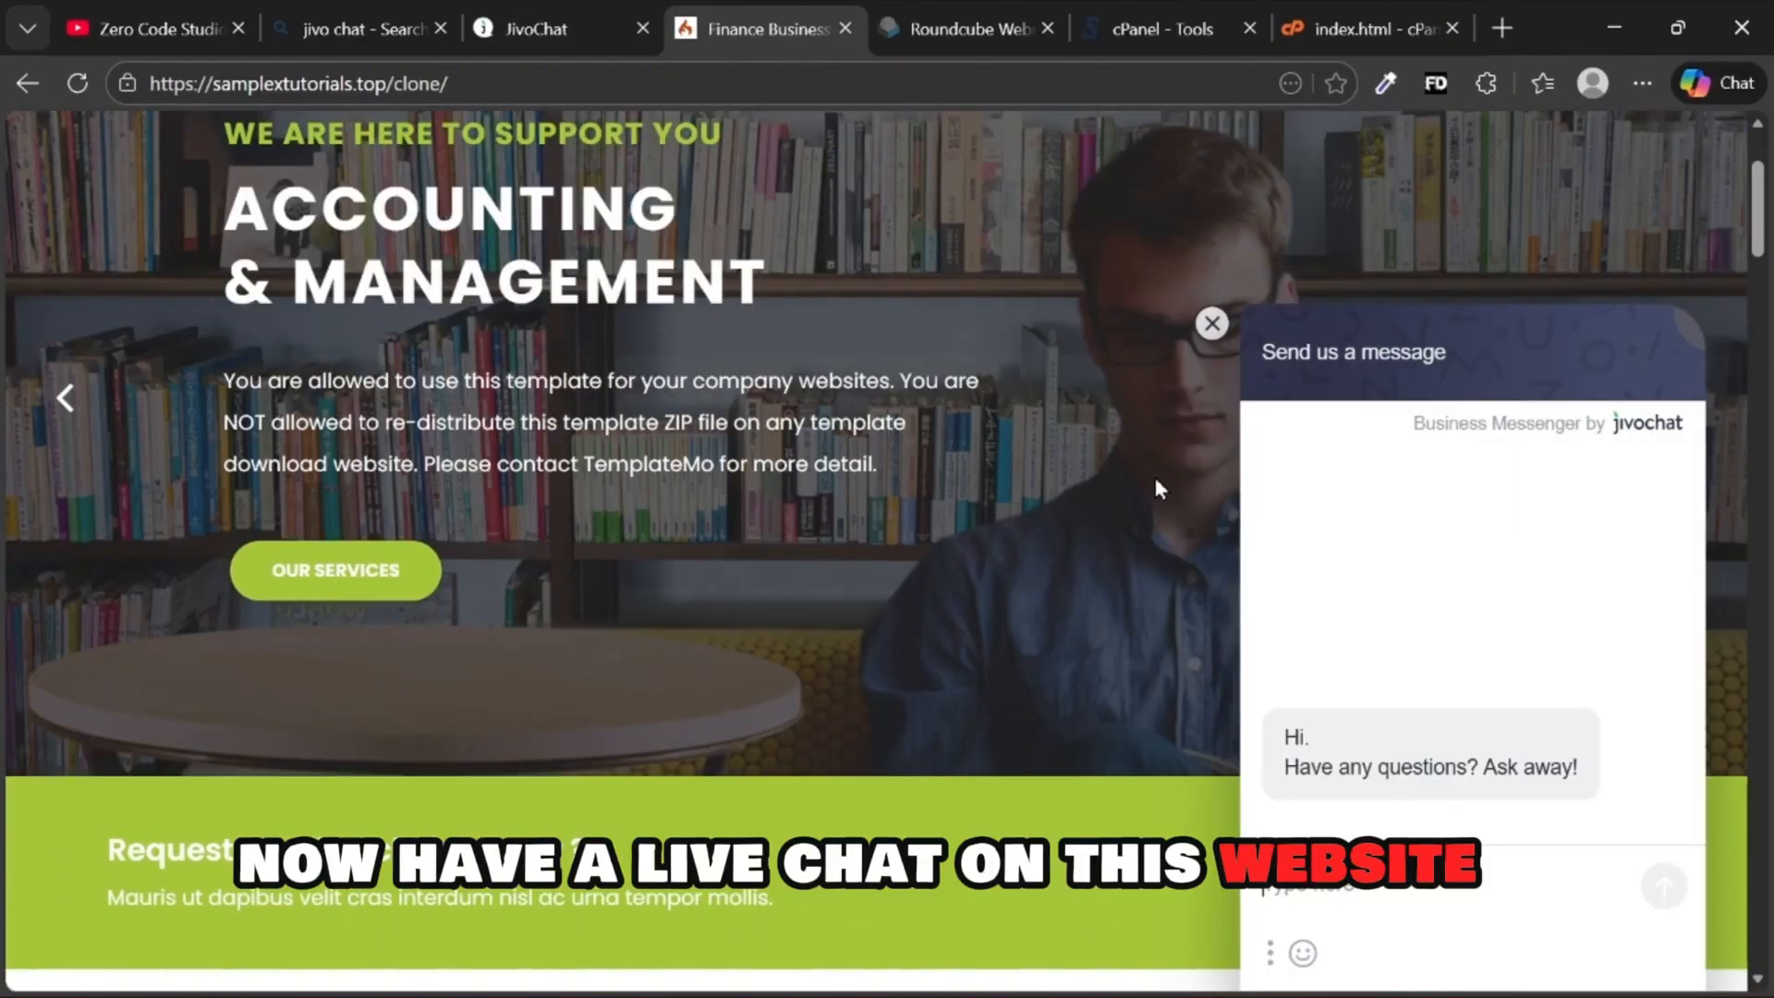
type("Hello i just")
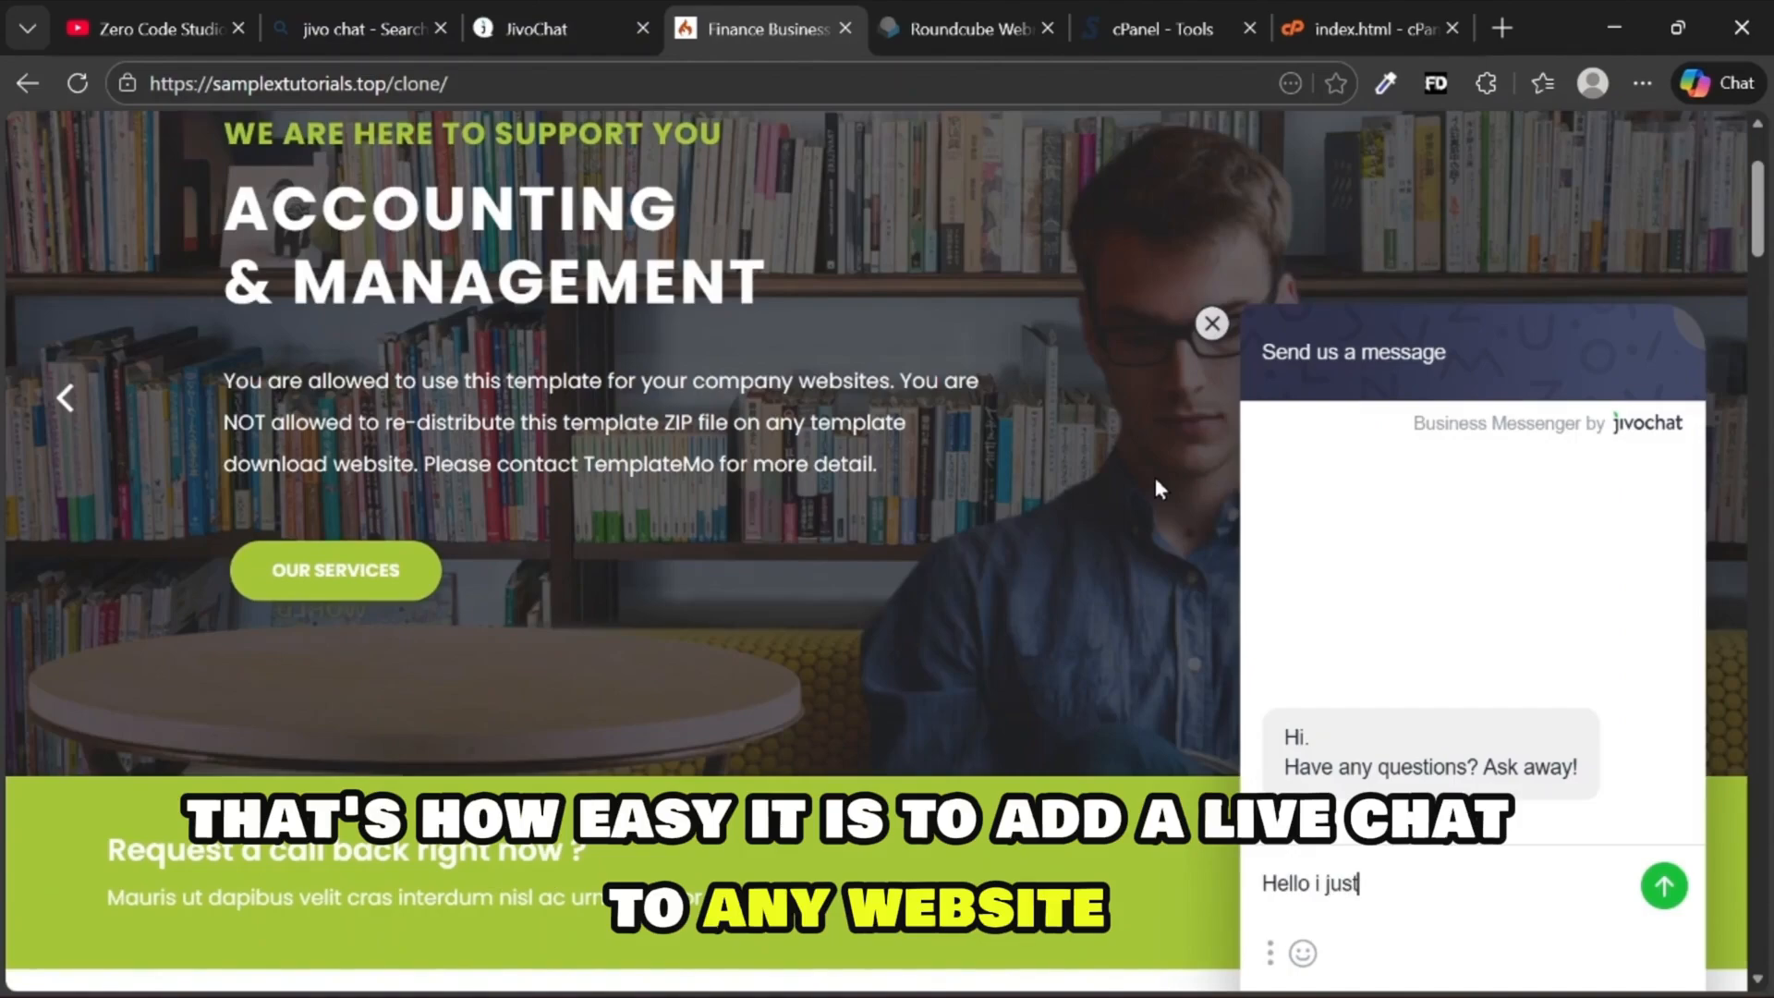
type(" installed jivo chat")
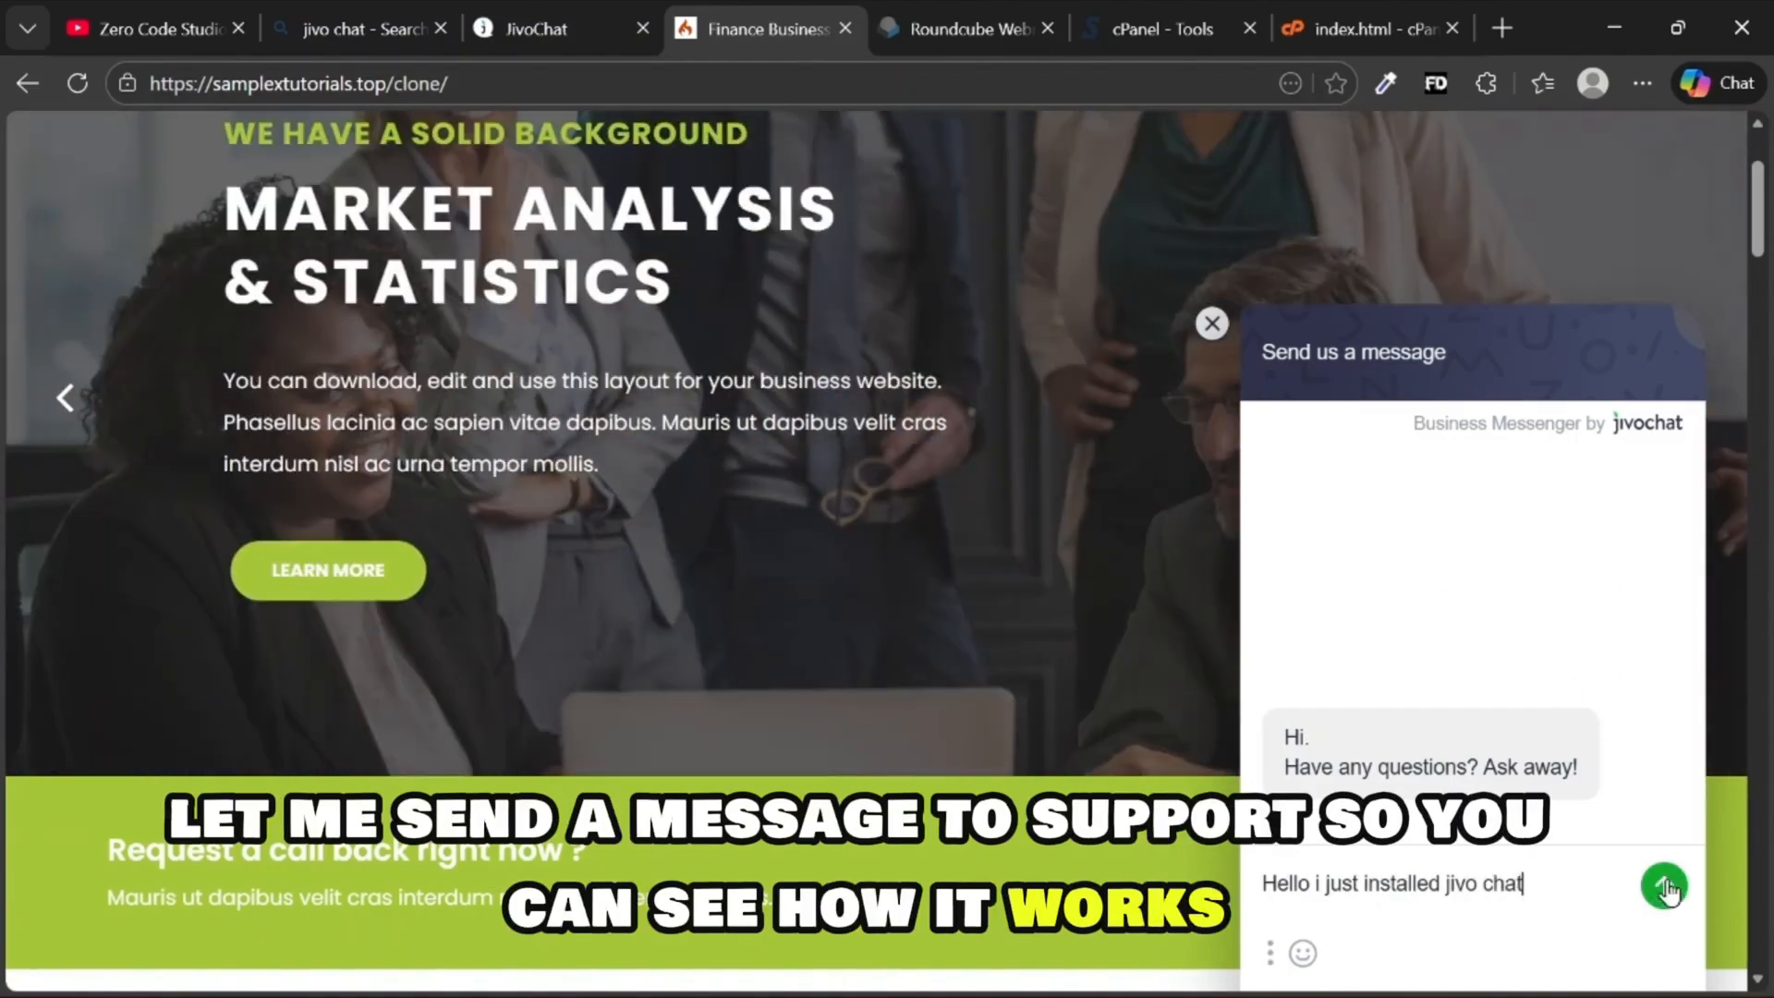
key("Return")
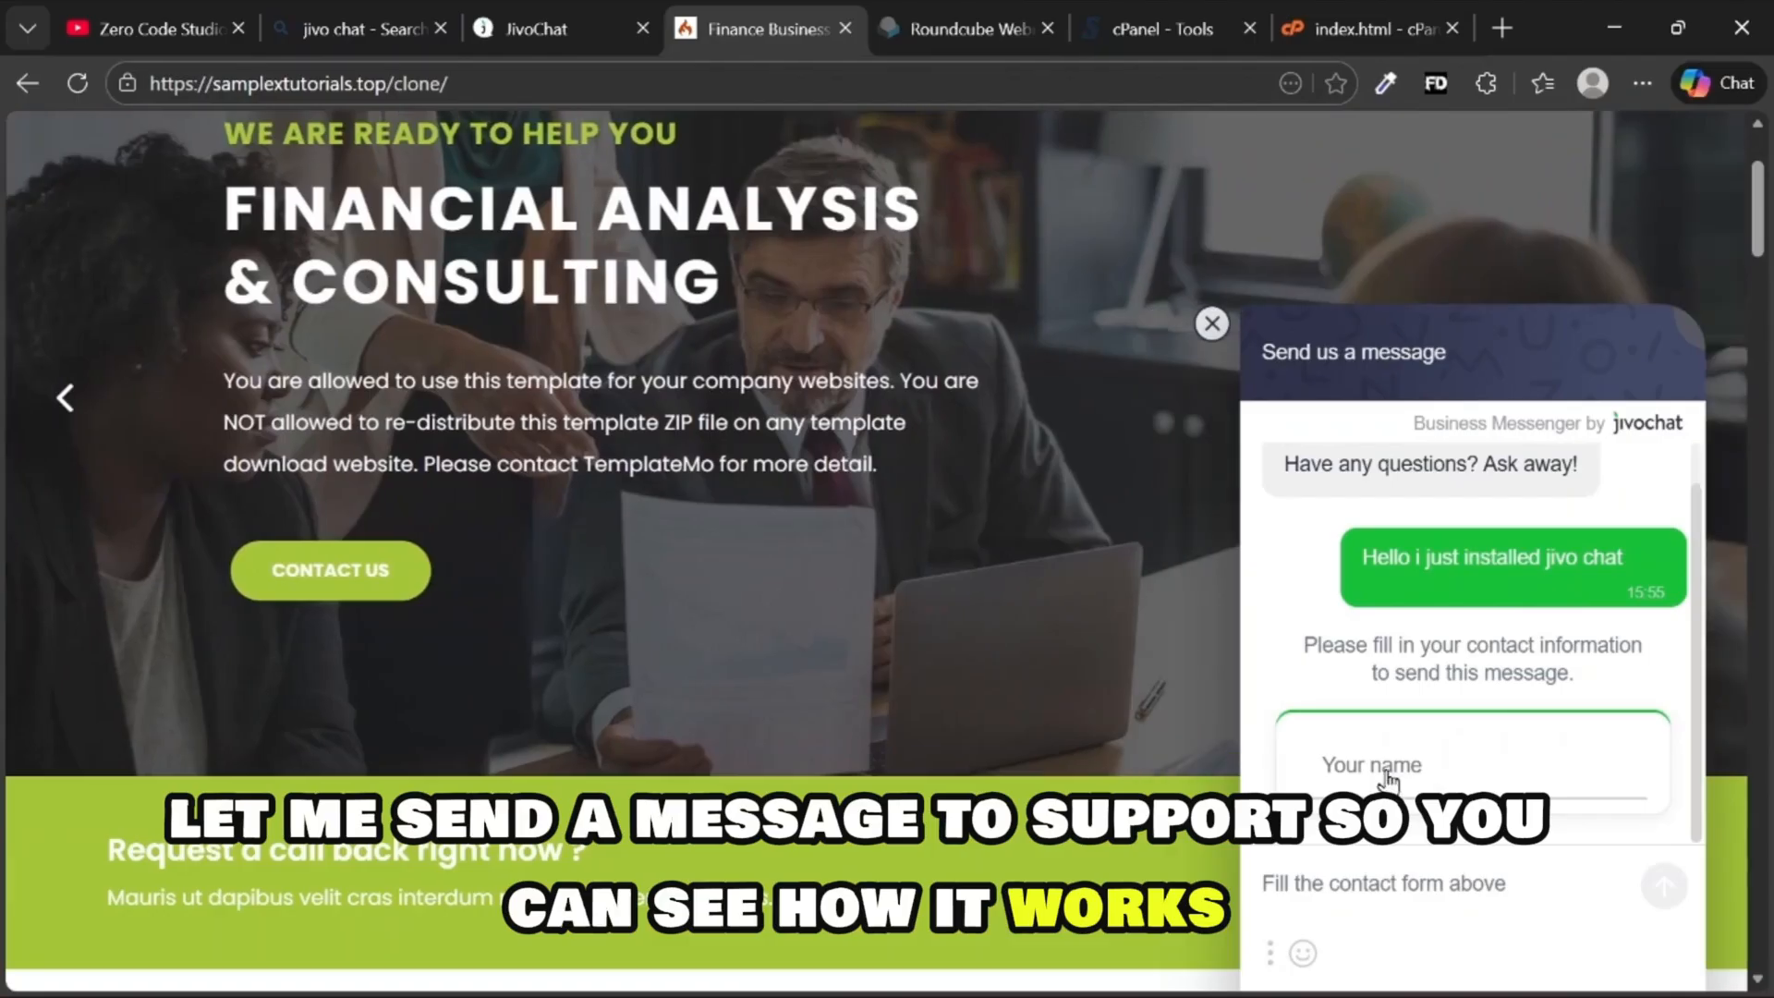
Fill in the visitor's name and email address in the chat widget's contact form and submit it.
left_click(1386, 770)
type("S")
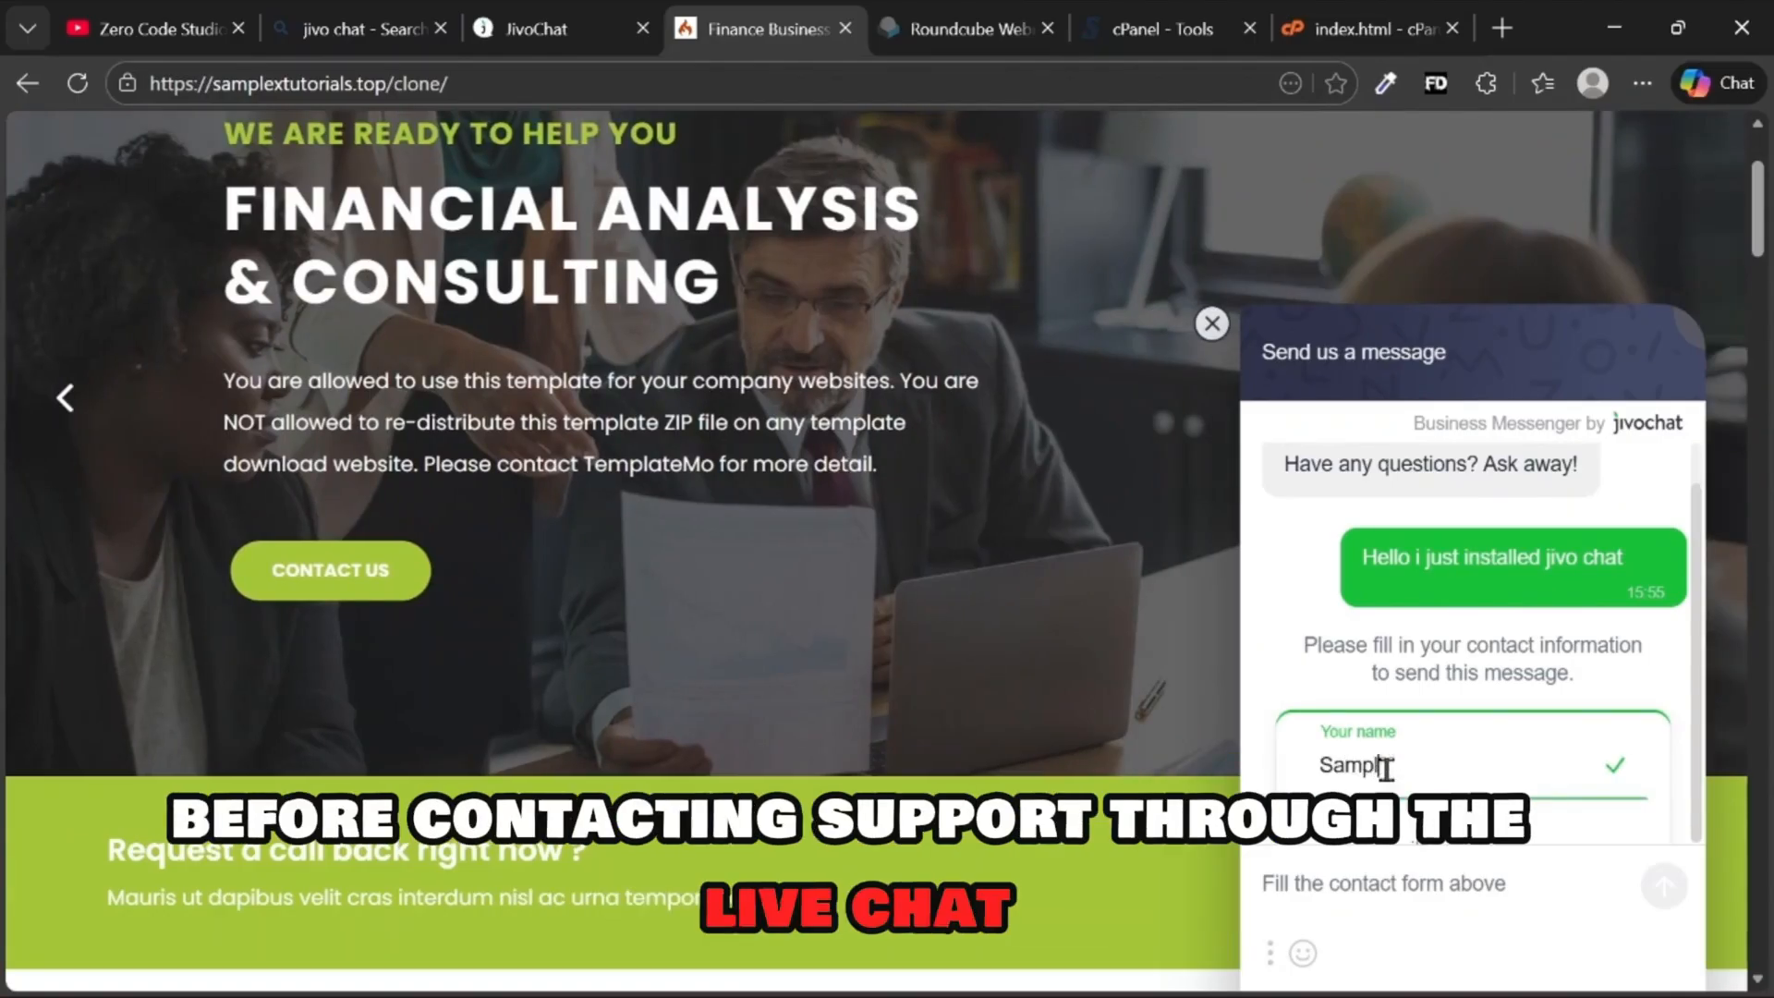
type("amplex")
left_click(1412, 702)
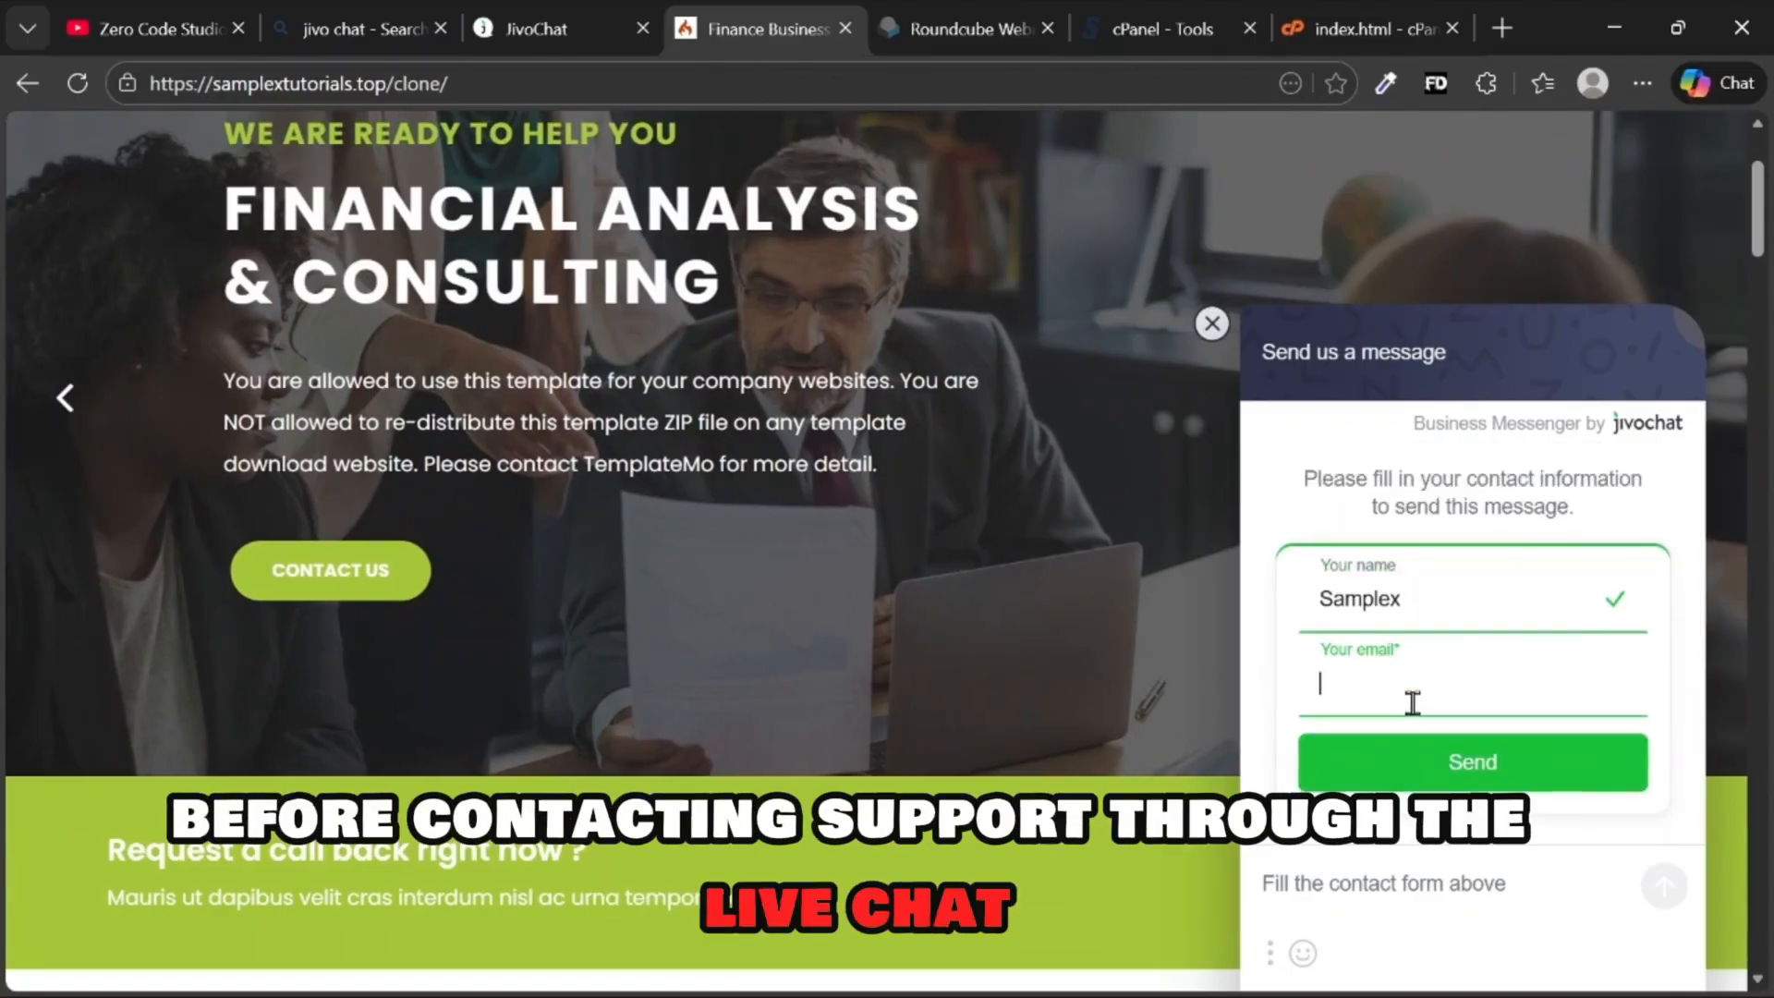
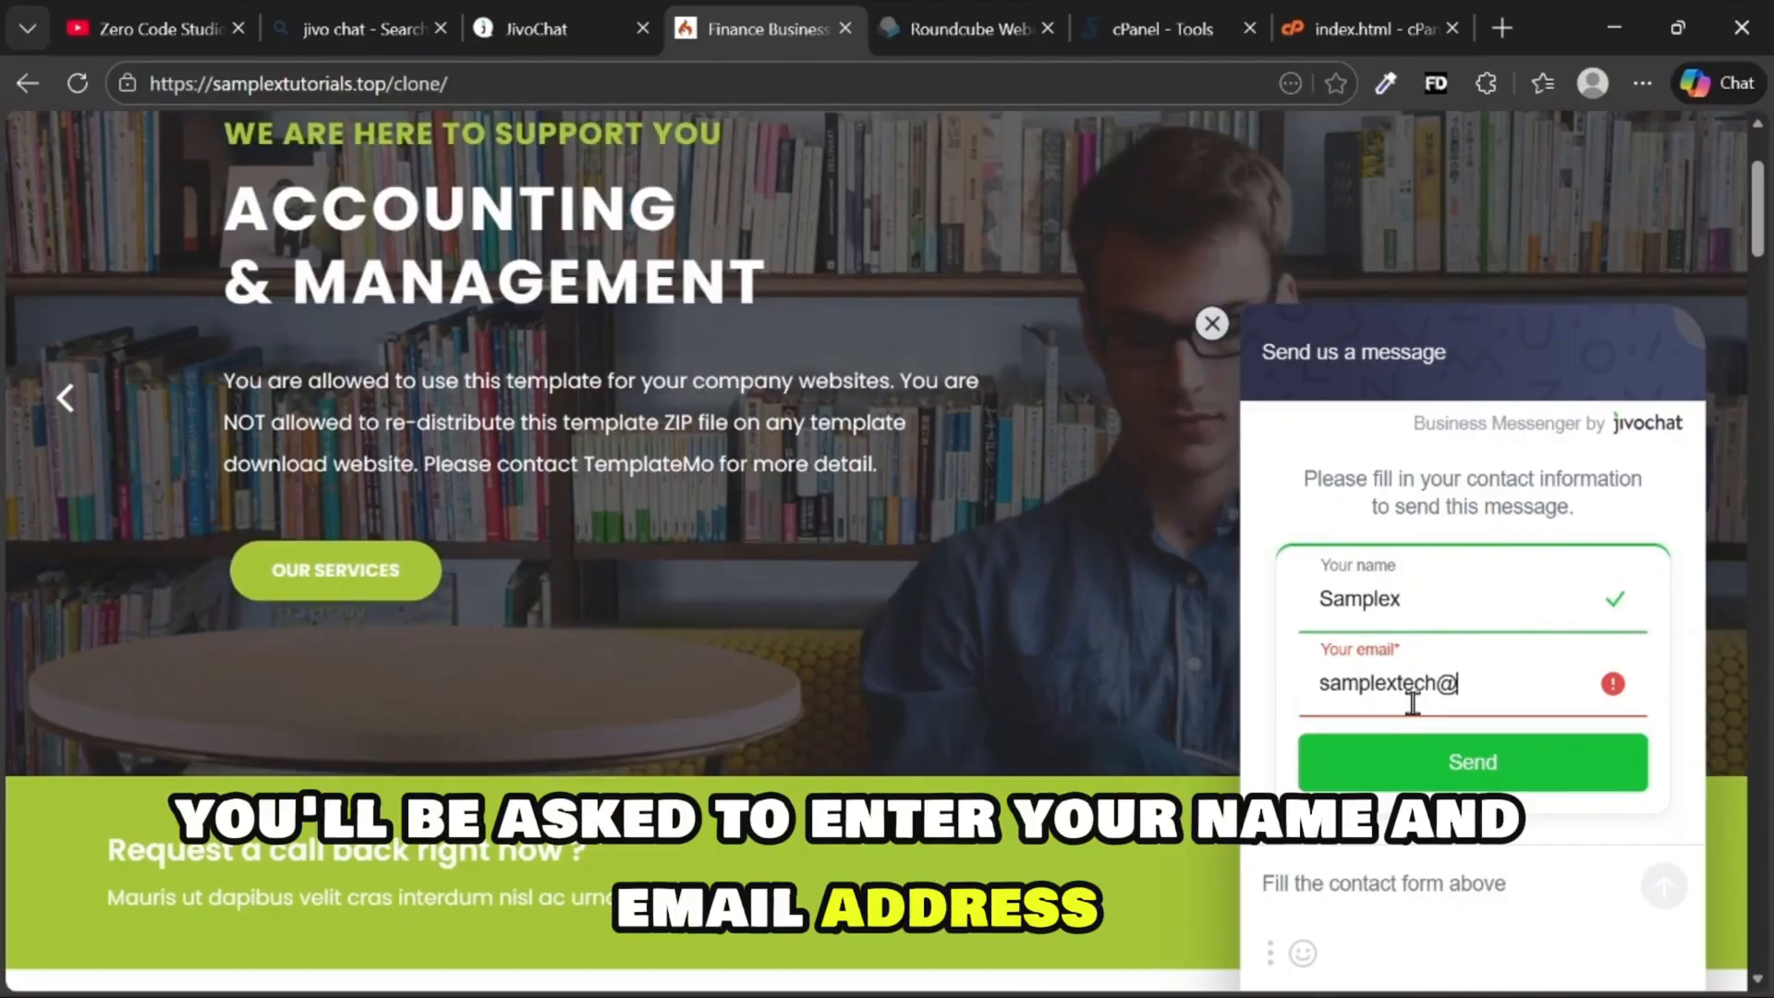
left_click(1507, 765)
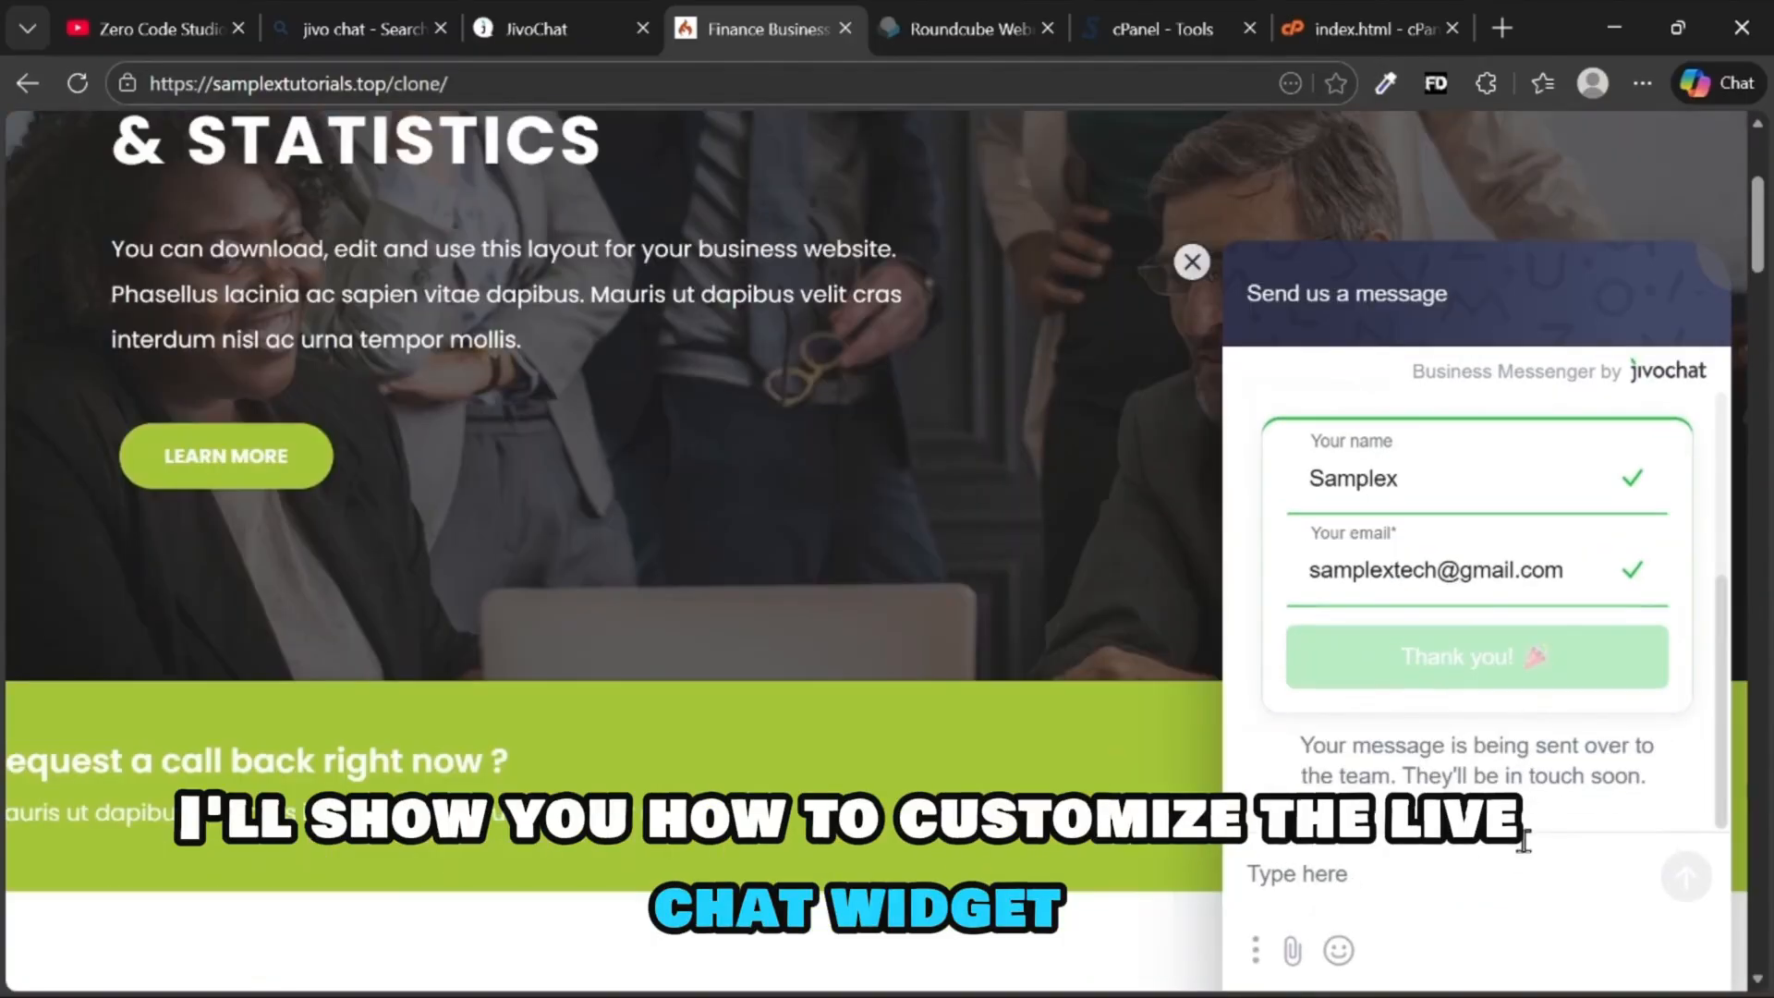
Switch back to JivoChat, open the visitor's incoming message in the Contact Center inbox, and accept the chat.
left_click(559, 35)
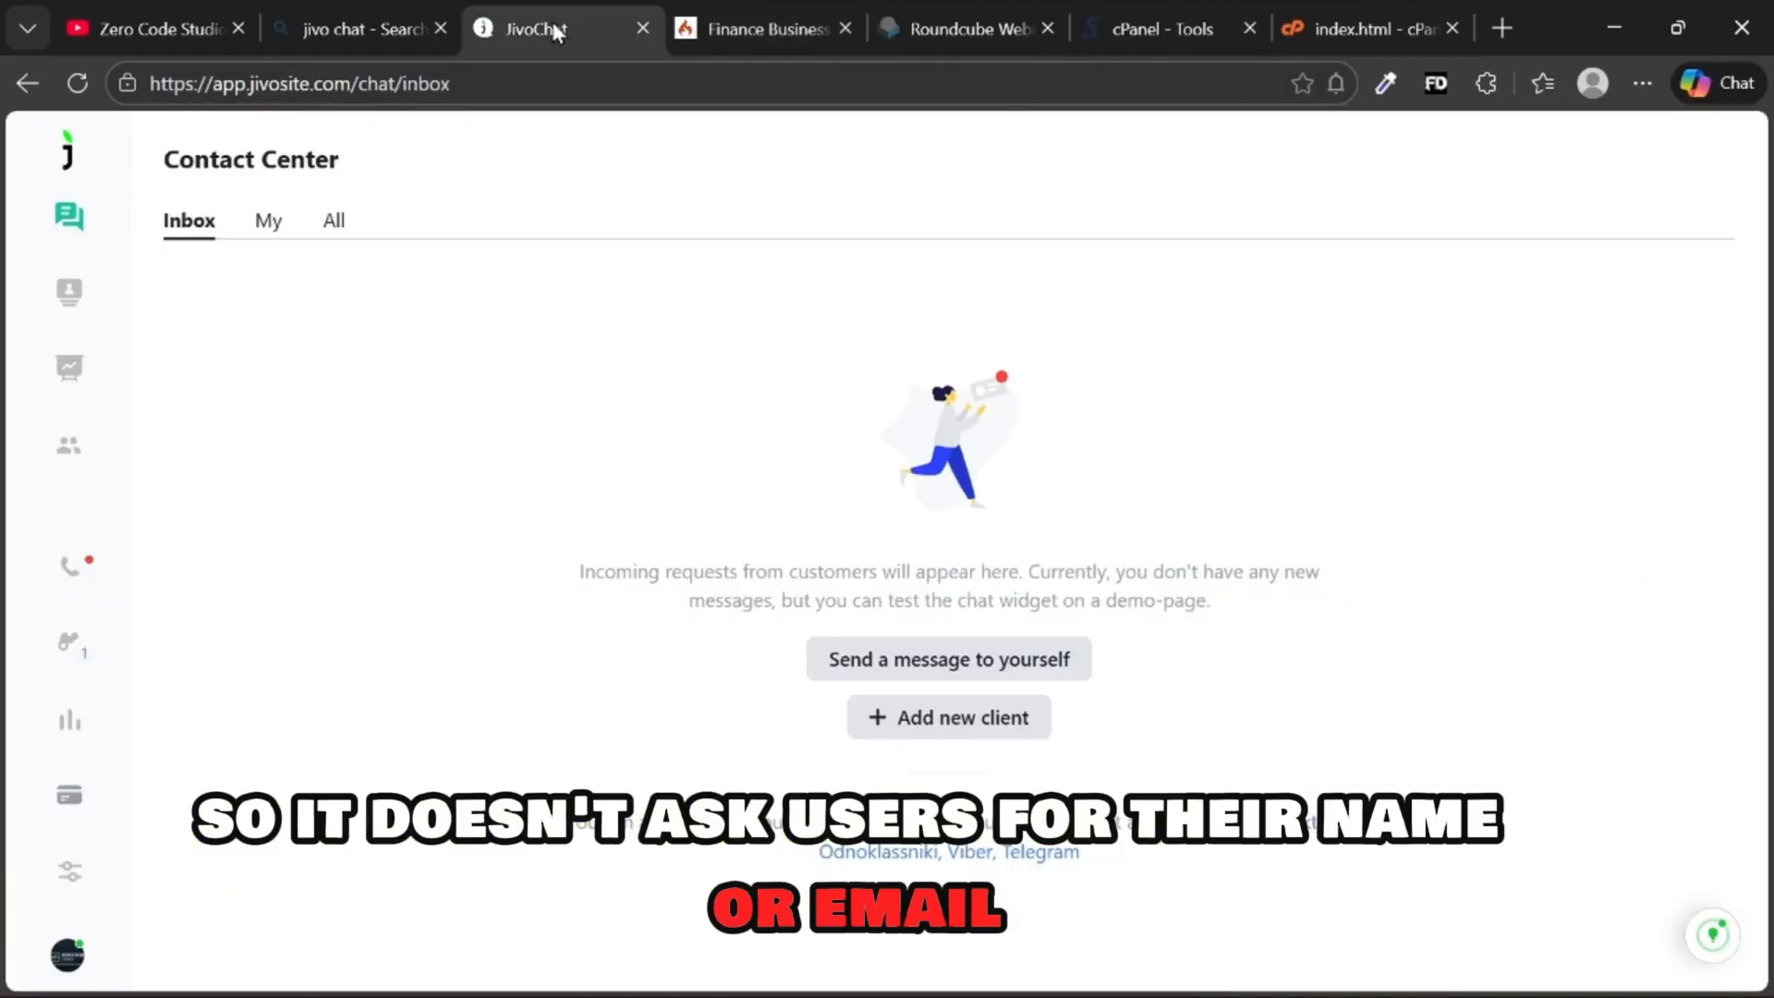
left_click(87, 95)
left_click(1023, 291)
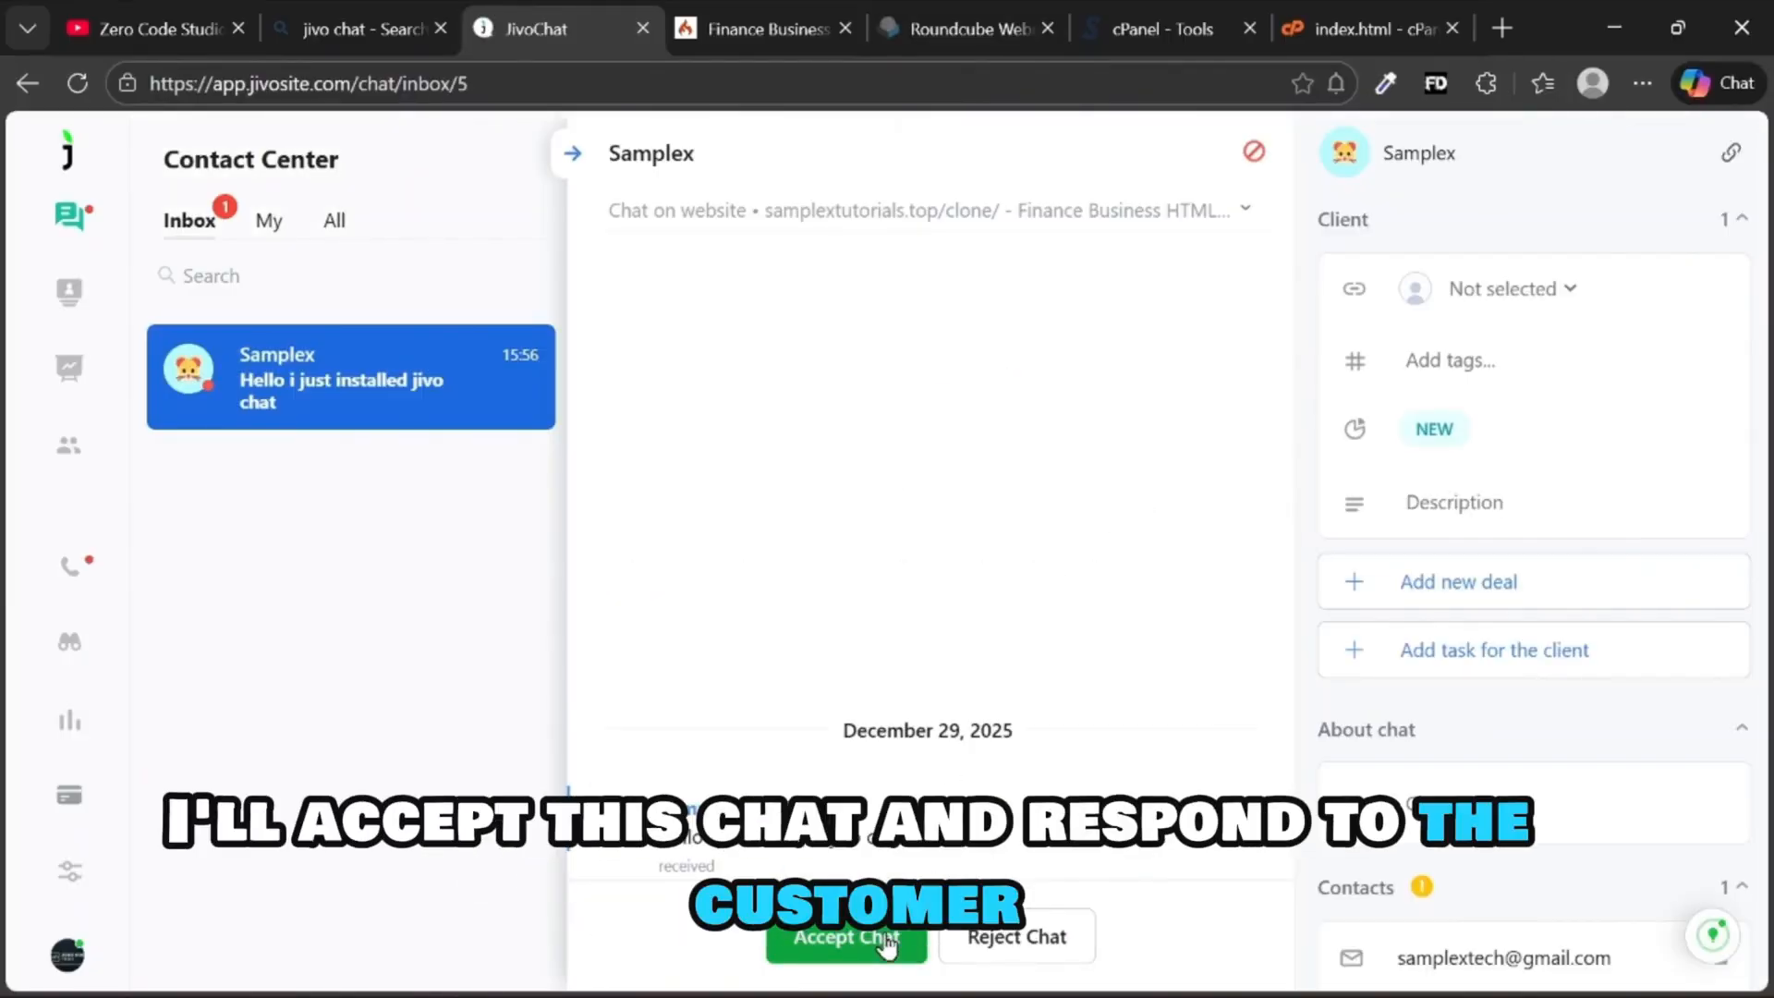
left_click(887, 944)
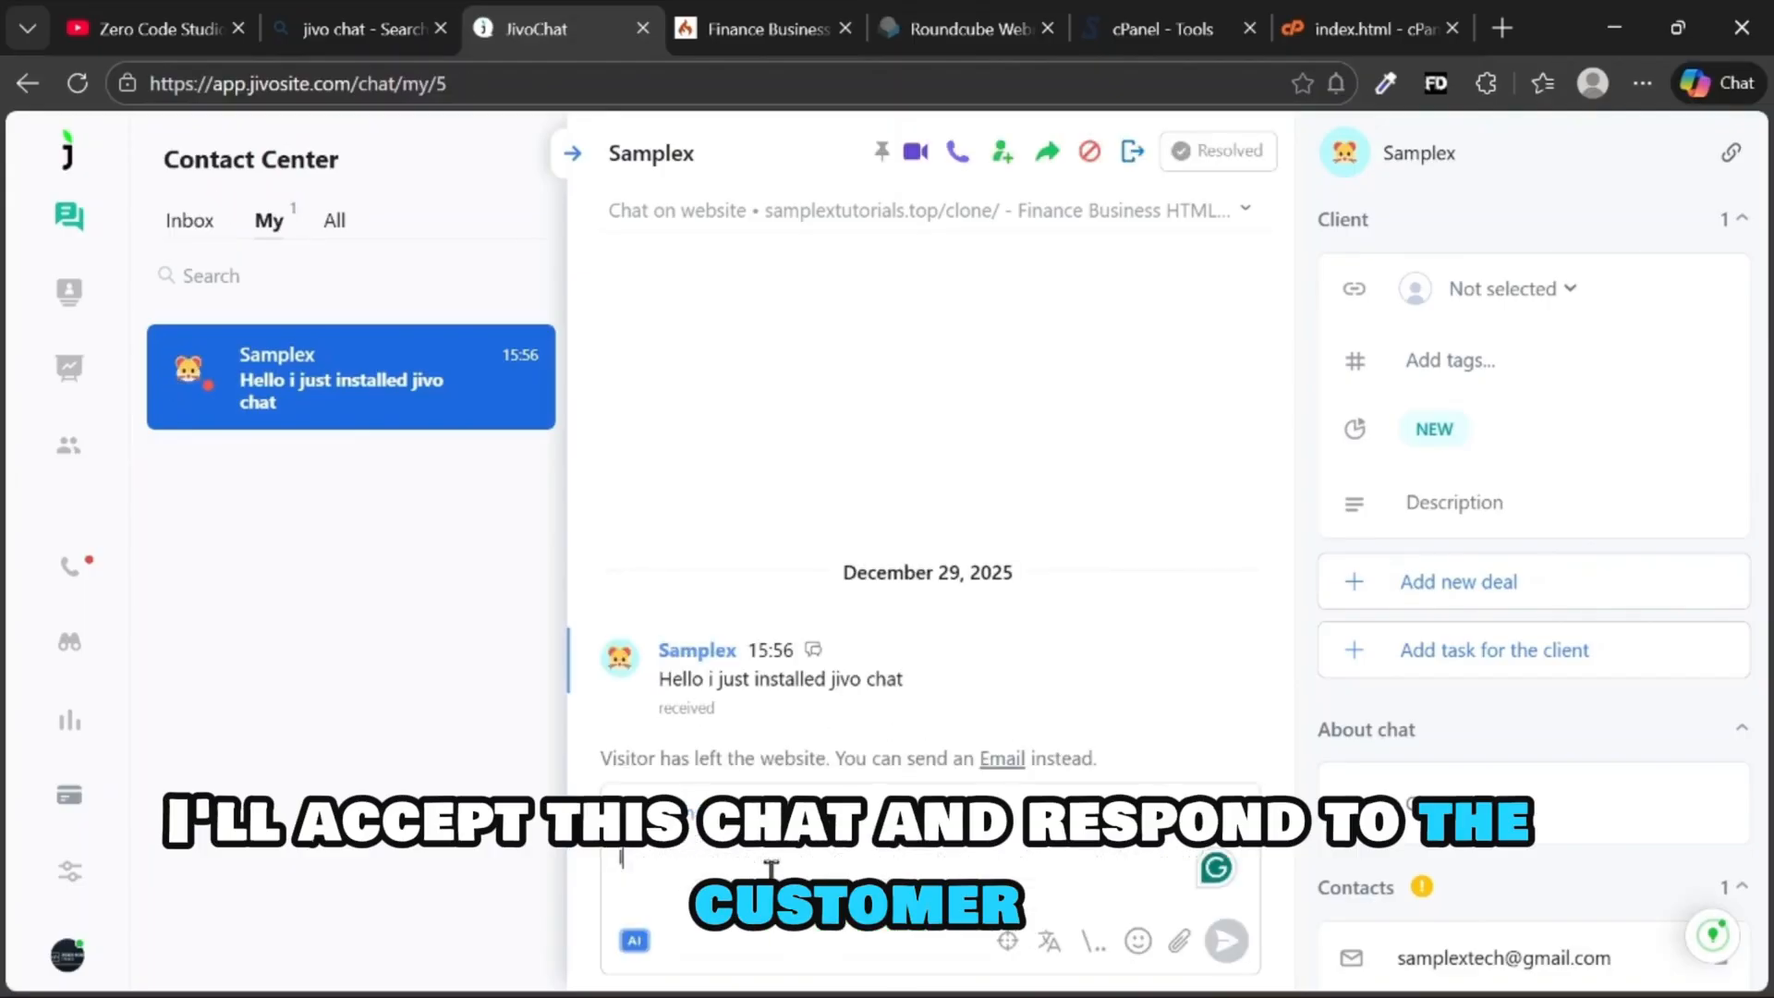
Reply to the visitor with "I just received your message" in the accepted chat.
left_click(772, 872)
type("I jus")
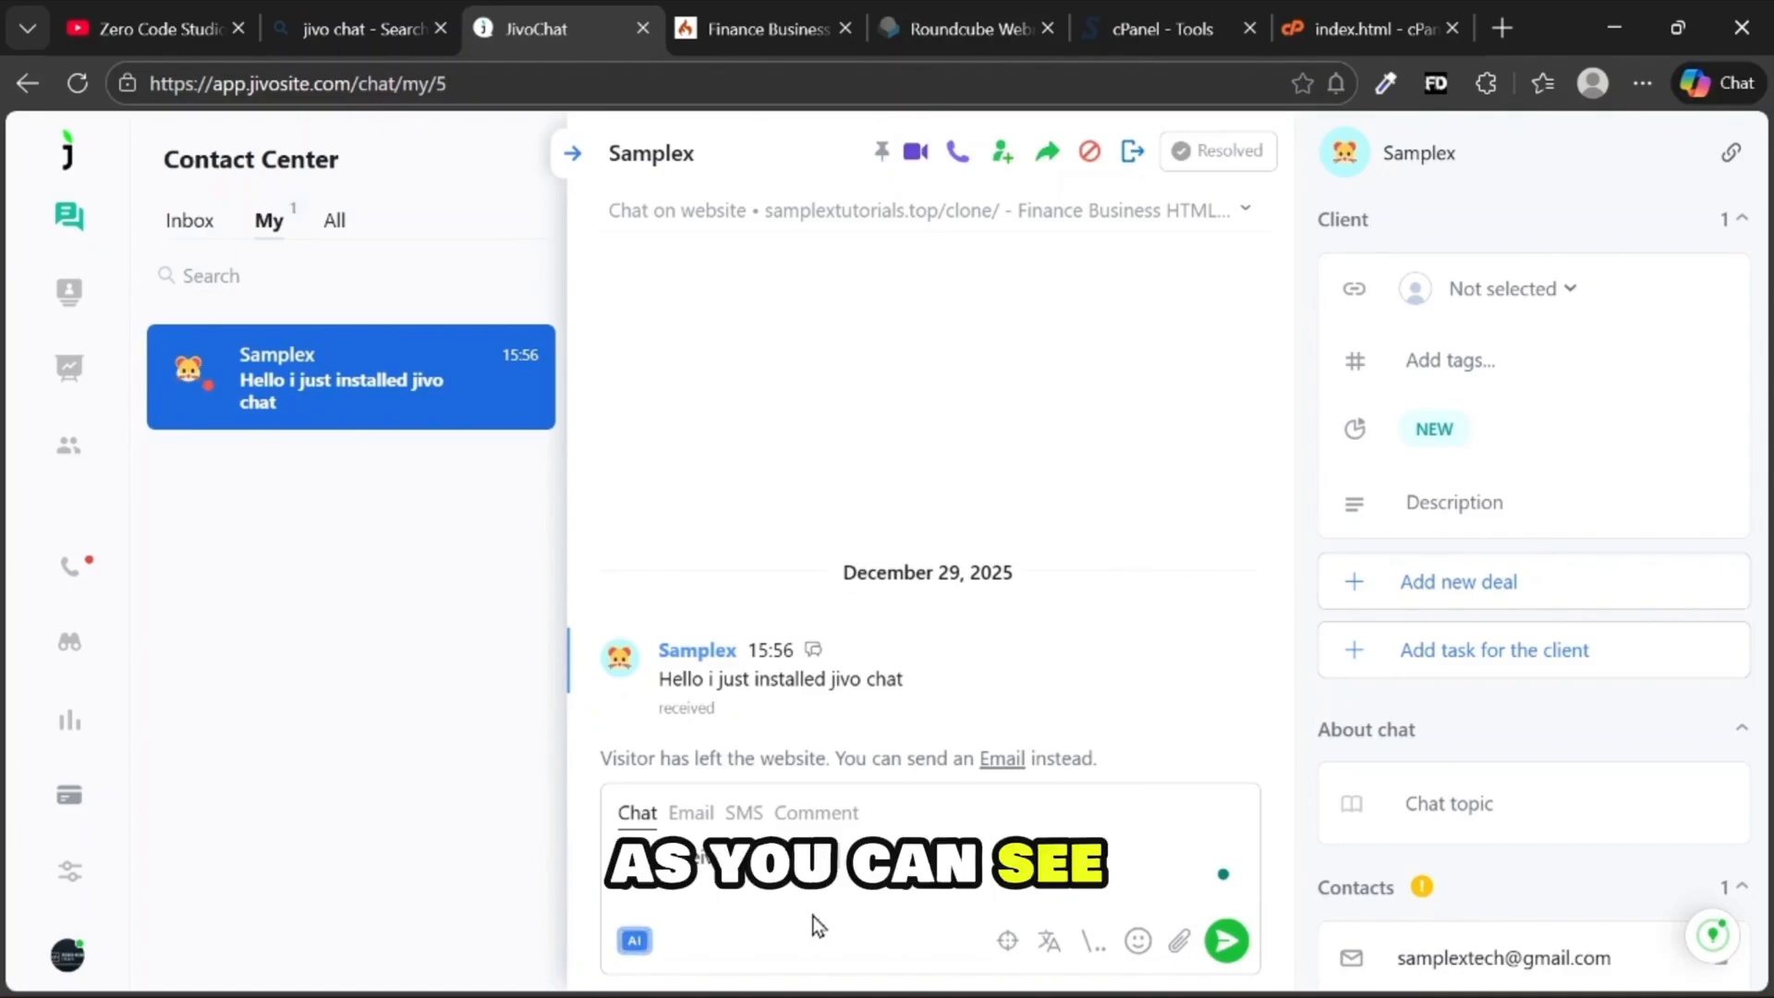
type("t received your message")
left_click(1221, 943)
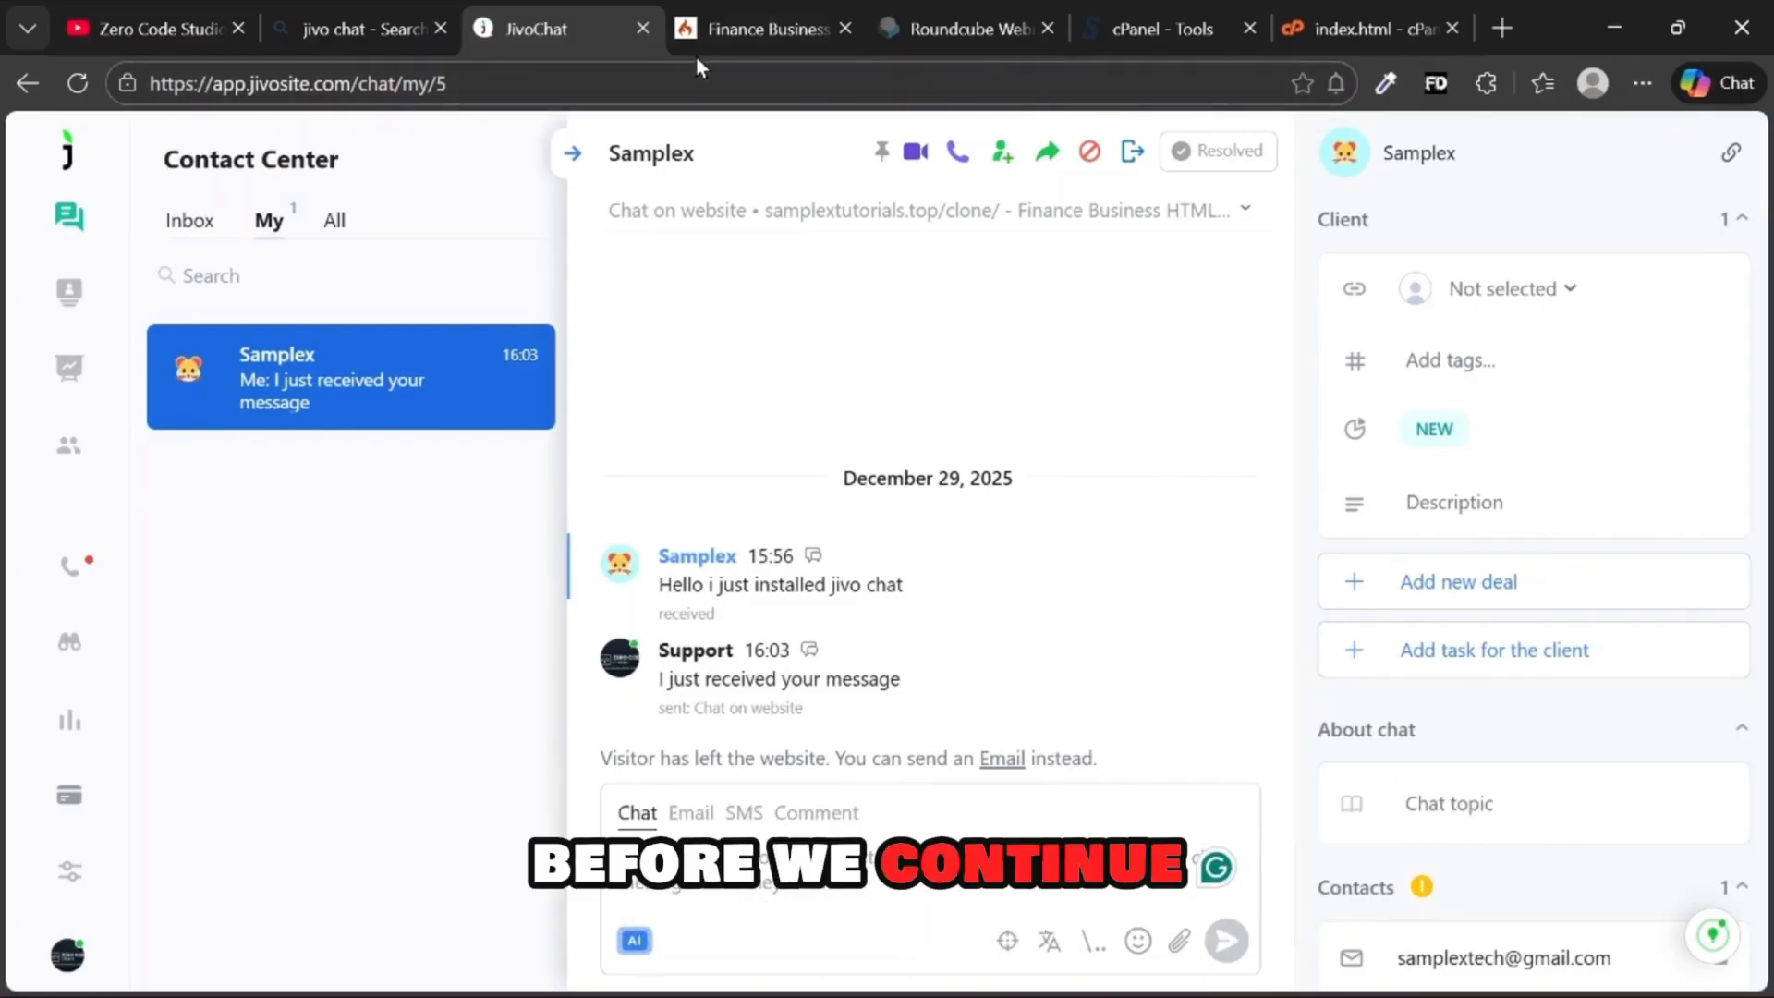
Return to the Finance Business website and check the chat widget for the support reply and the requested contact fields.
left_click(717, 35)
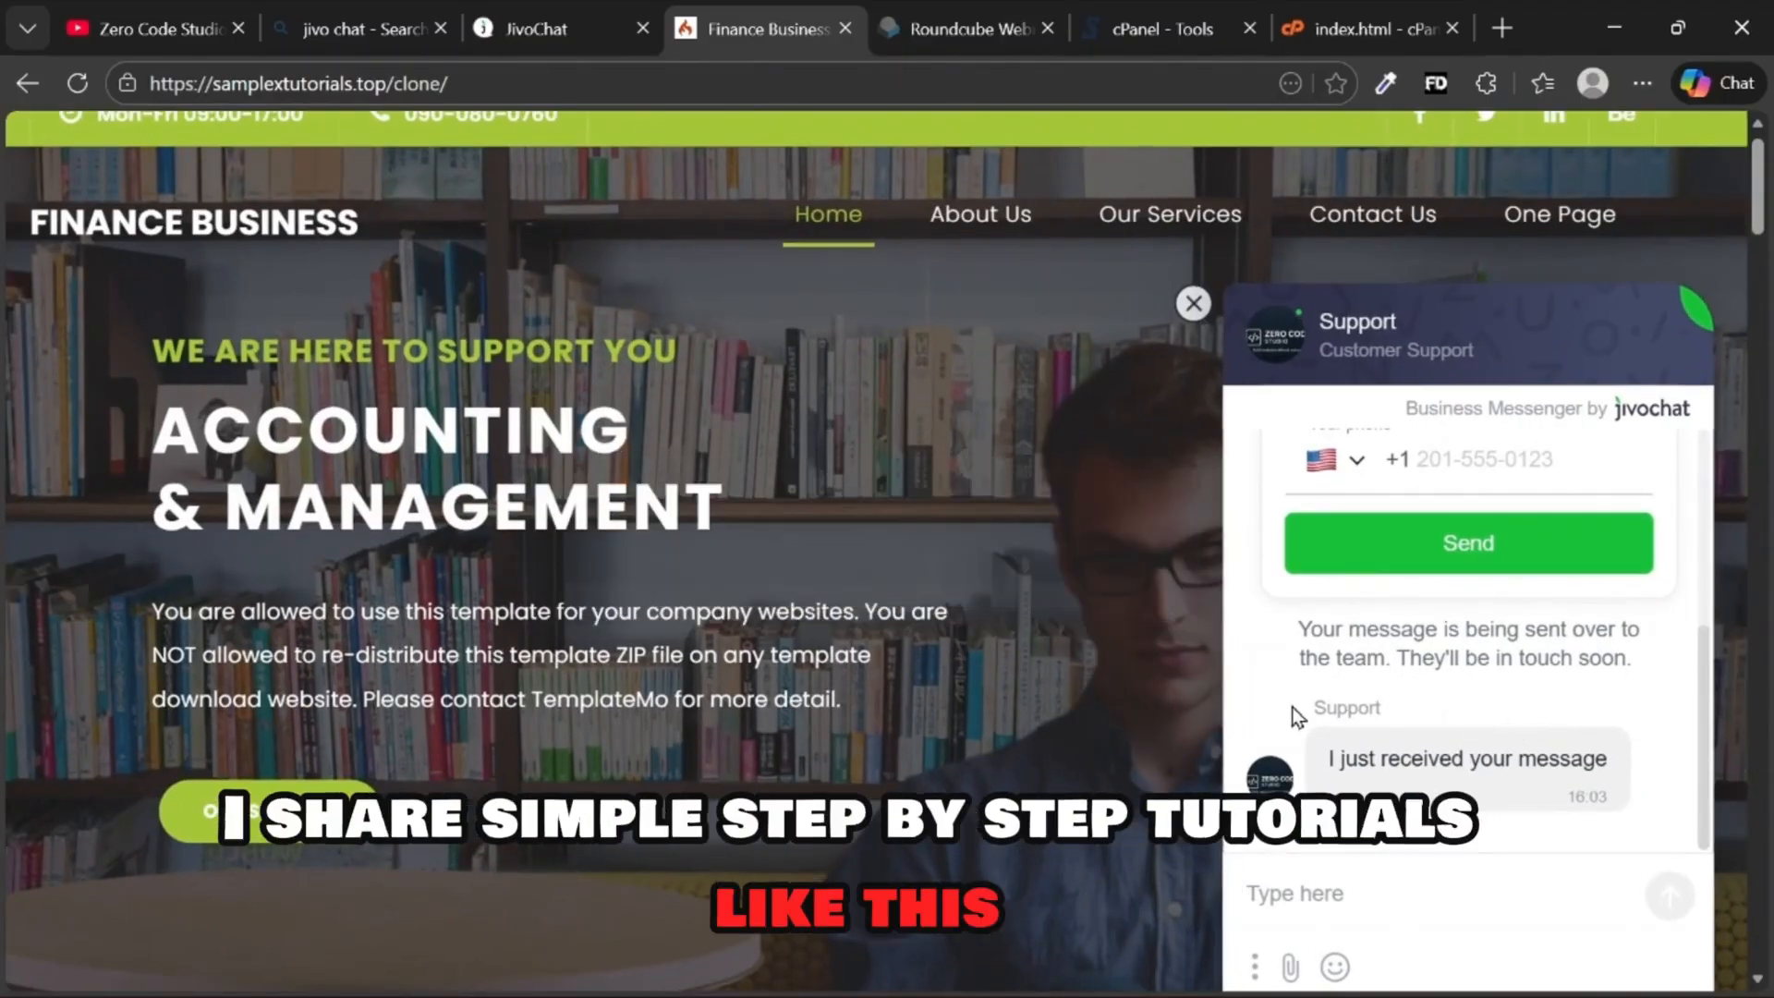
scroll(1435, 790, "up", 3)
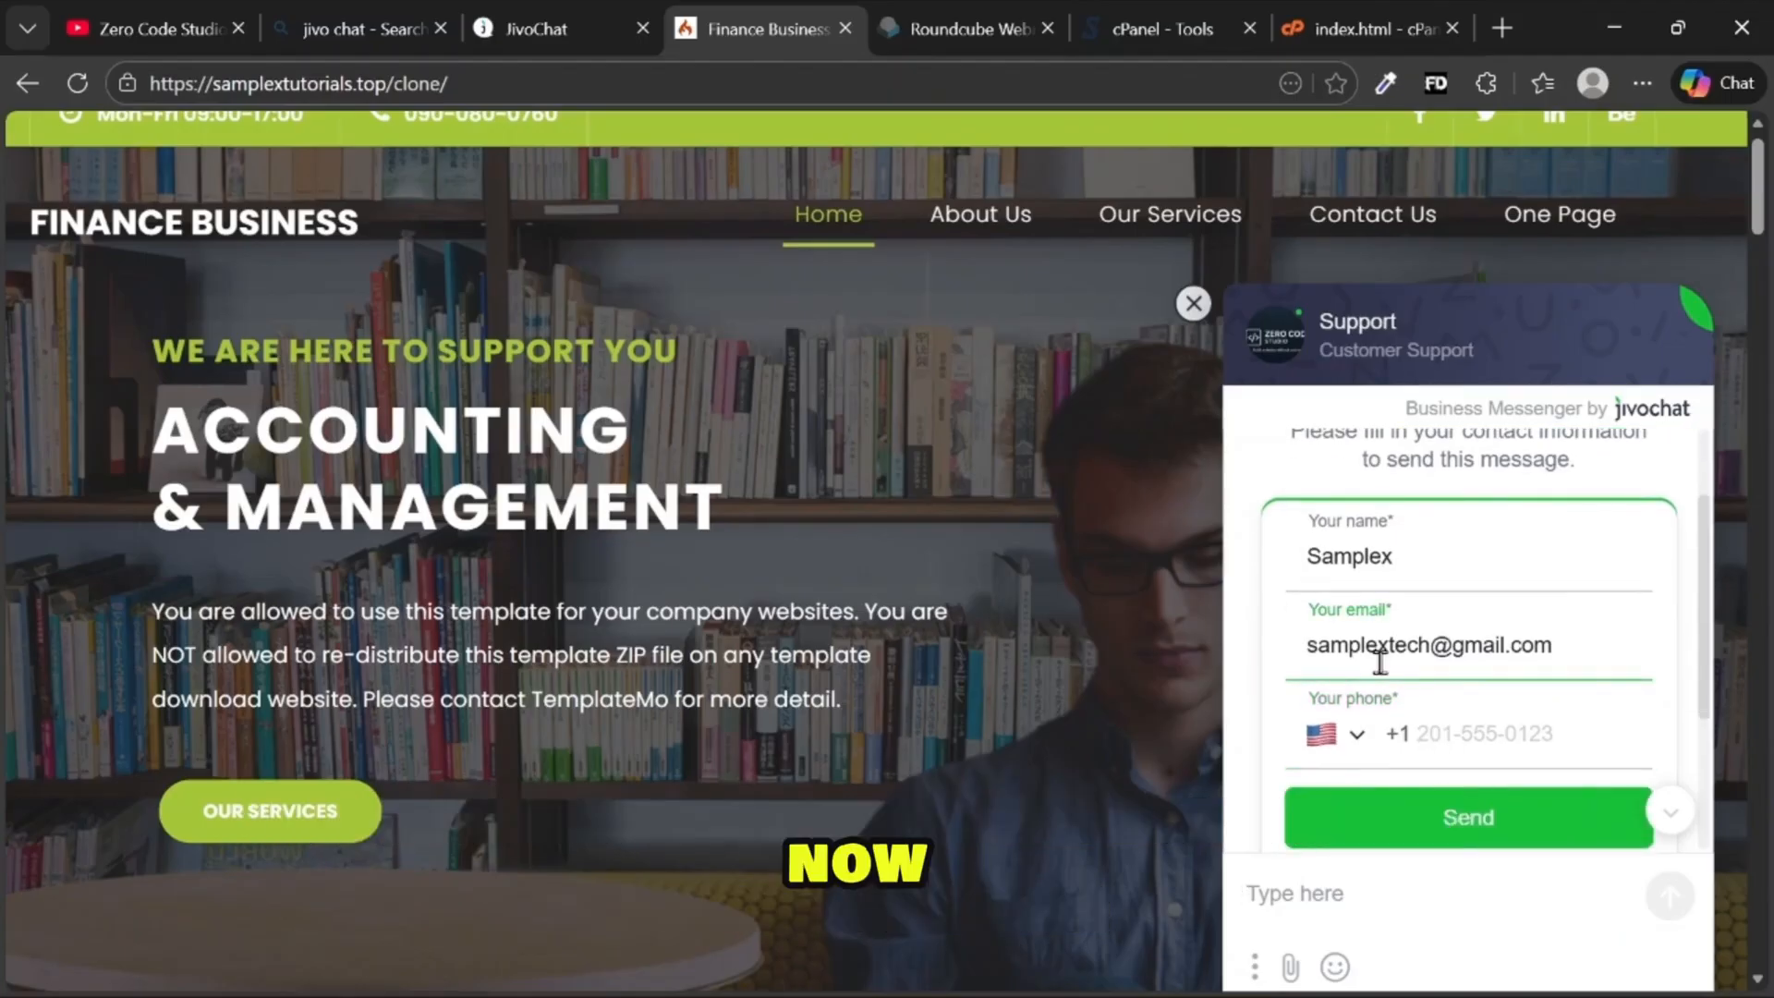
left_click(1402, 562)
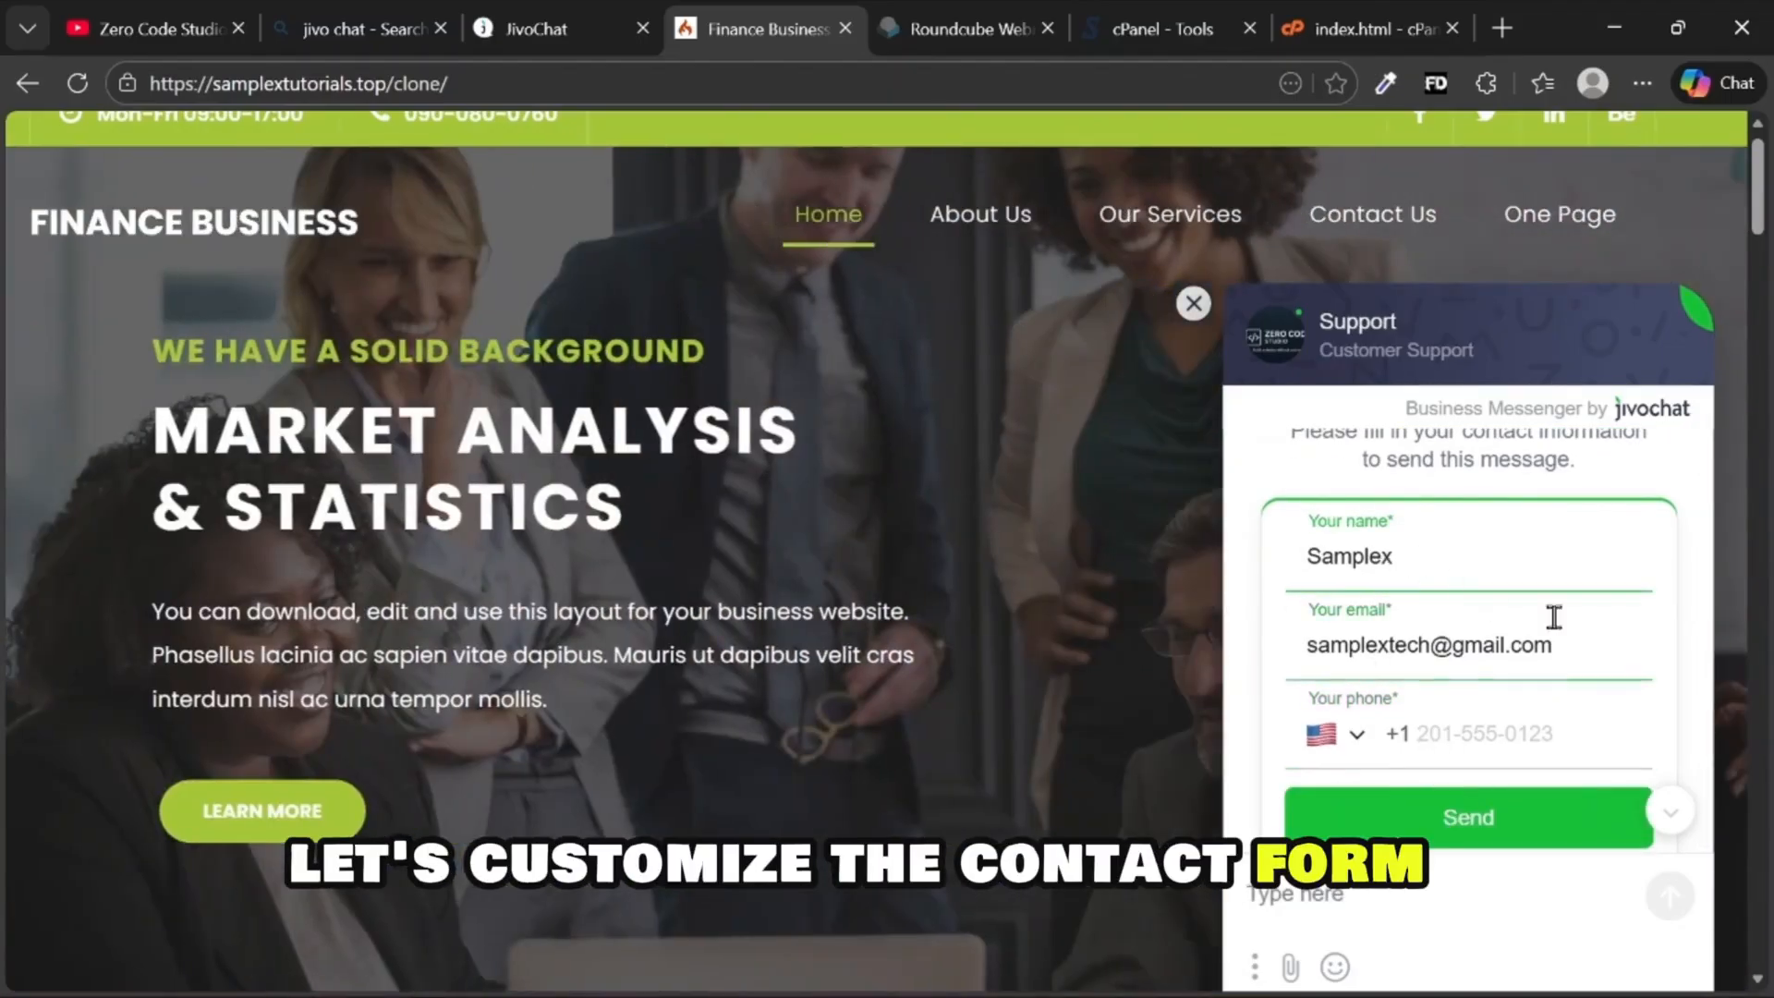
left_click(1557, 640)
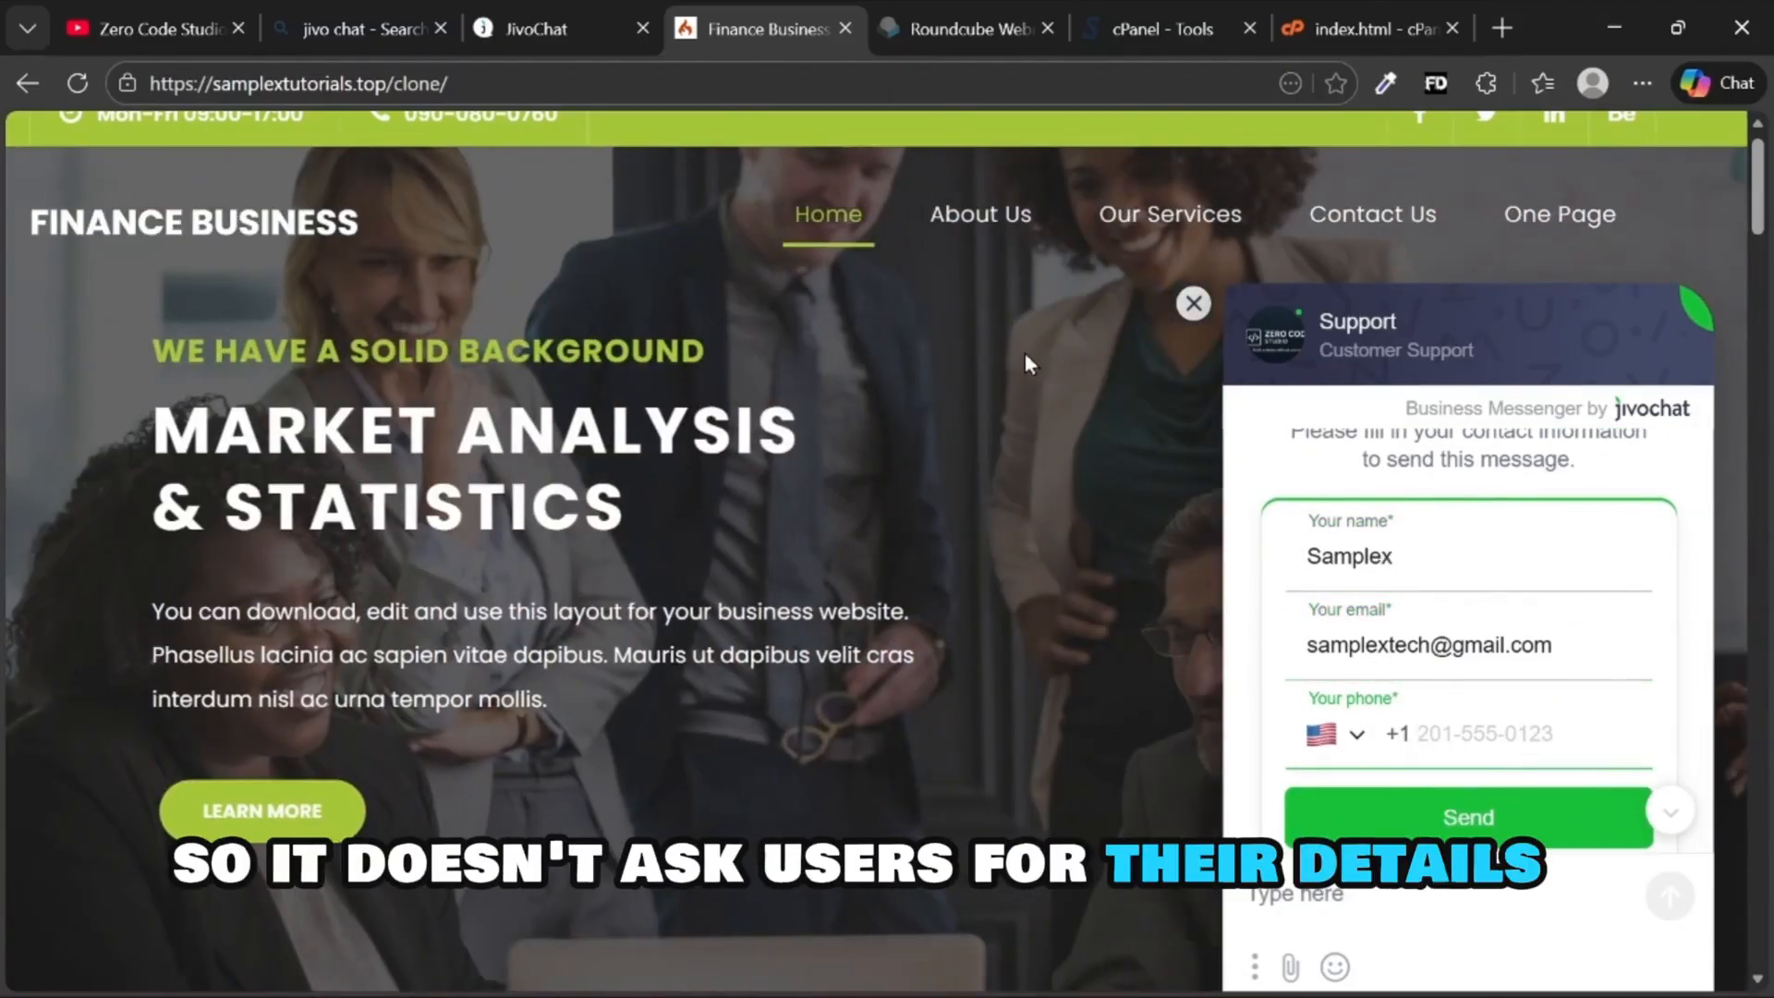
Switch to JivoChat and open the Contacts Form settings of the website's chat channel.
left_click(569, 26)
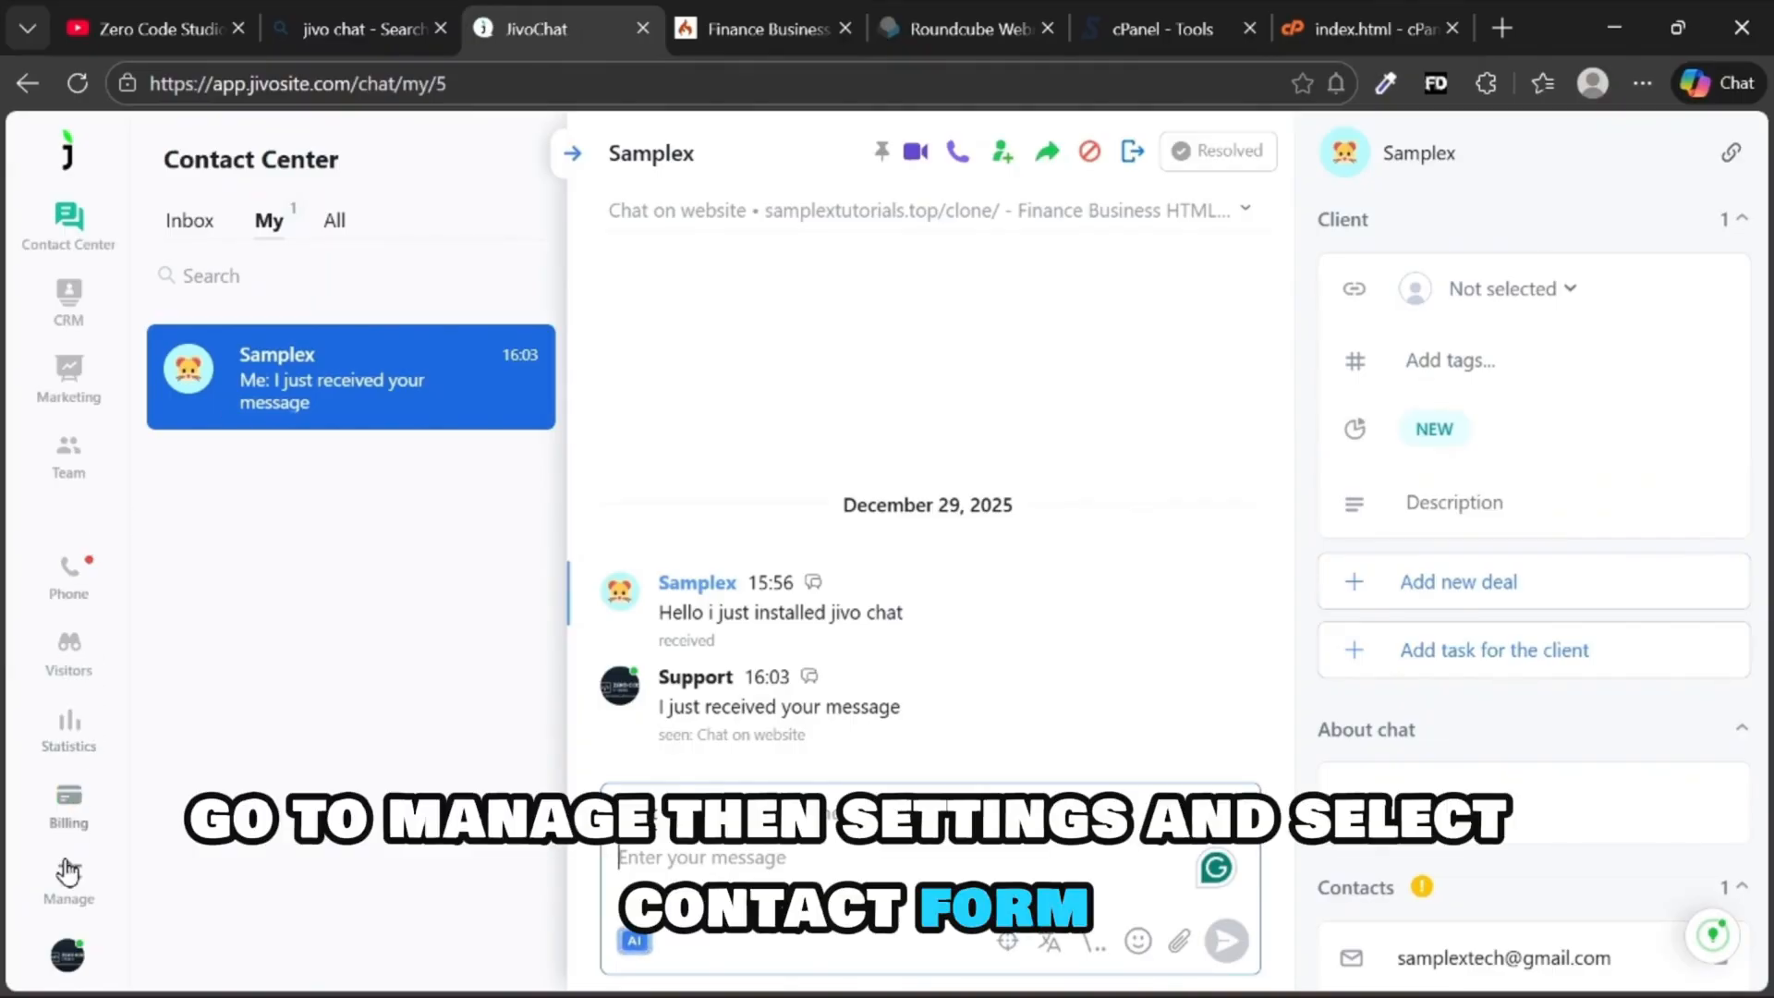
left_click(66, 871)
left_click(1478, 358)
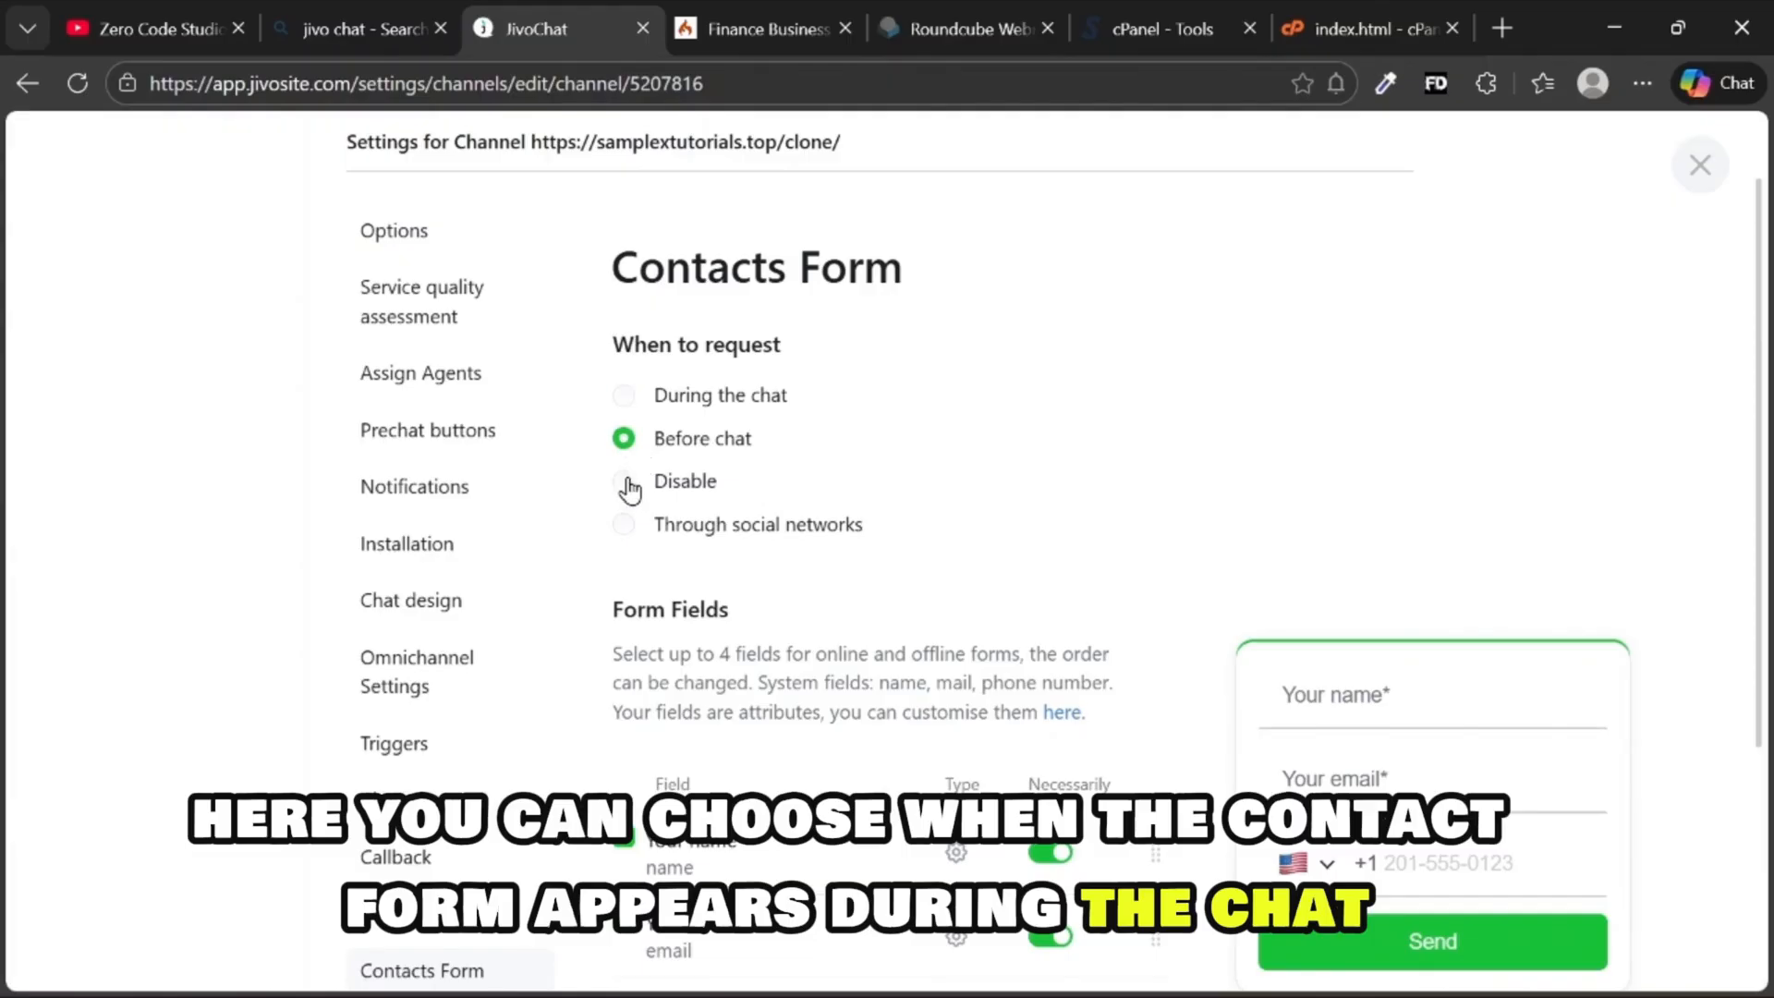
Try the "Disable" and "Through social networks" request options for the contacts form, then restore "Before chat".
left_click(626, 482)
left_click(623, 527)
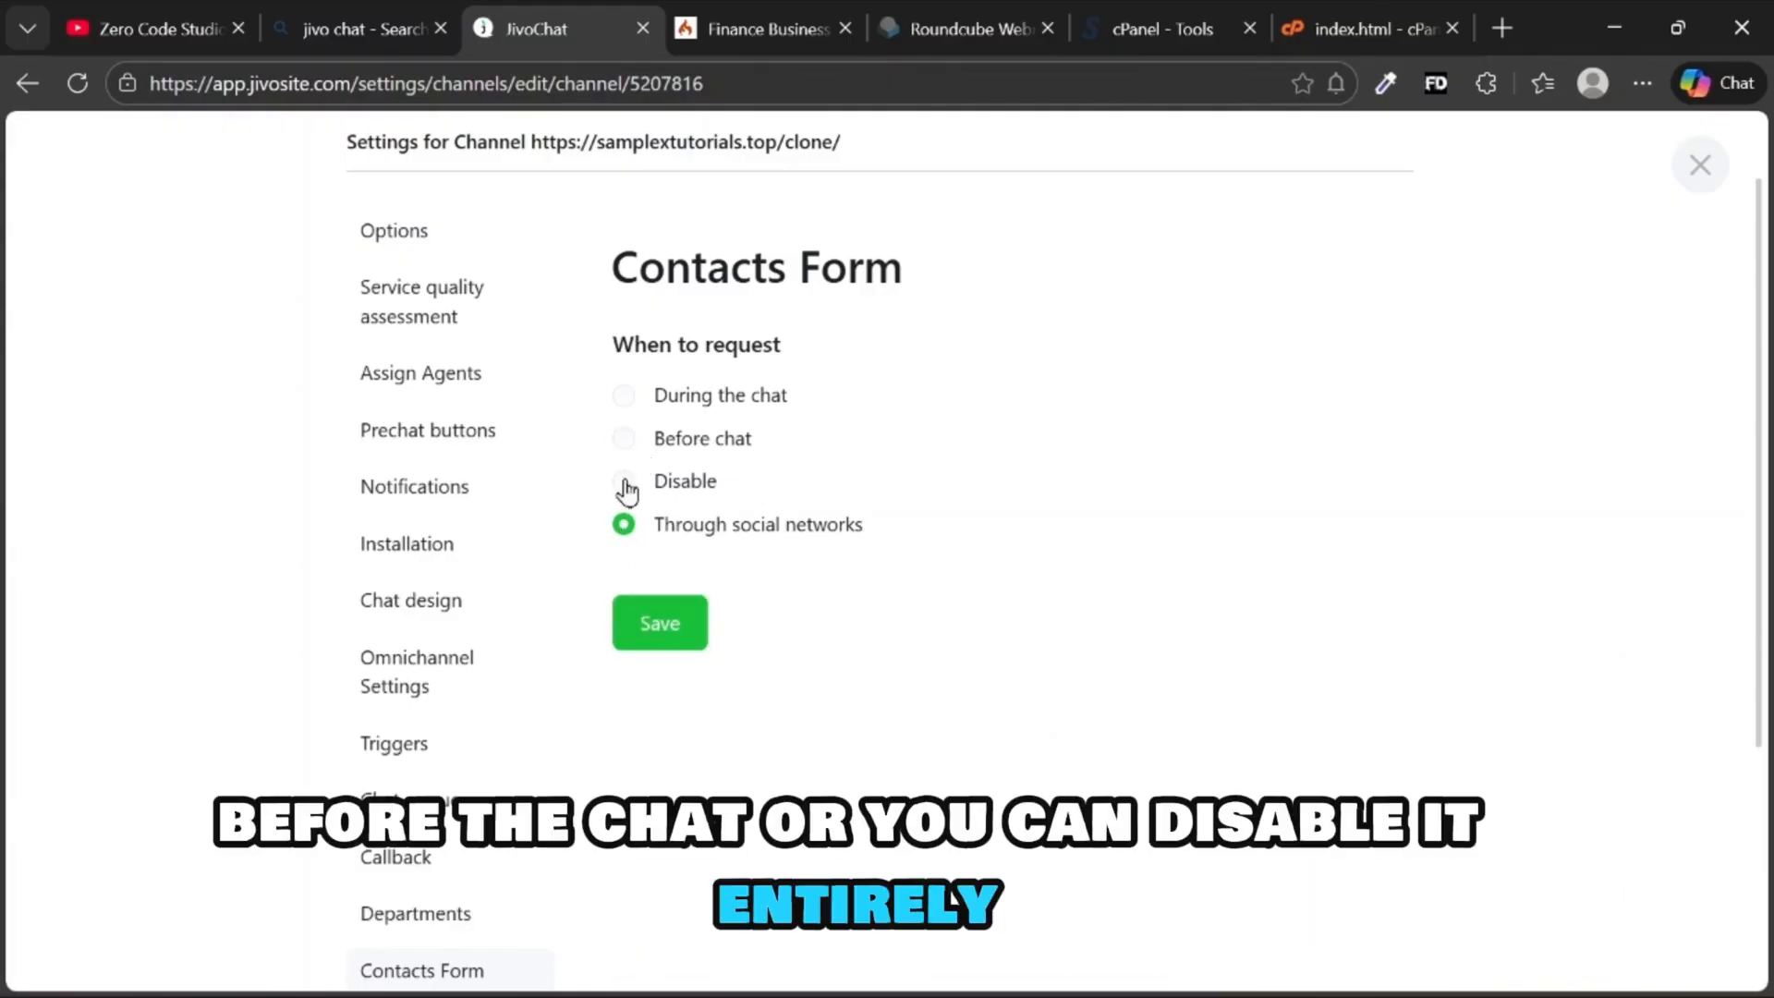
left_click(626, 441)
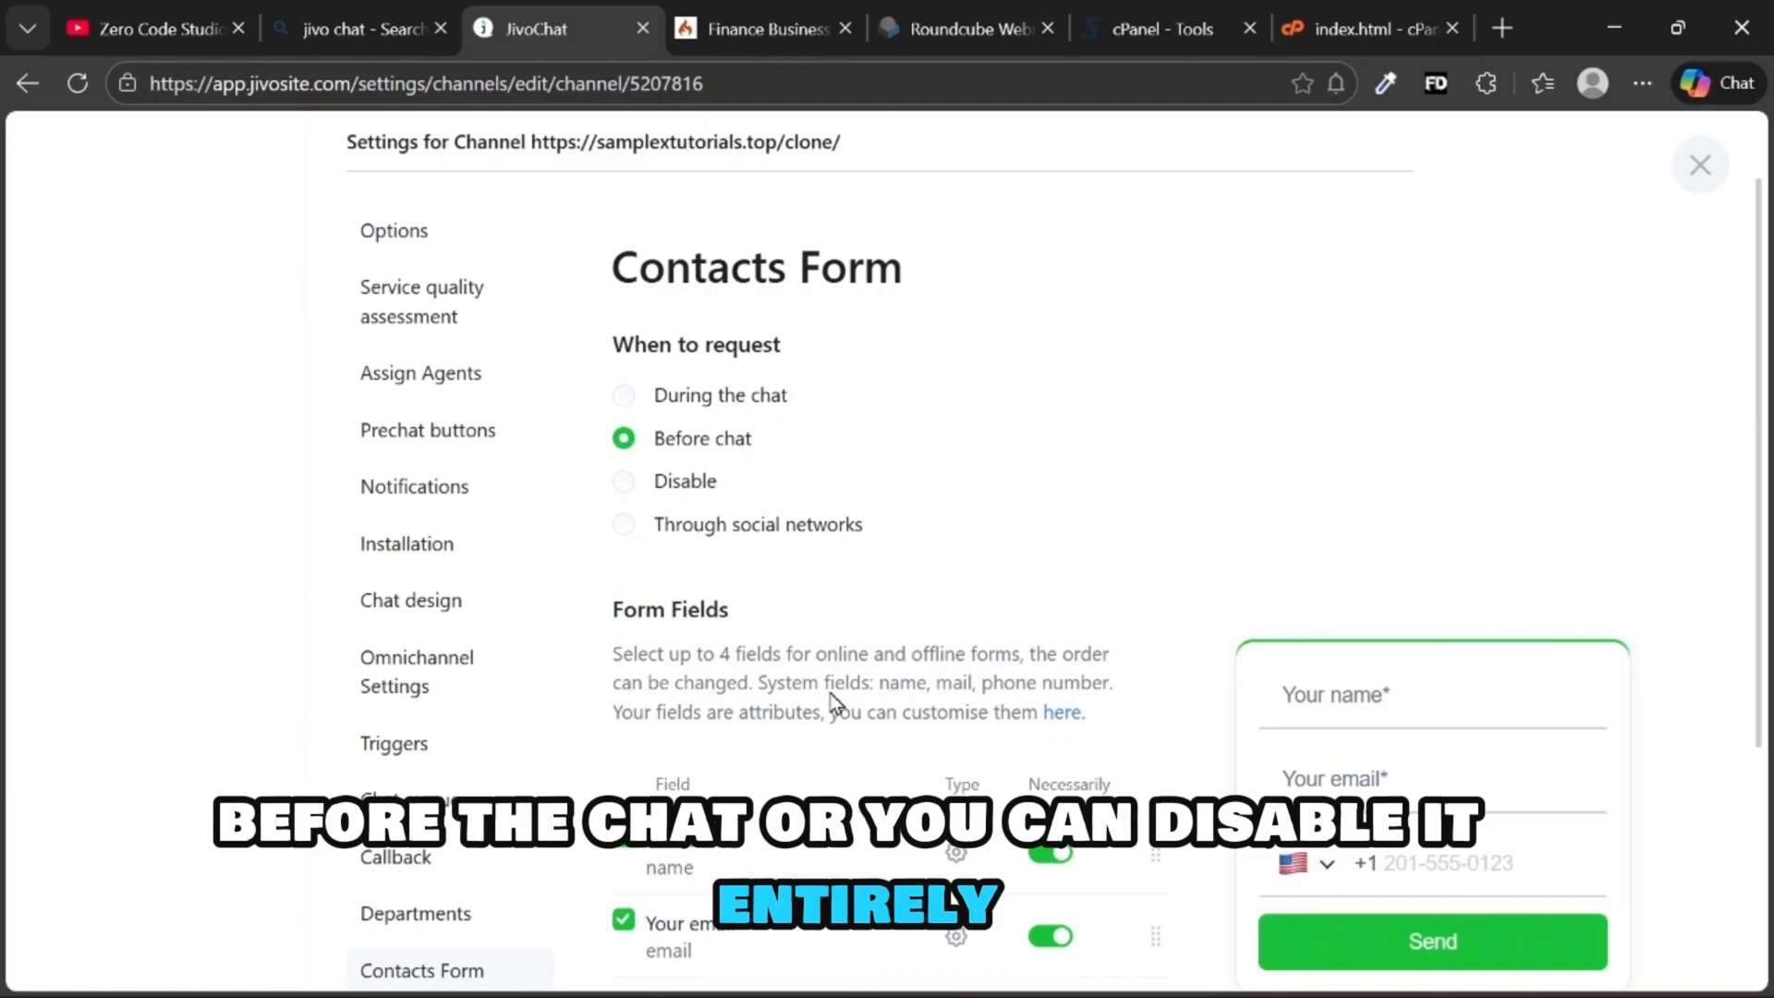
Exclude the phone field from the contacts form, keep the name and email fields enabled, and save the settings.
scroll(835, 702, "down", 3)
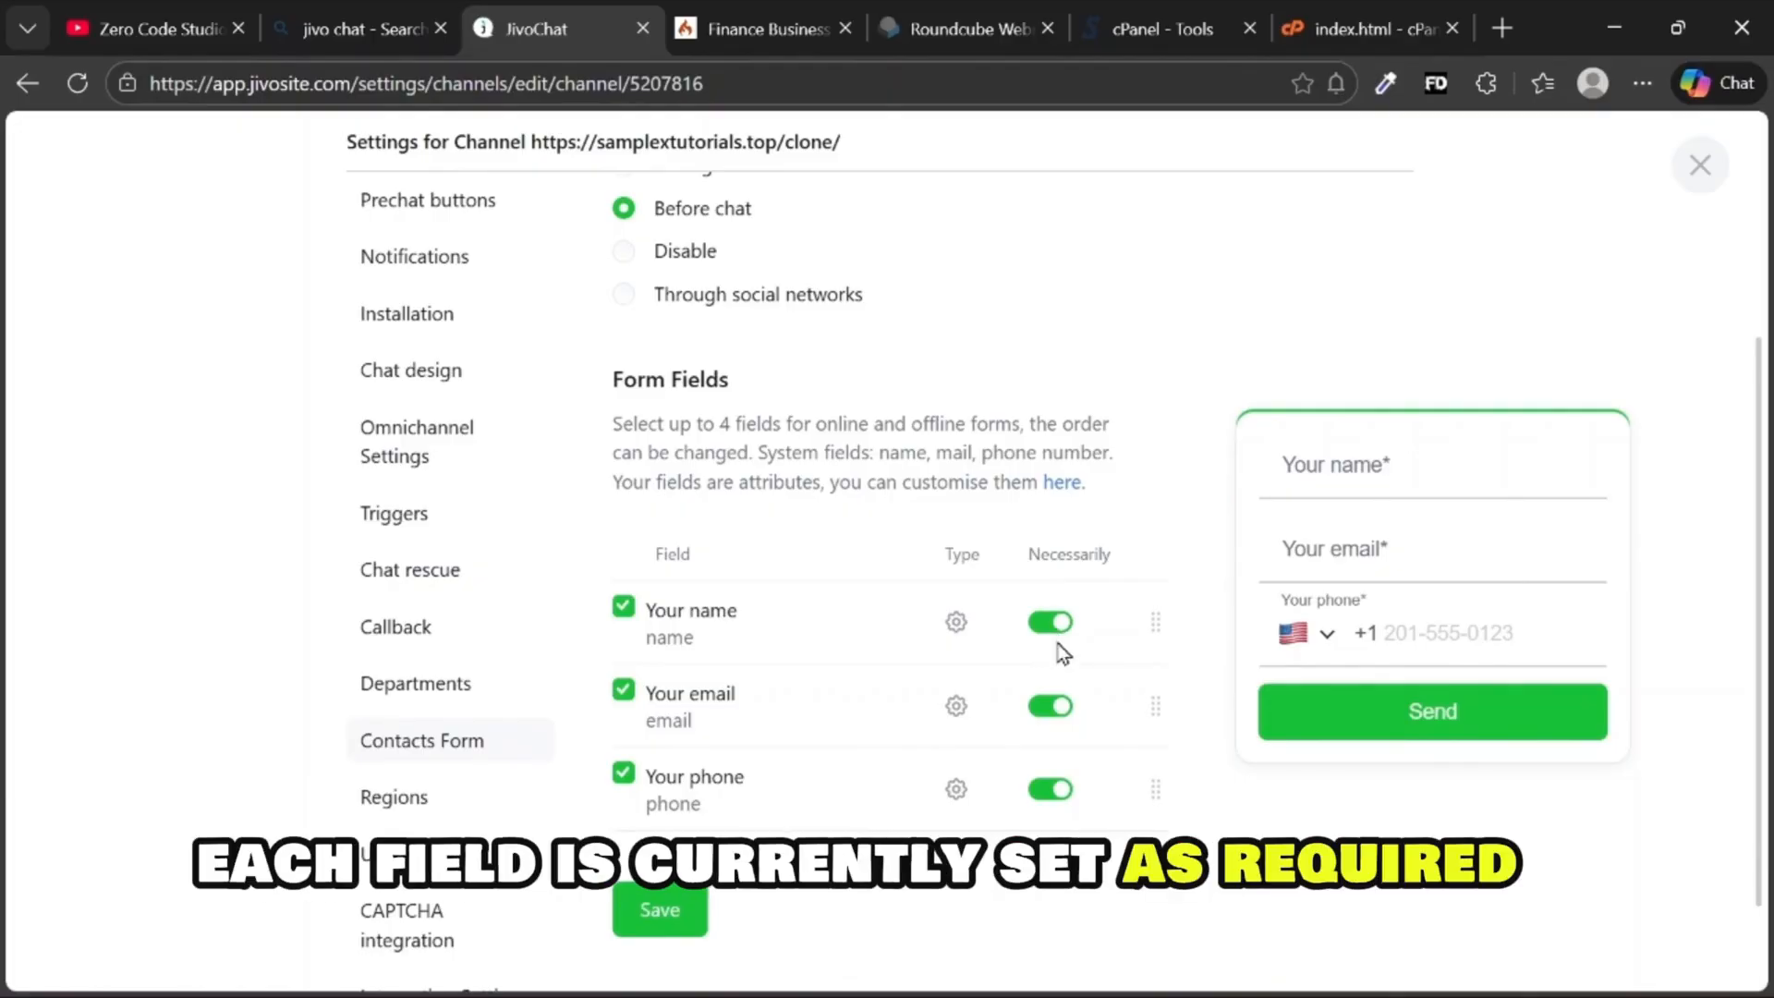
left_click(623, 774)
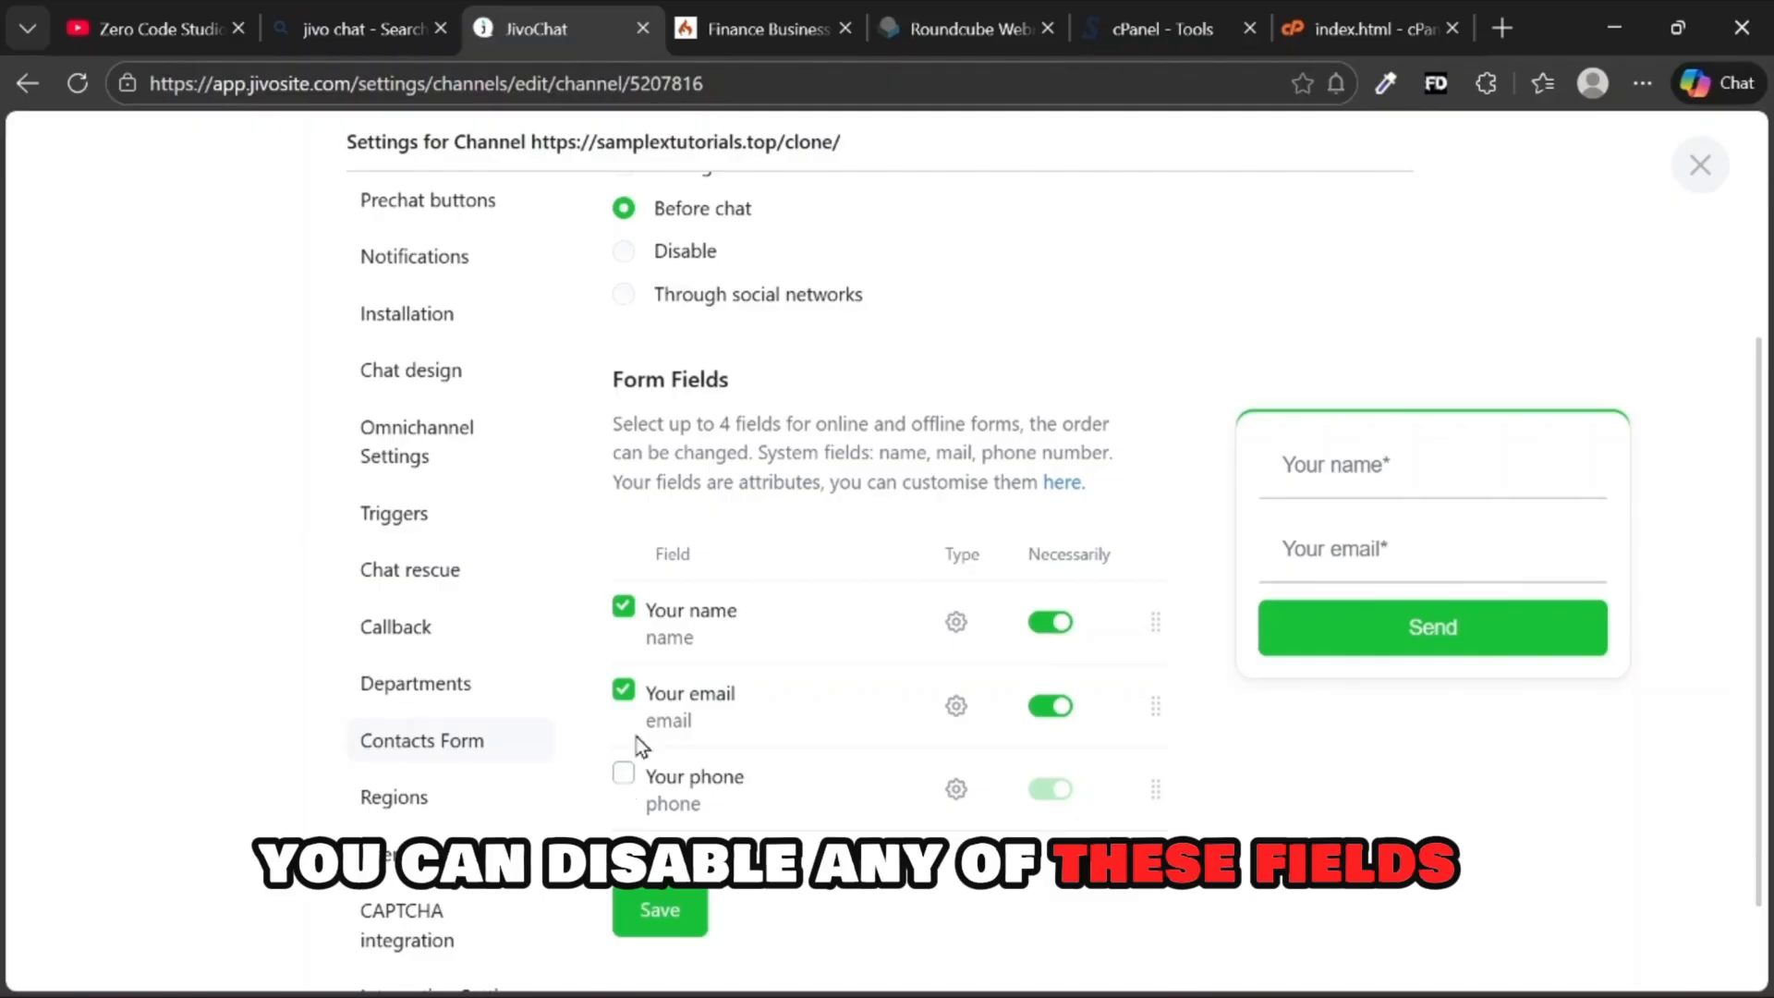
left_click(623, 699)
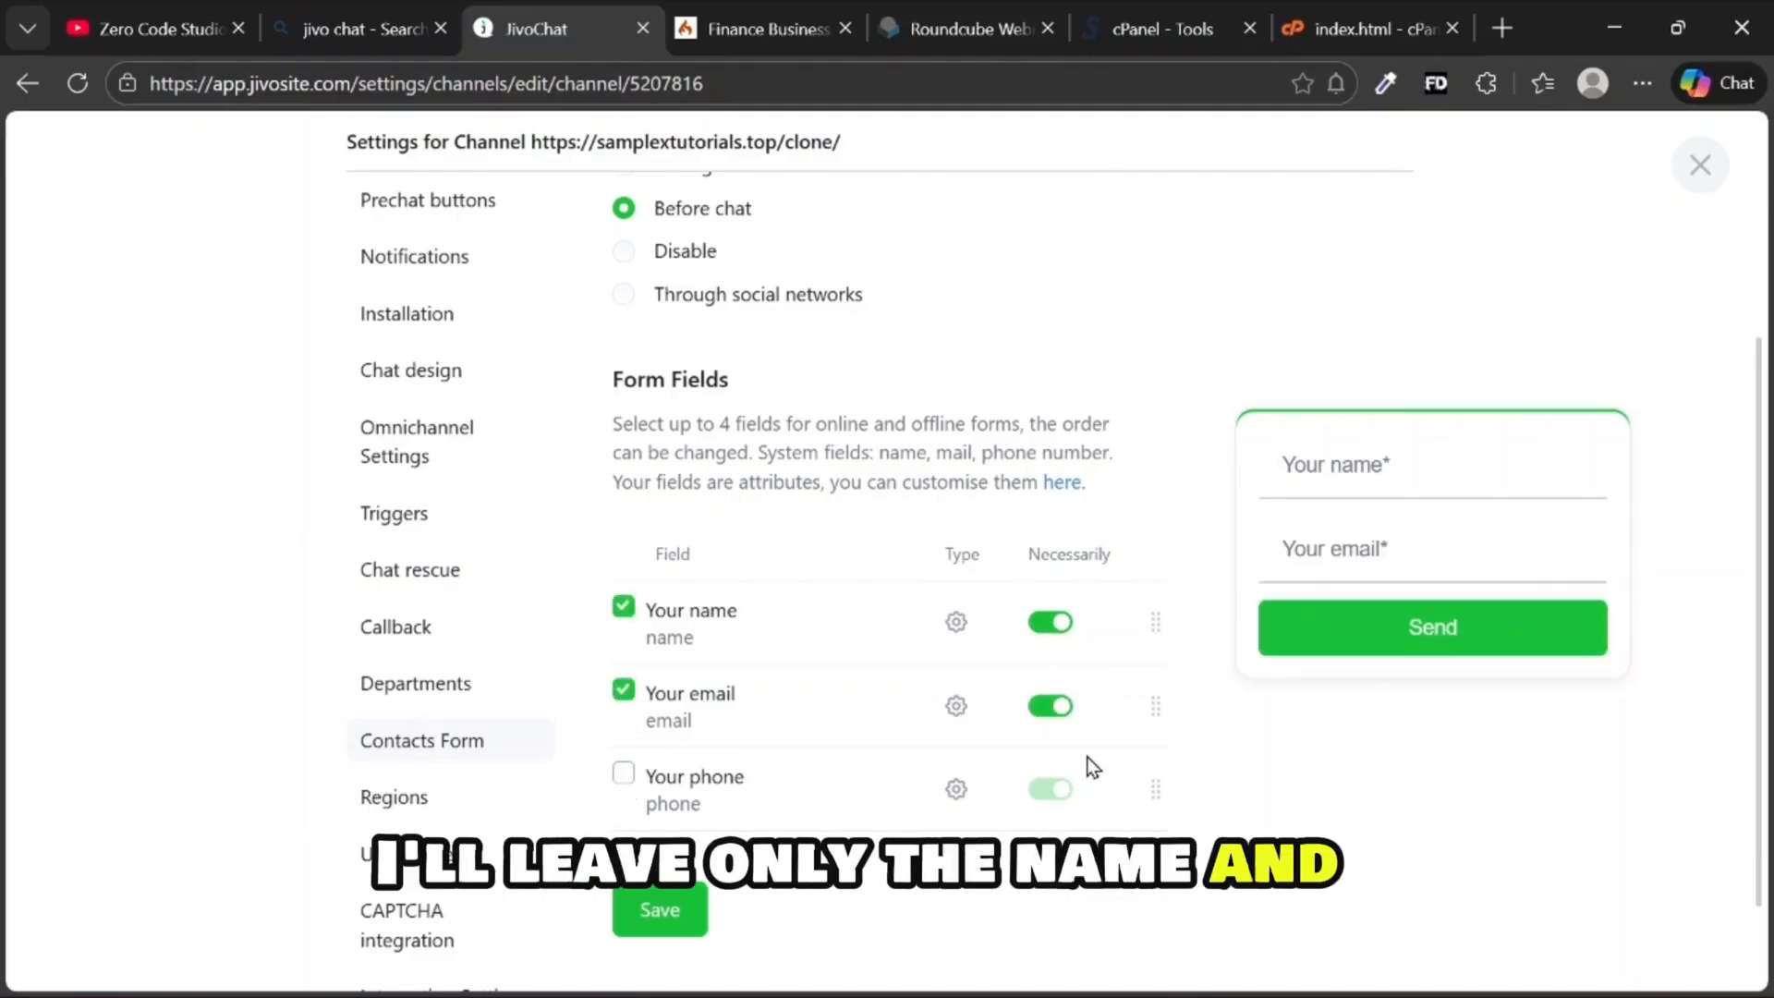
scroll(1093, 767, "down", 1)
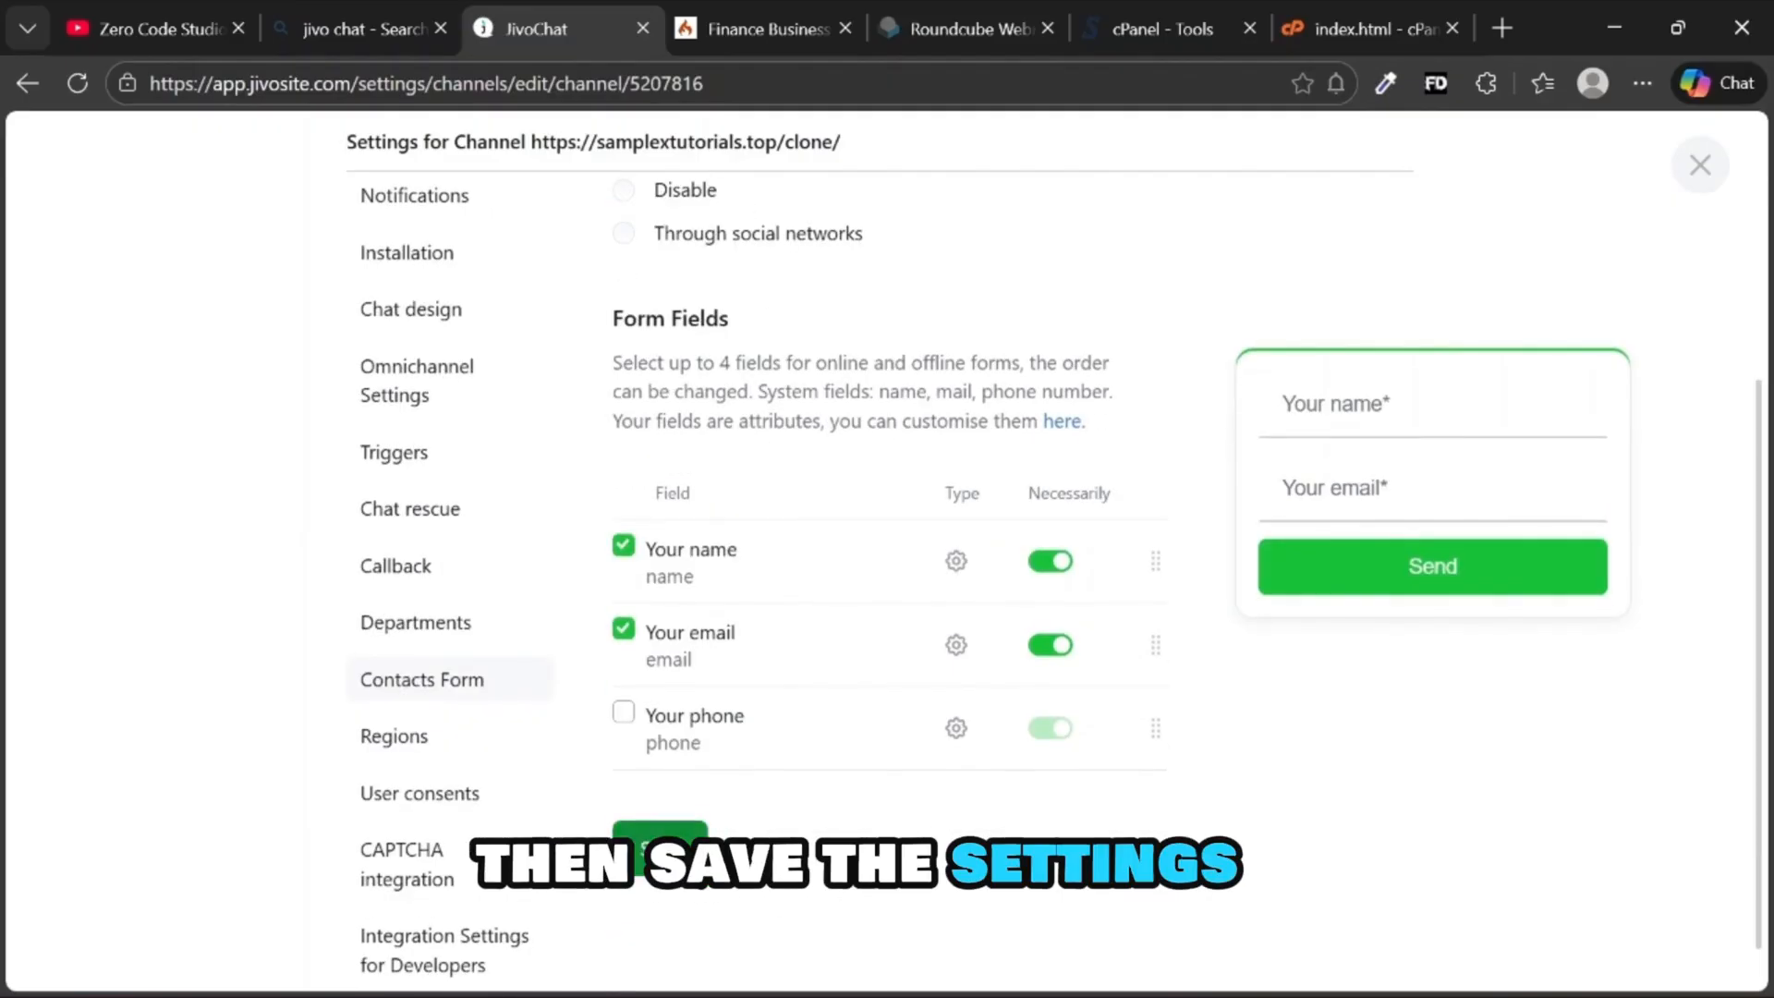
scroll(495, 530, "up", 3)
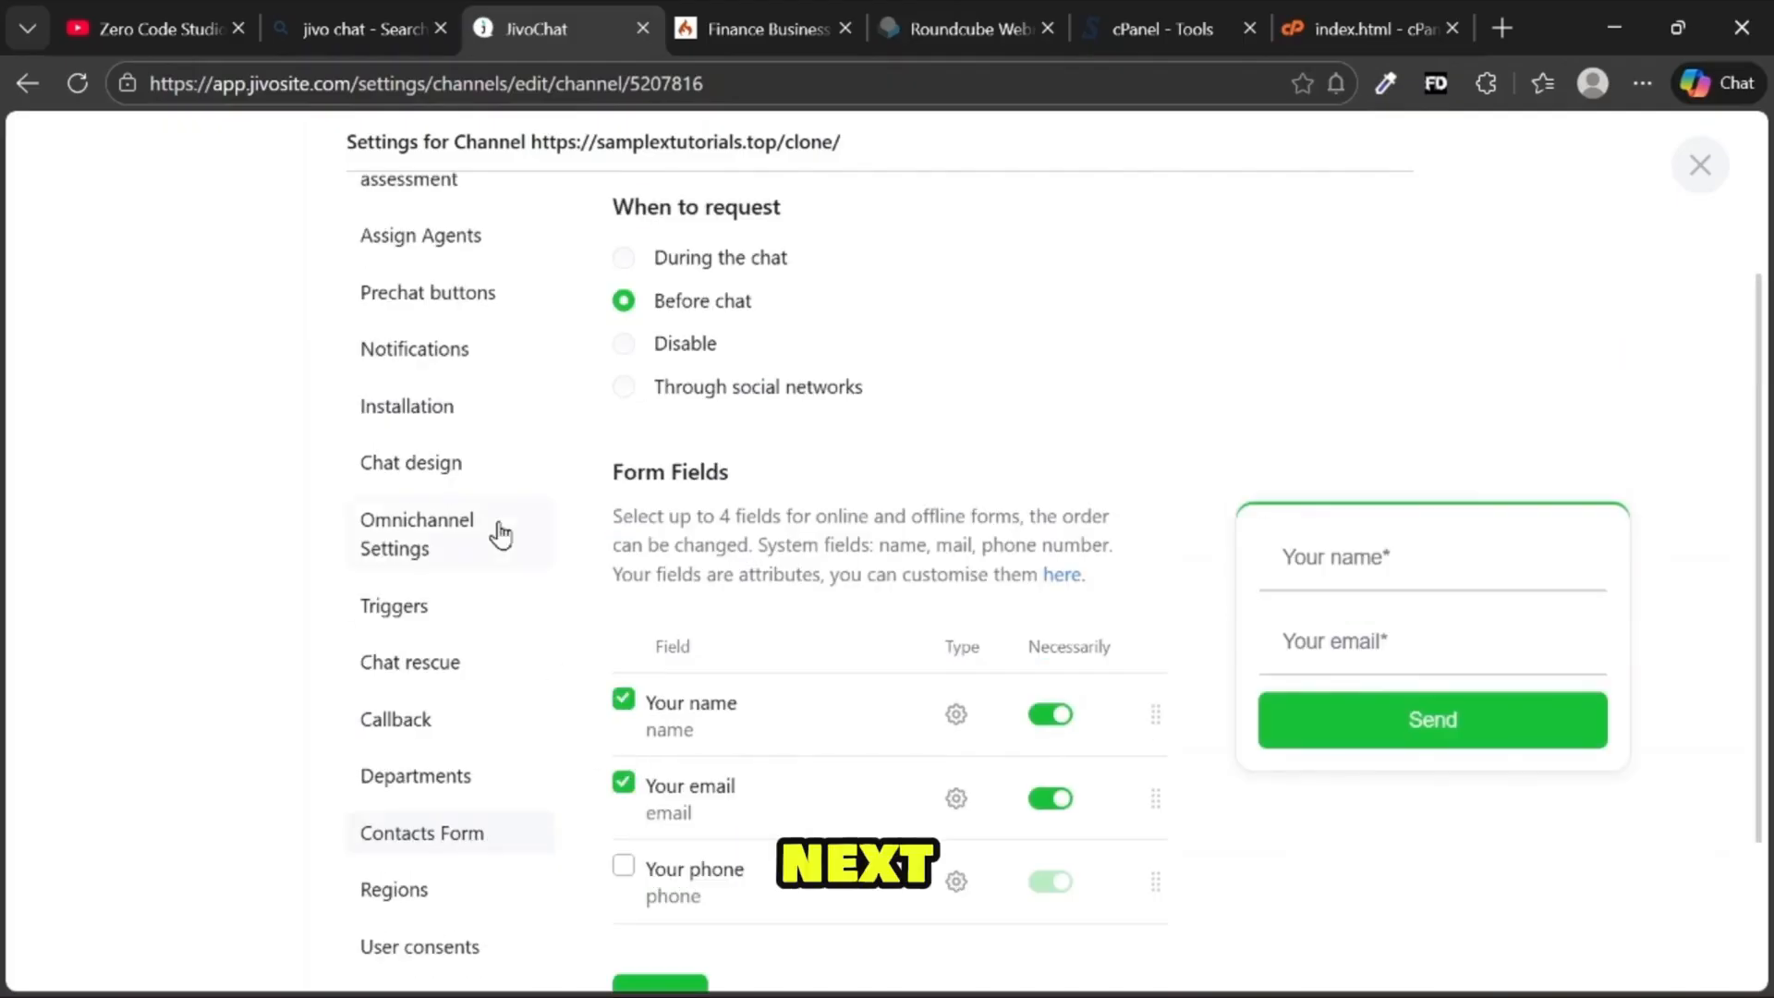
Open the channel's Chat design settings, then collapse the chat widget on the Finance Business website and return to JivoChat.
left_click(411, 463)
left_click(739, 17)
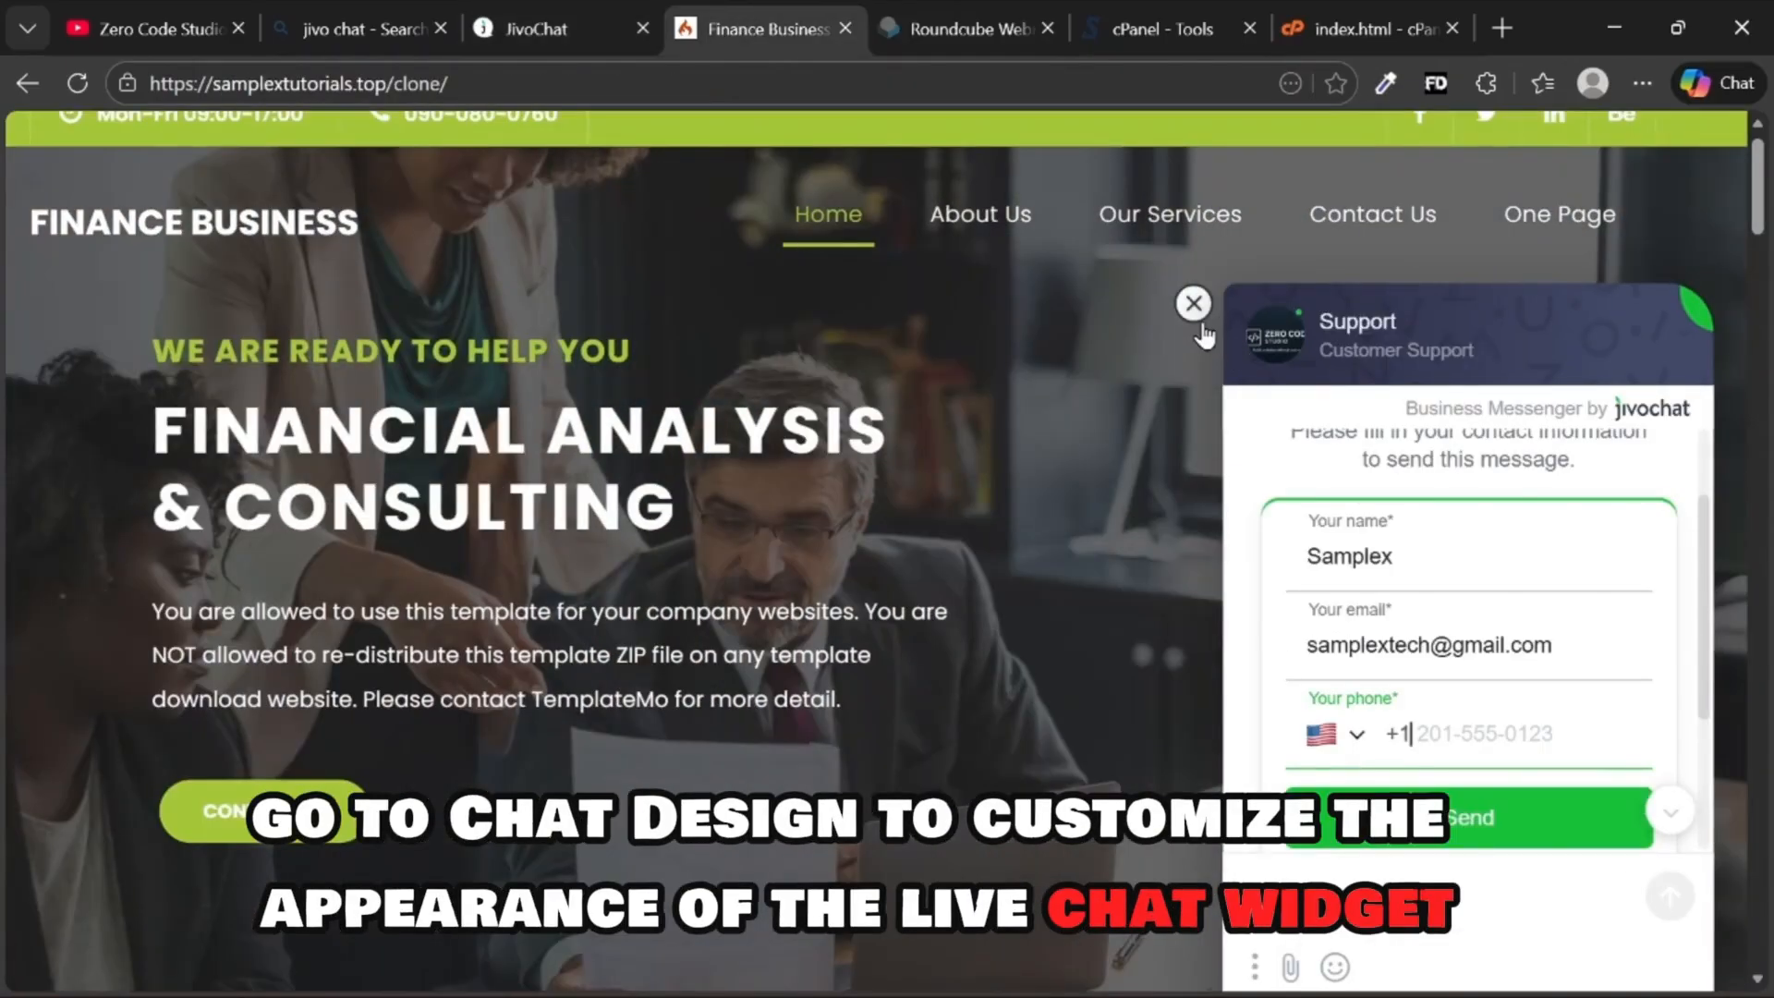
left_click(1198, 310)
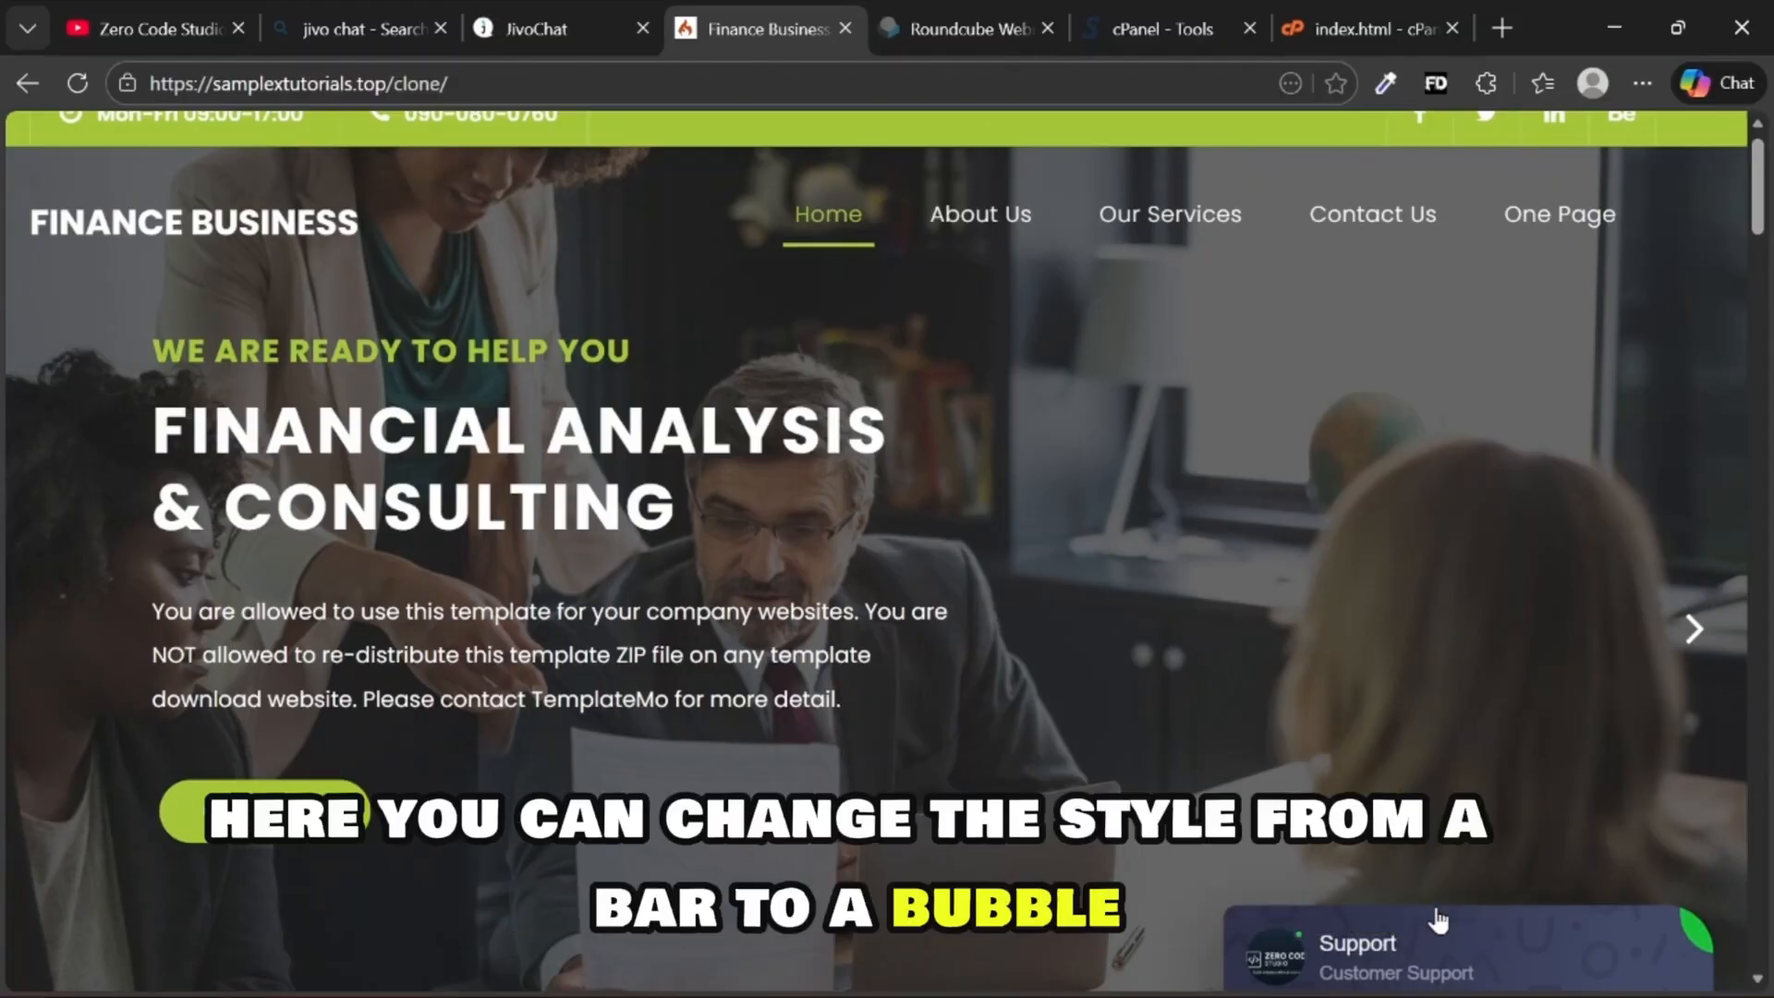
left_click(551, 28)
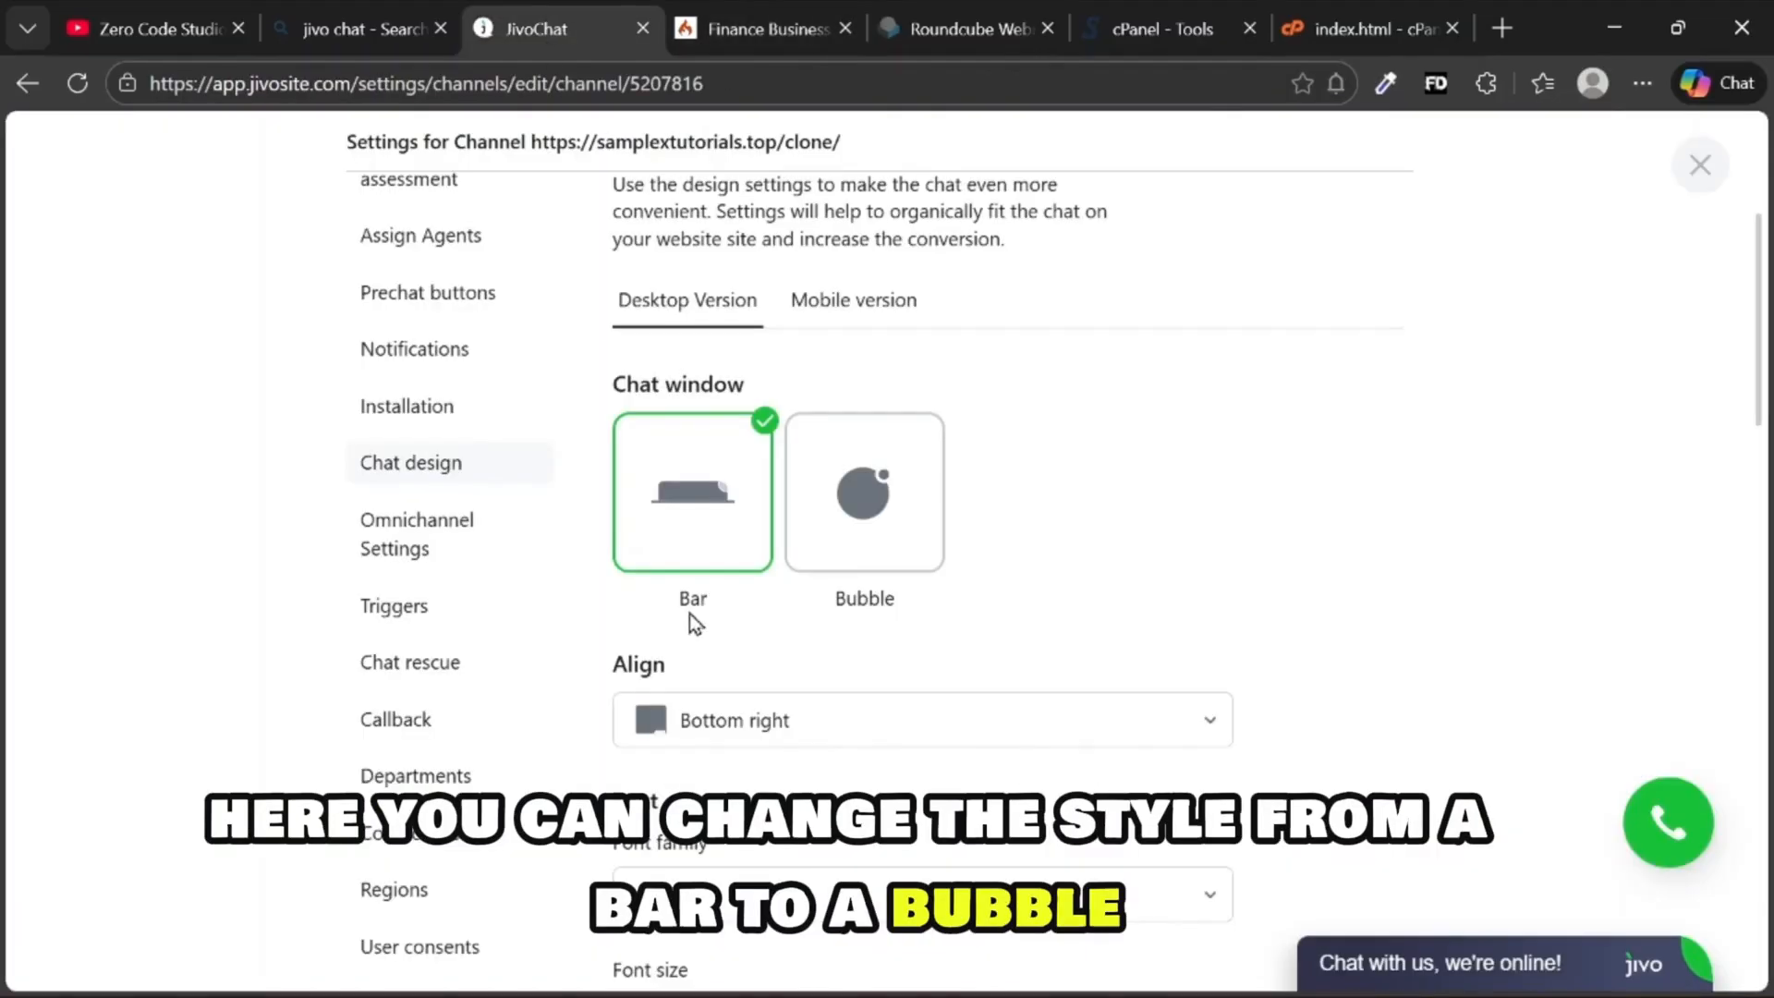
Set the desktop chat window style to Bubble and keep its alignment at Bottom right.
left_click(855, 545)
scroll(1044, 570, "down", 2)
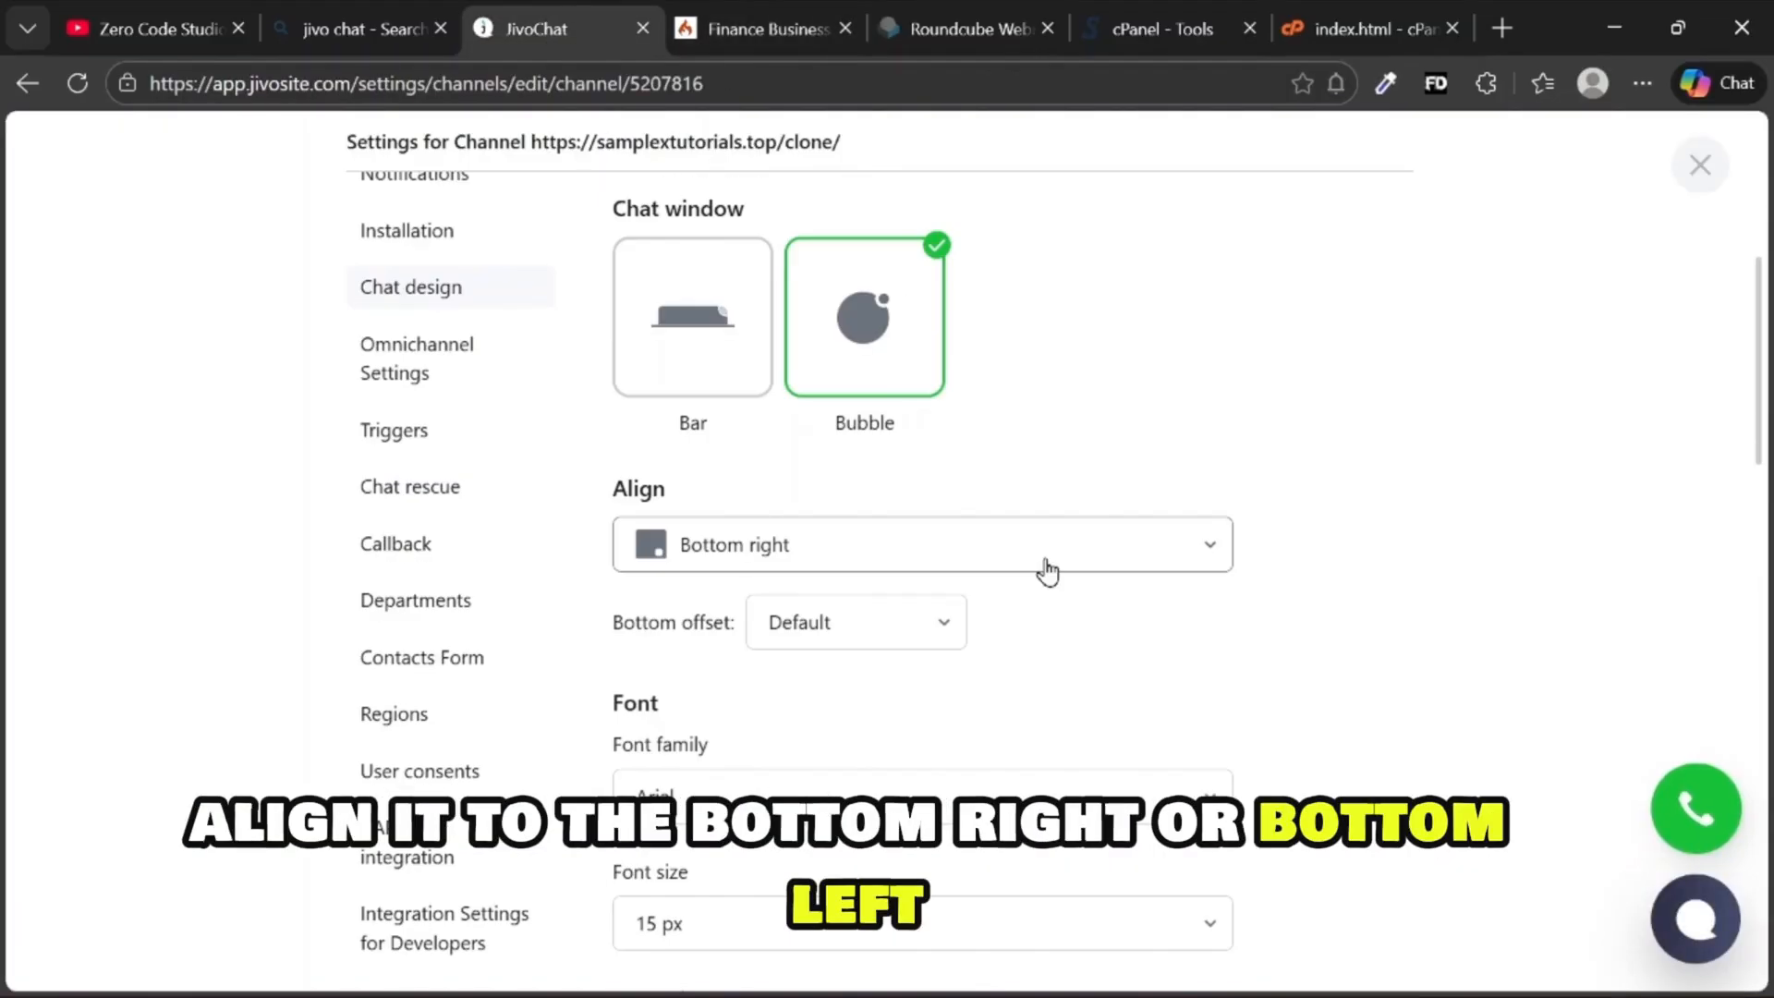
left_click(1045, 566)
left_click(813, 667)
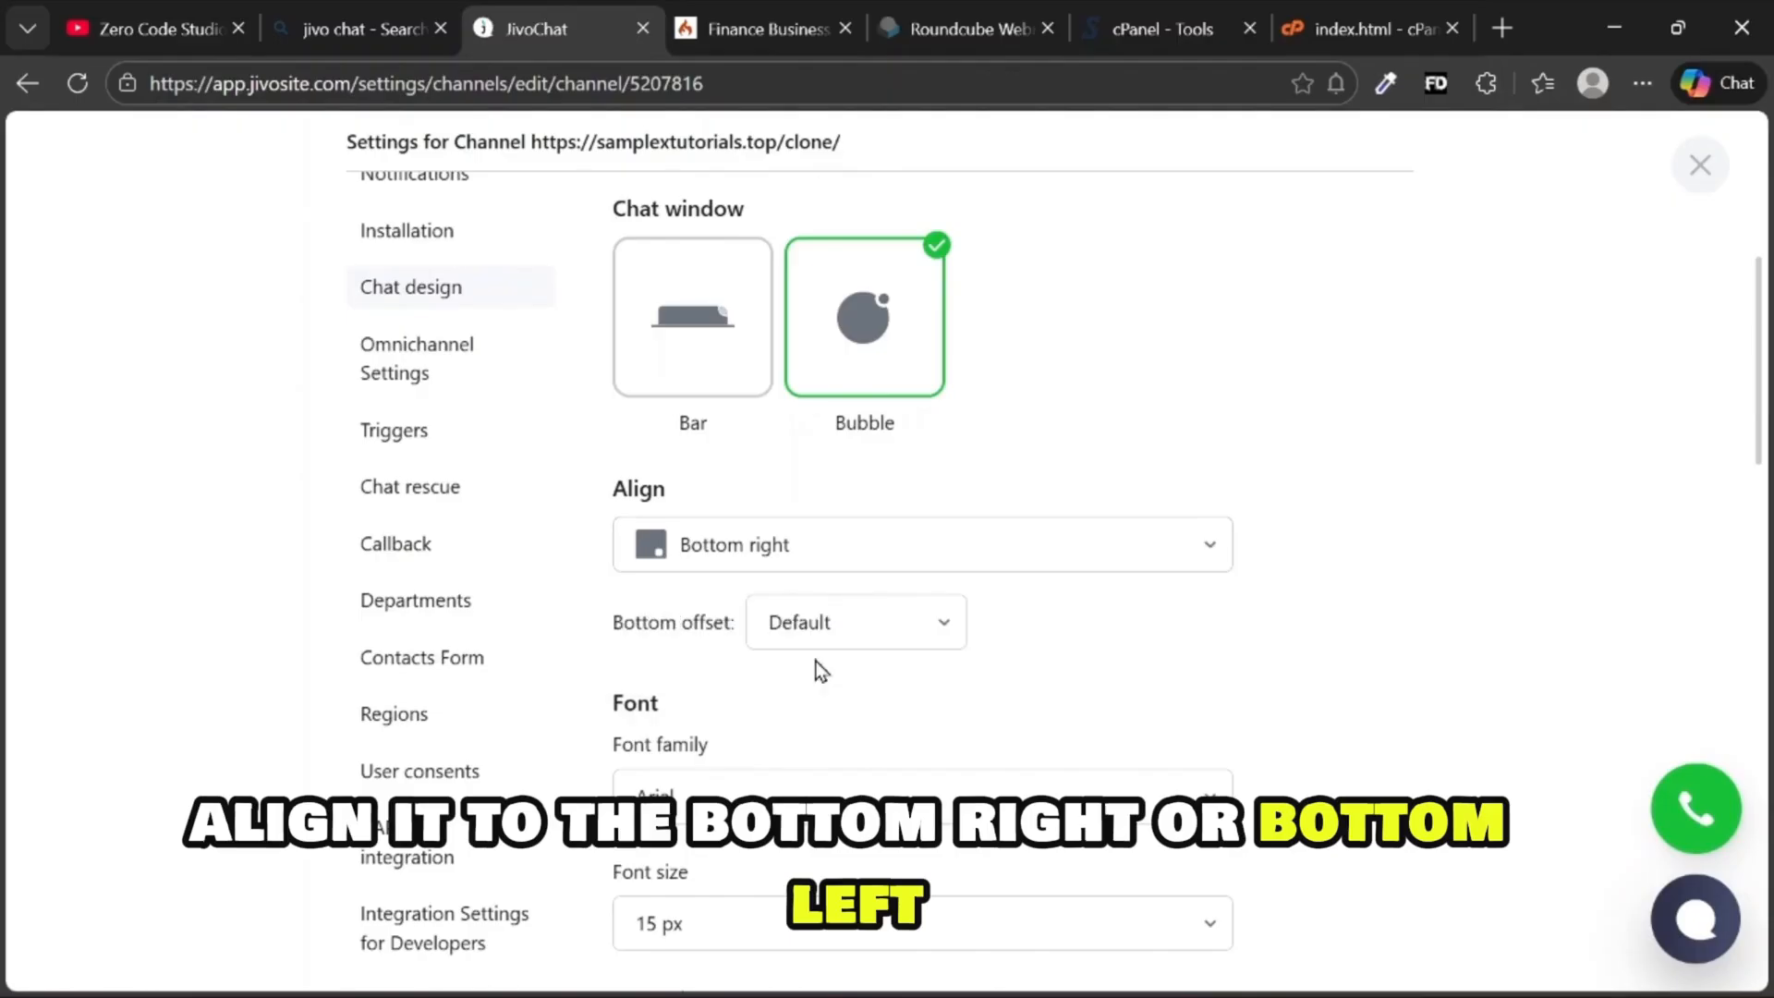
Examine the available font family and font size options for the desktop chat.
scroll(924, 573, "down", 3)
left_click(1085, 491)
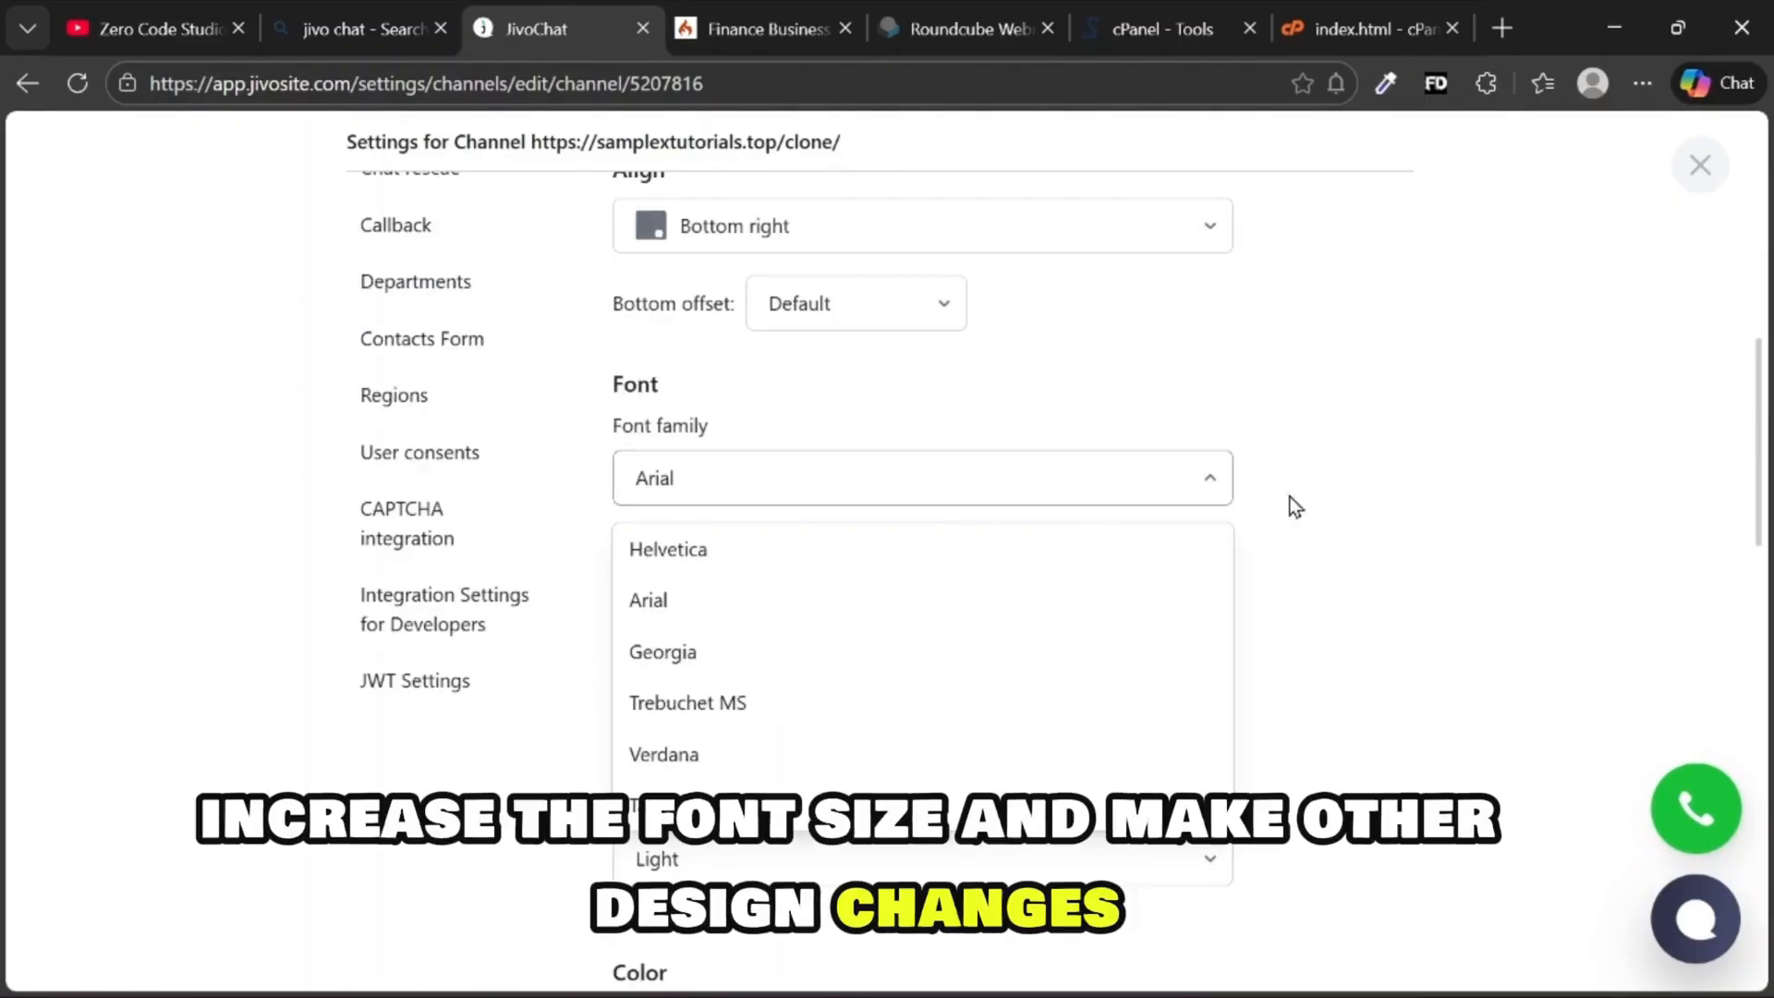
left_click(1291, 506)
left_click(1210, 632)
left_click(1300, 613)
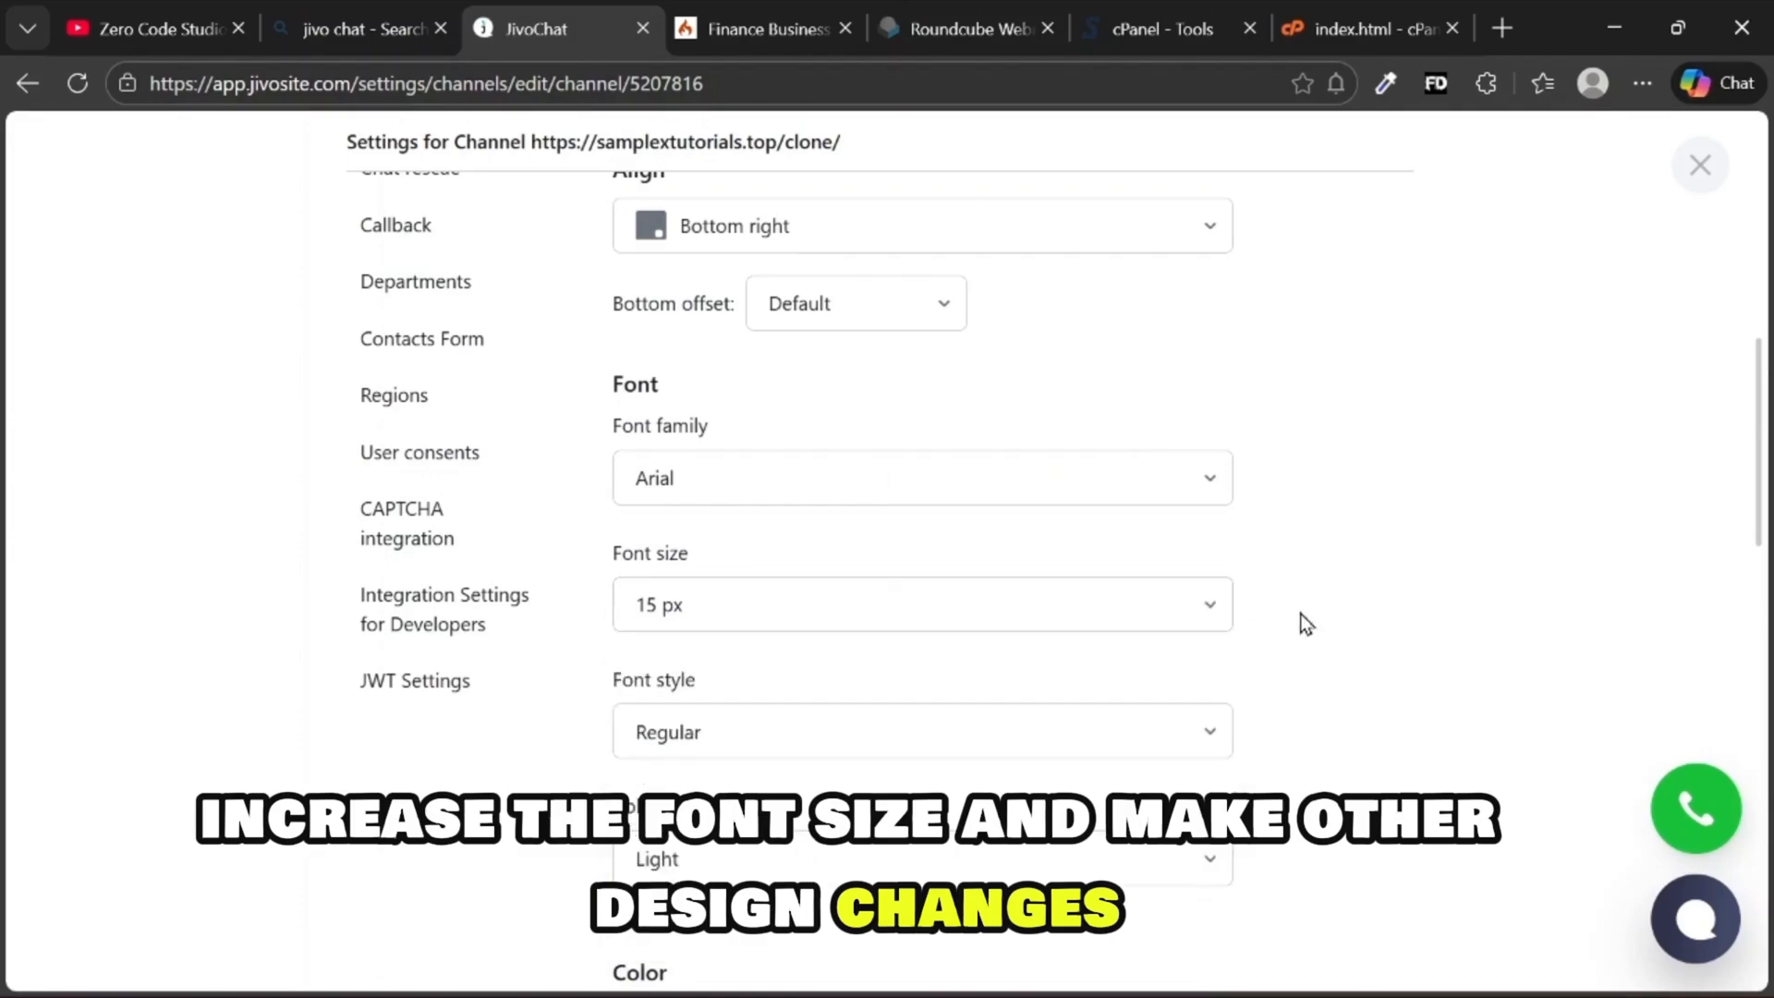
Apply a green gradient to the desktop chat window and set the client messages color to blue.
scroll(1299, 614, "down", 3)
scroll(1299, 613, "down", 4)
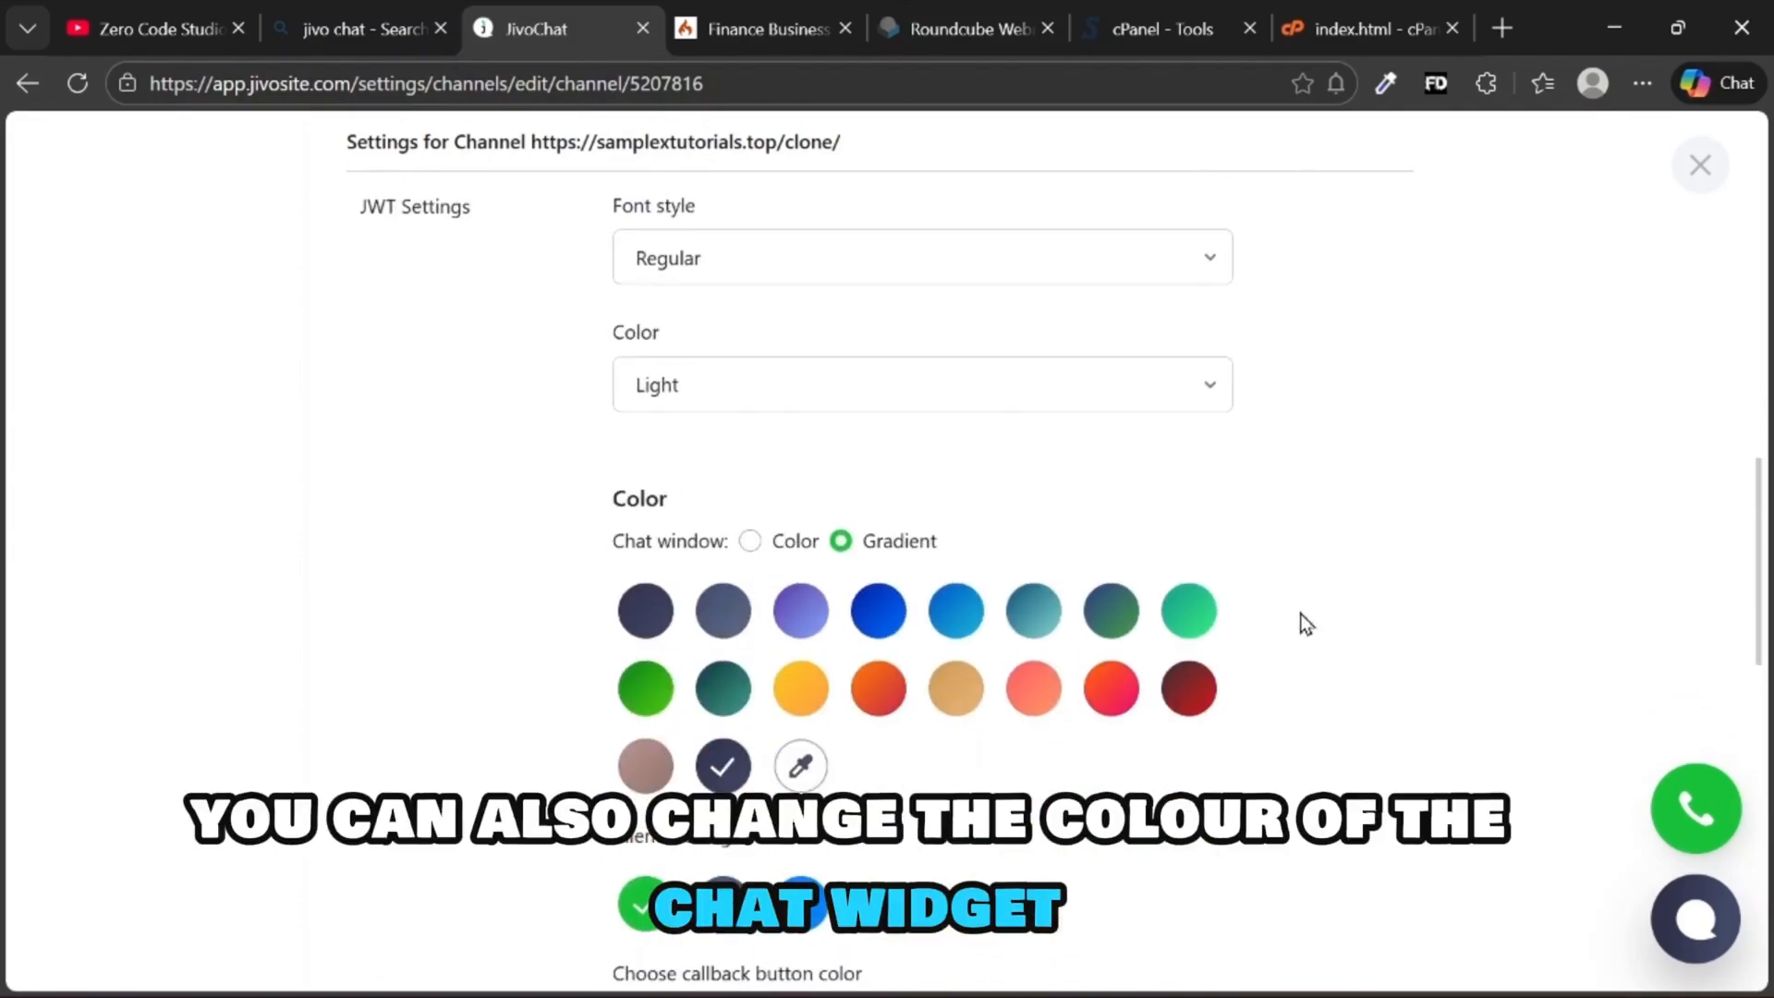
left_click(646, 562)
scroll(784, 685, "down", 1)
left_click(783, 684)
scroll(896, 739, "down", 8)
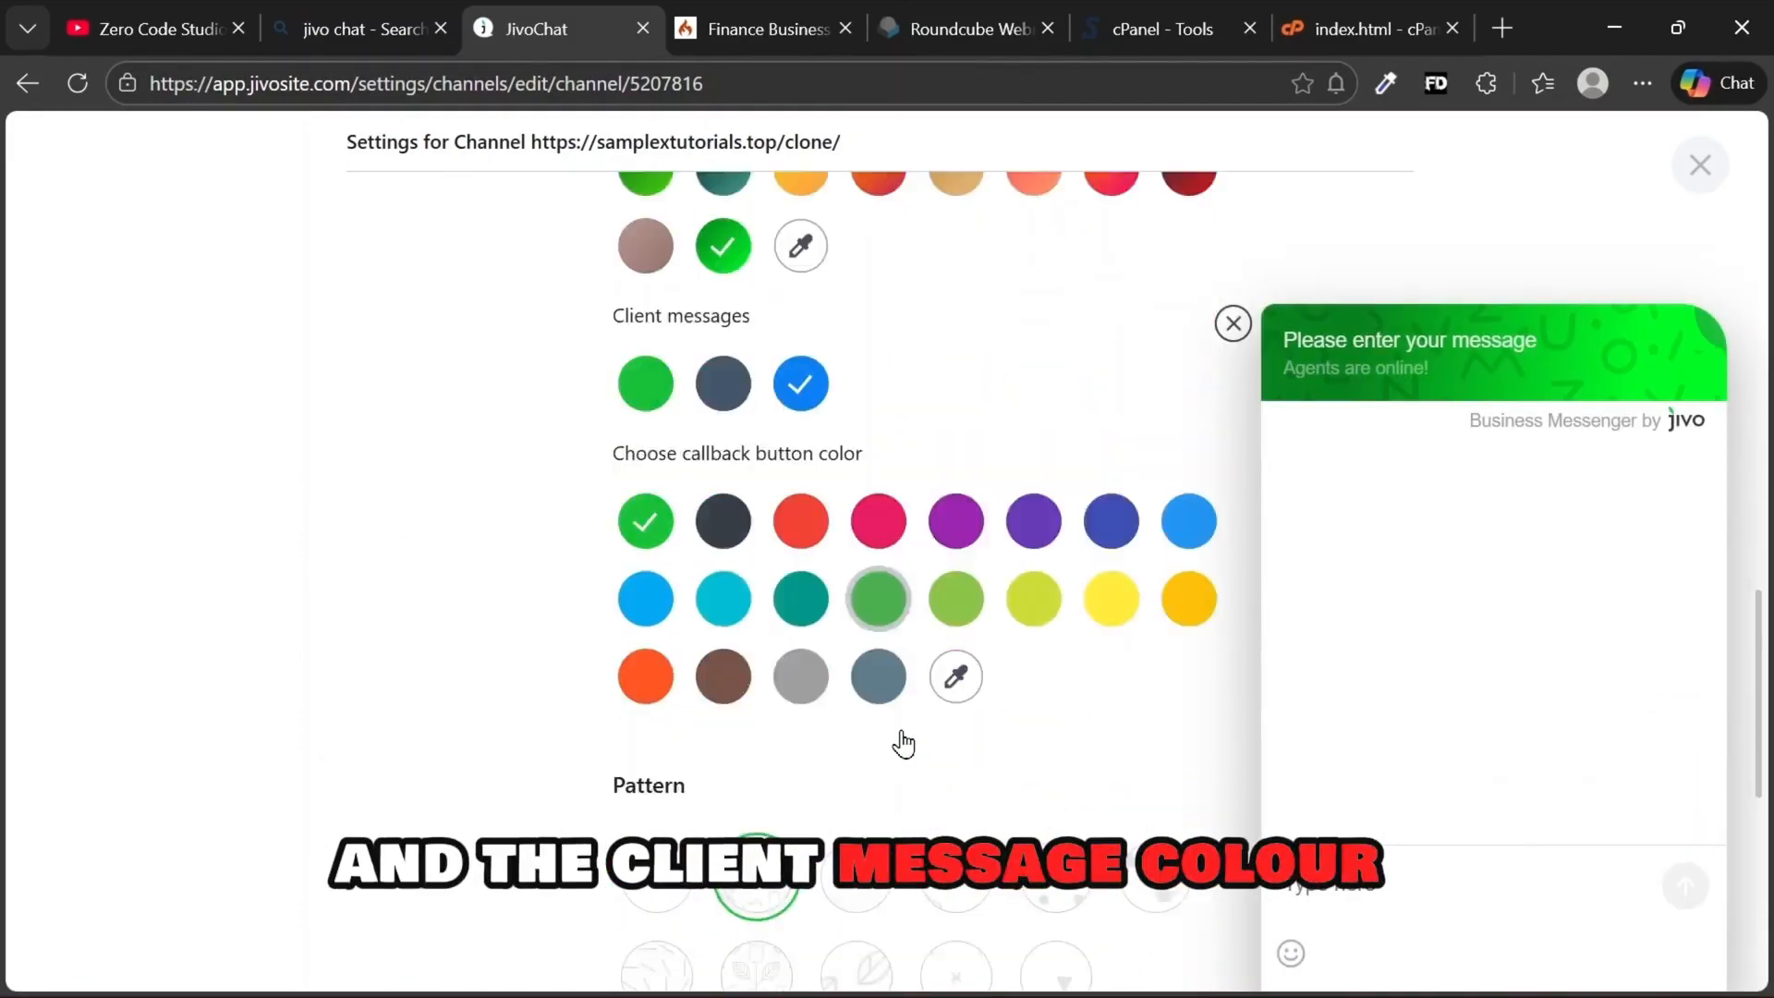
Save the desktop chat design settings and check the widget's appearance on the Finance Business website.
left_click(987, 849)
scroll(987, 849, "down", 1)
left_click(986, 849)
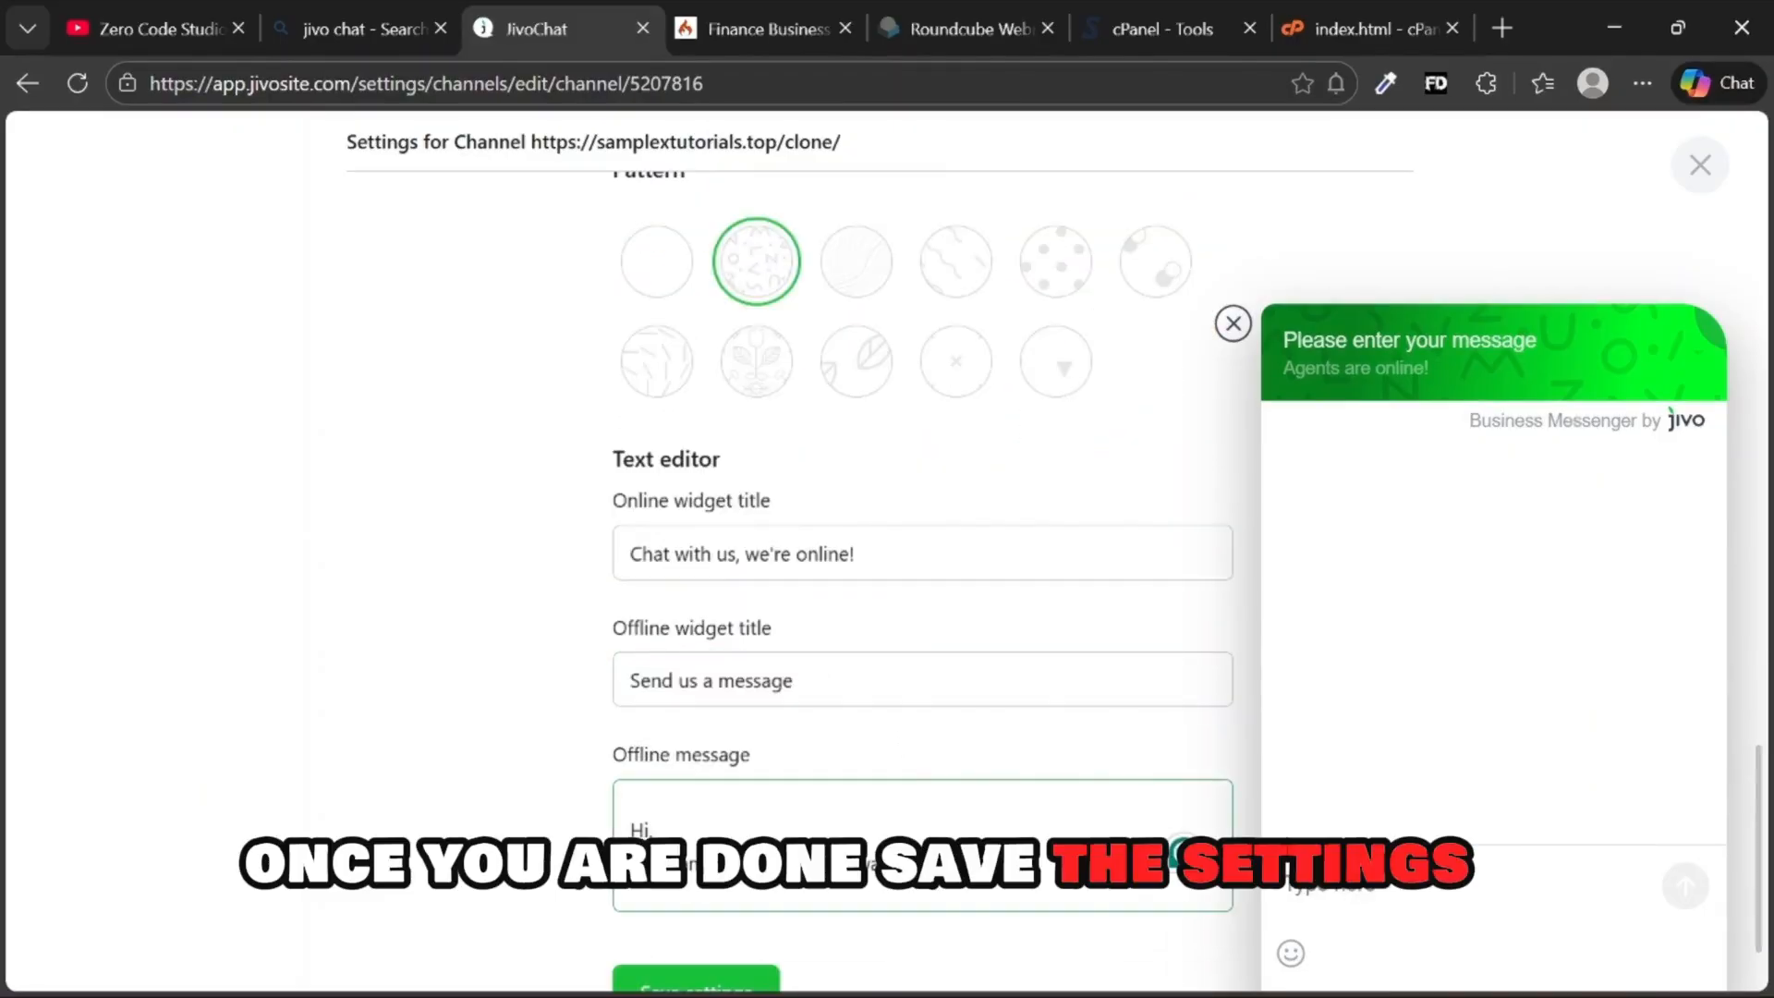
scroll(838, 933, "down", 1)
left_click(737, 915)
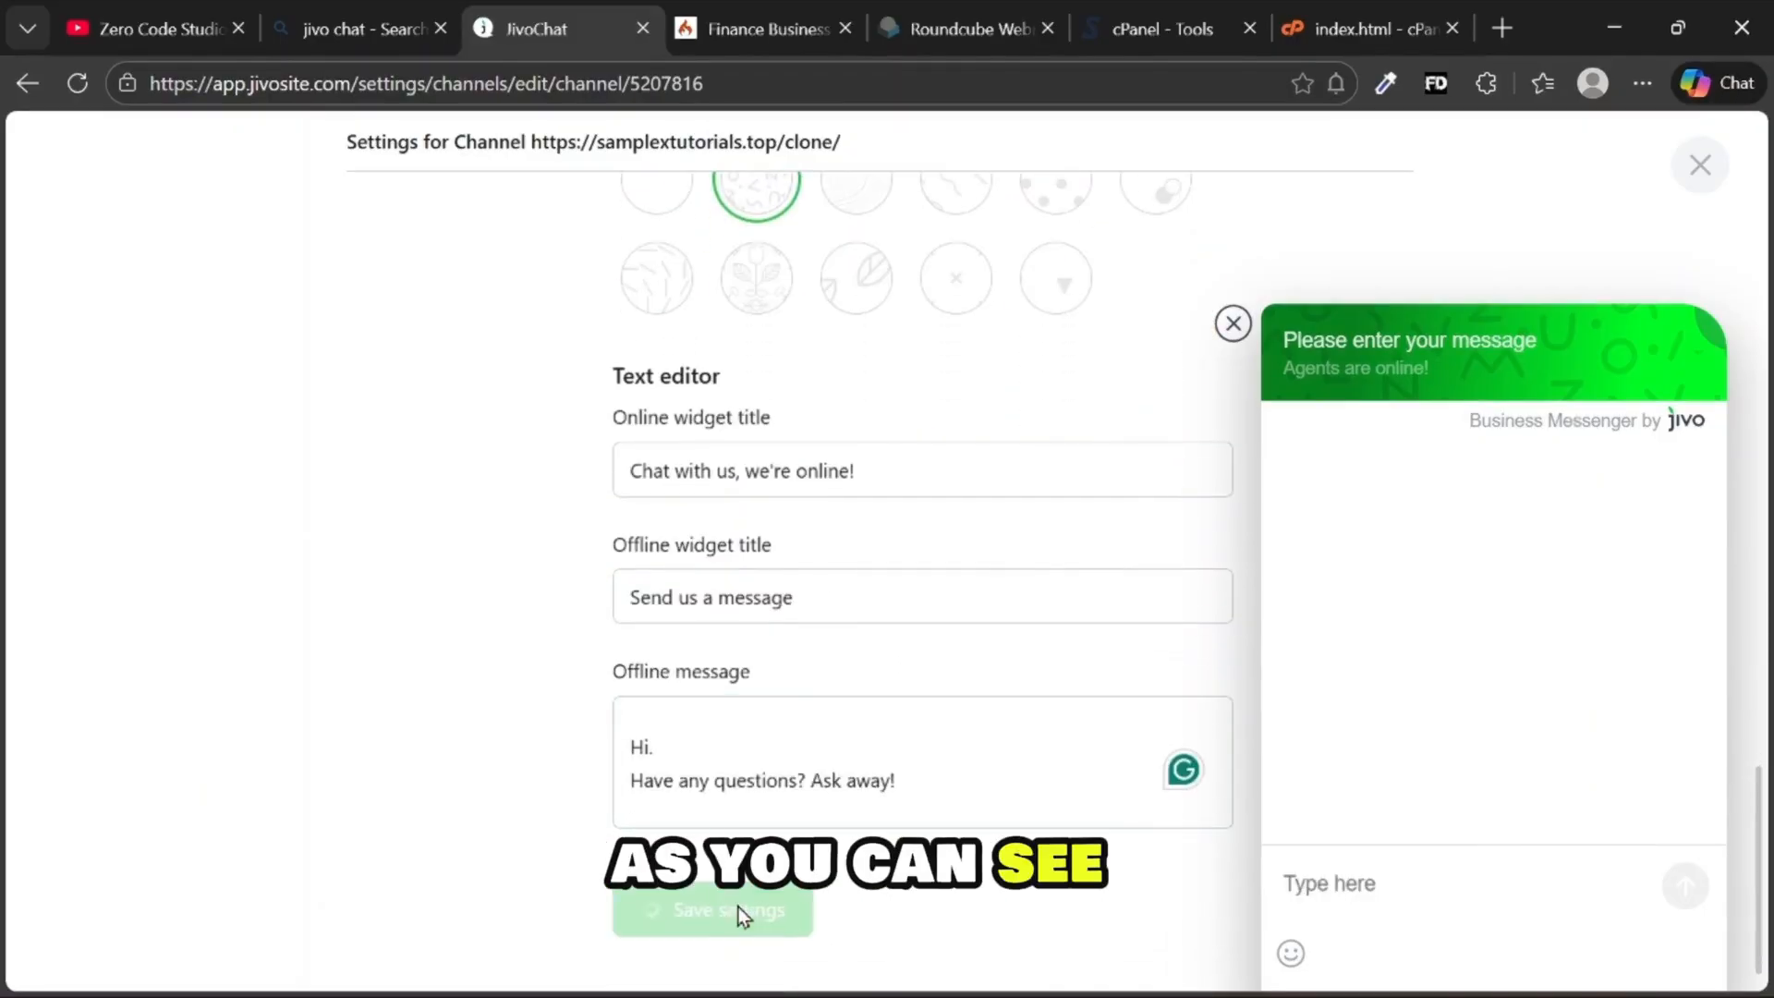
left_click(774, 37)
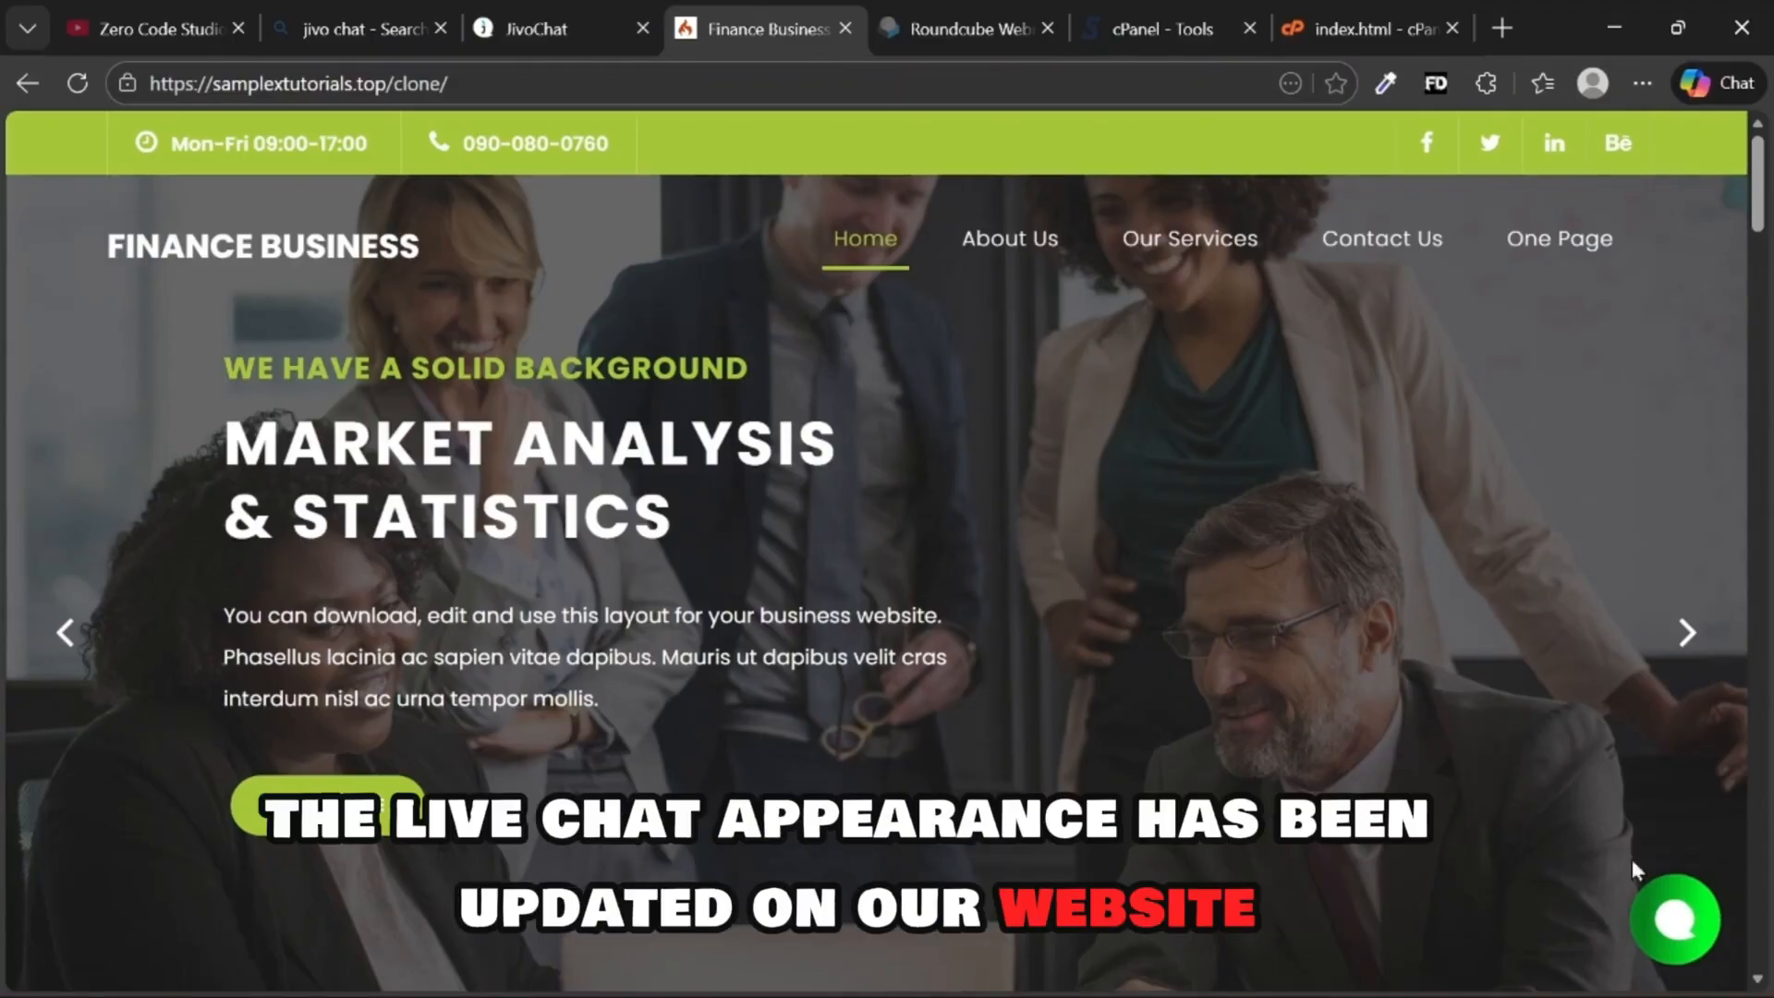
Return to JivoChat, open the mobile version of the chat design and align the widget to the left.
left_click(543, 28)
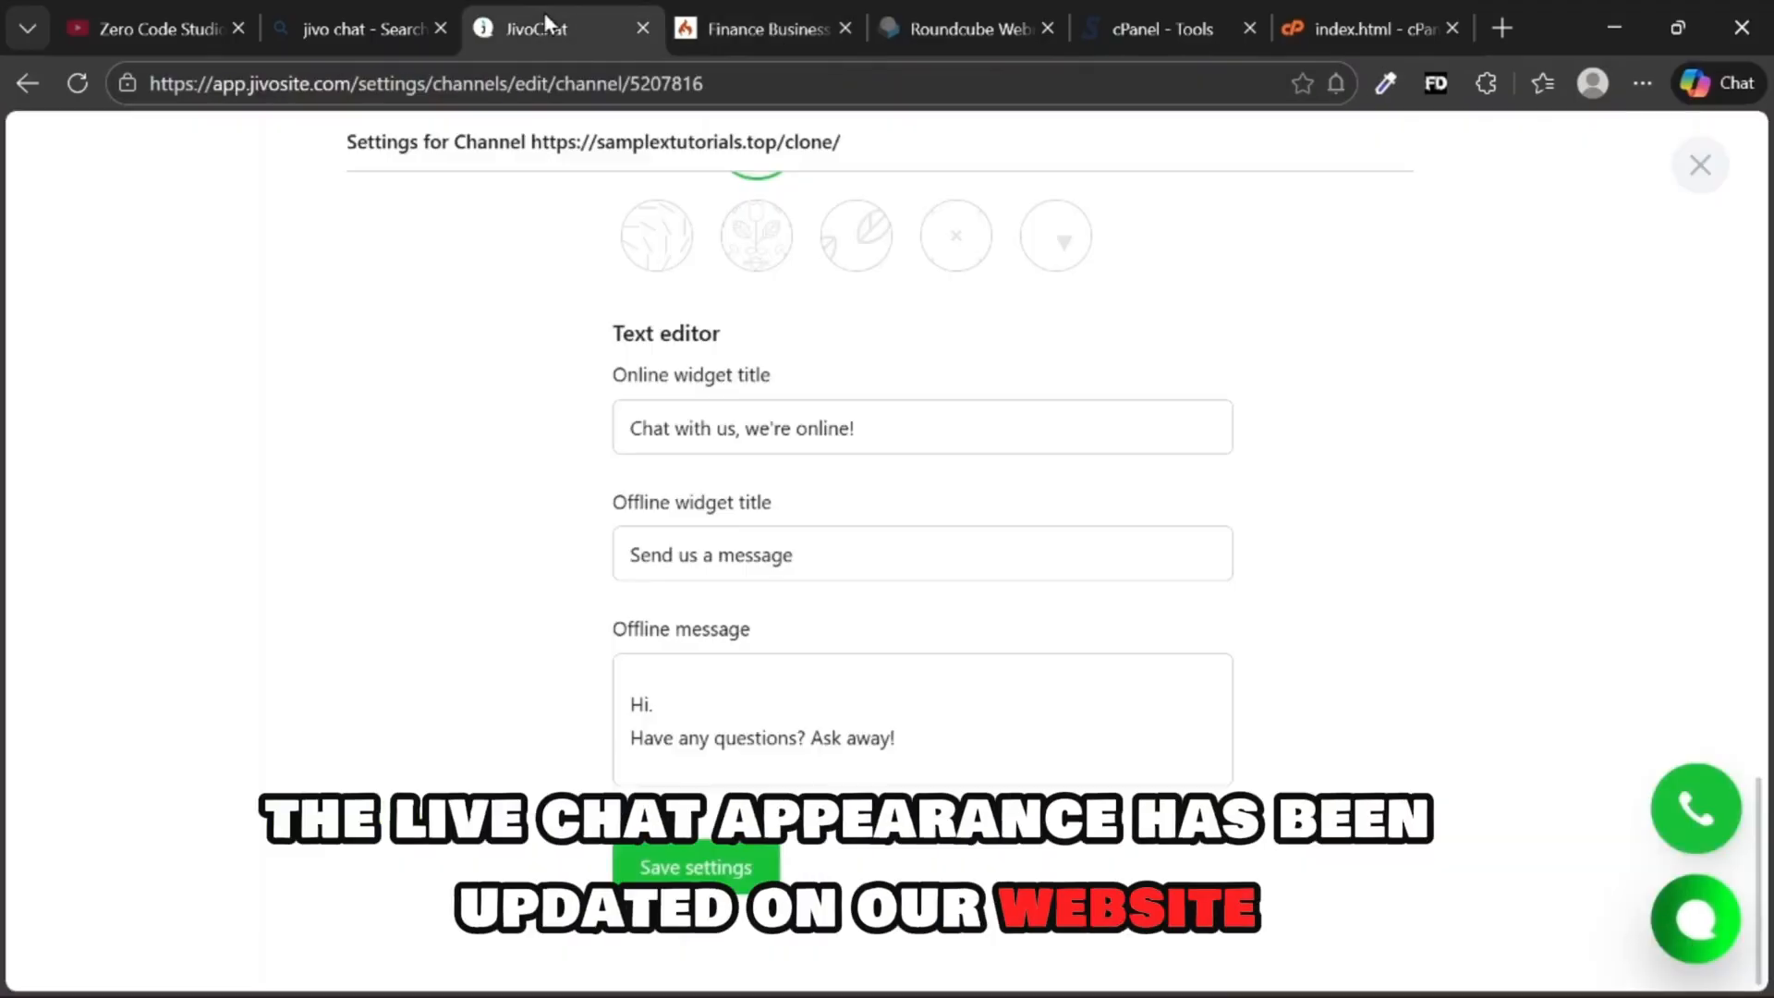
scroll(914, 600, "up", 15)
scroll(887, 568, "up", 4)
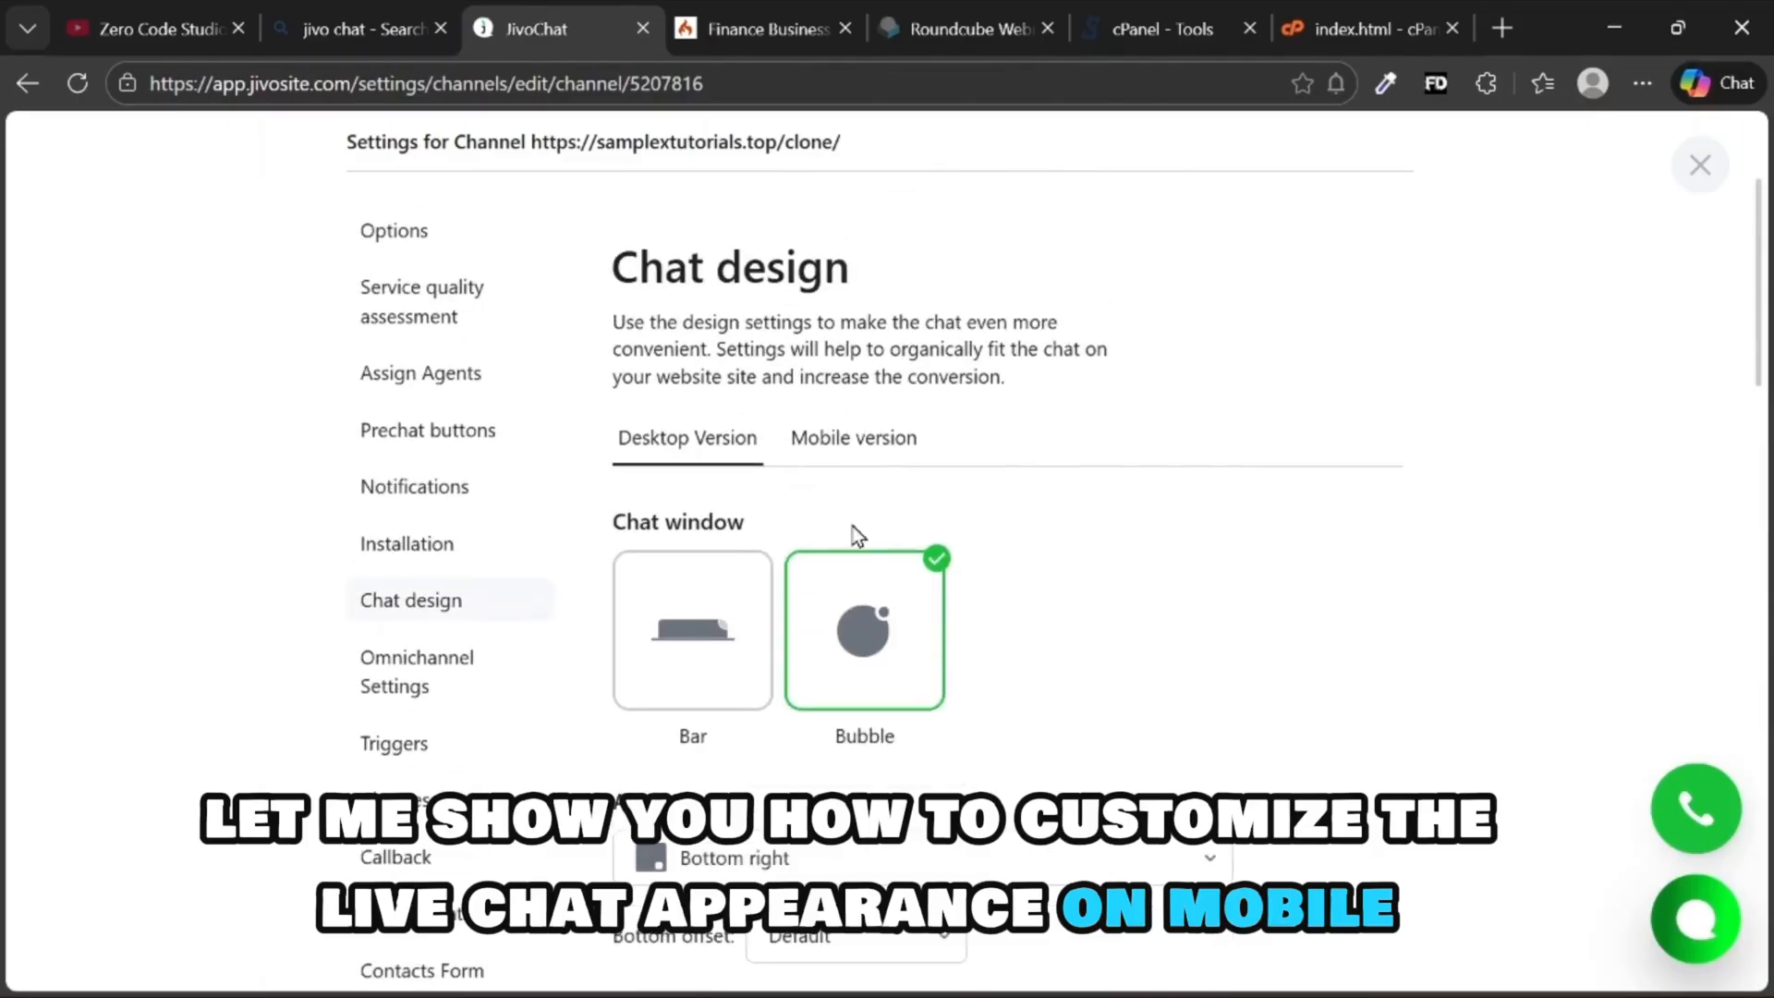
left_click(850, 453)
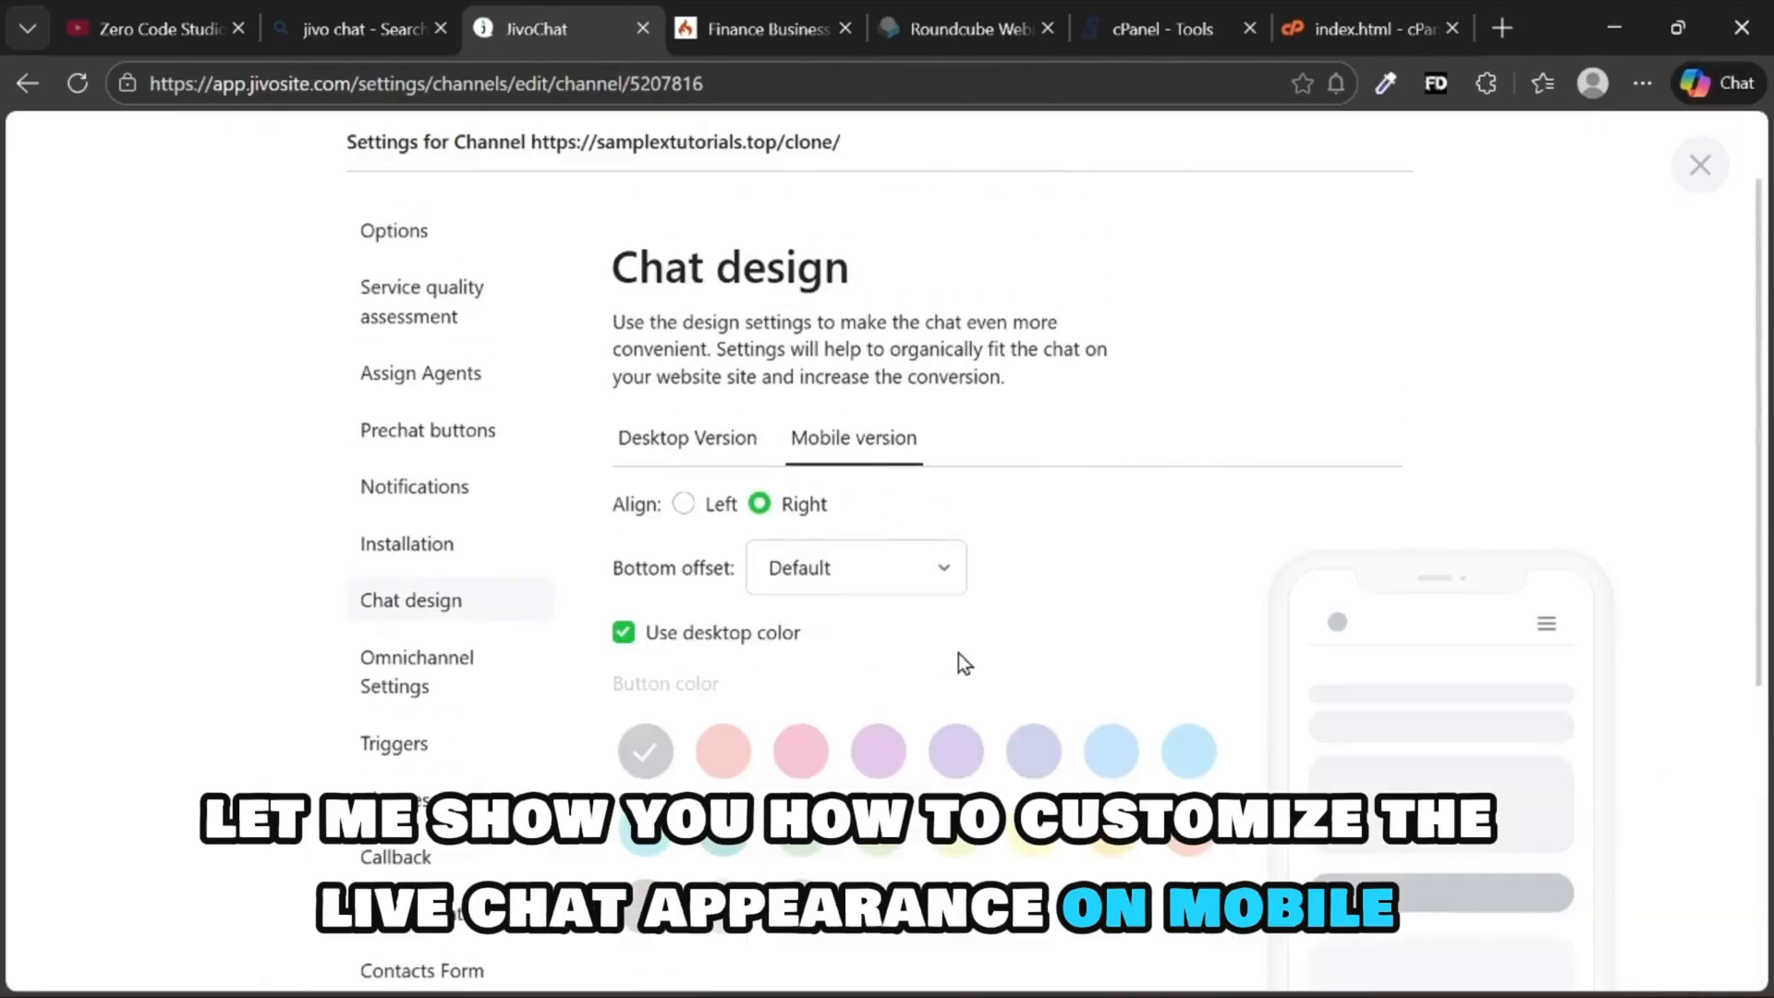
scroll(959, 654, "down", 5)
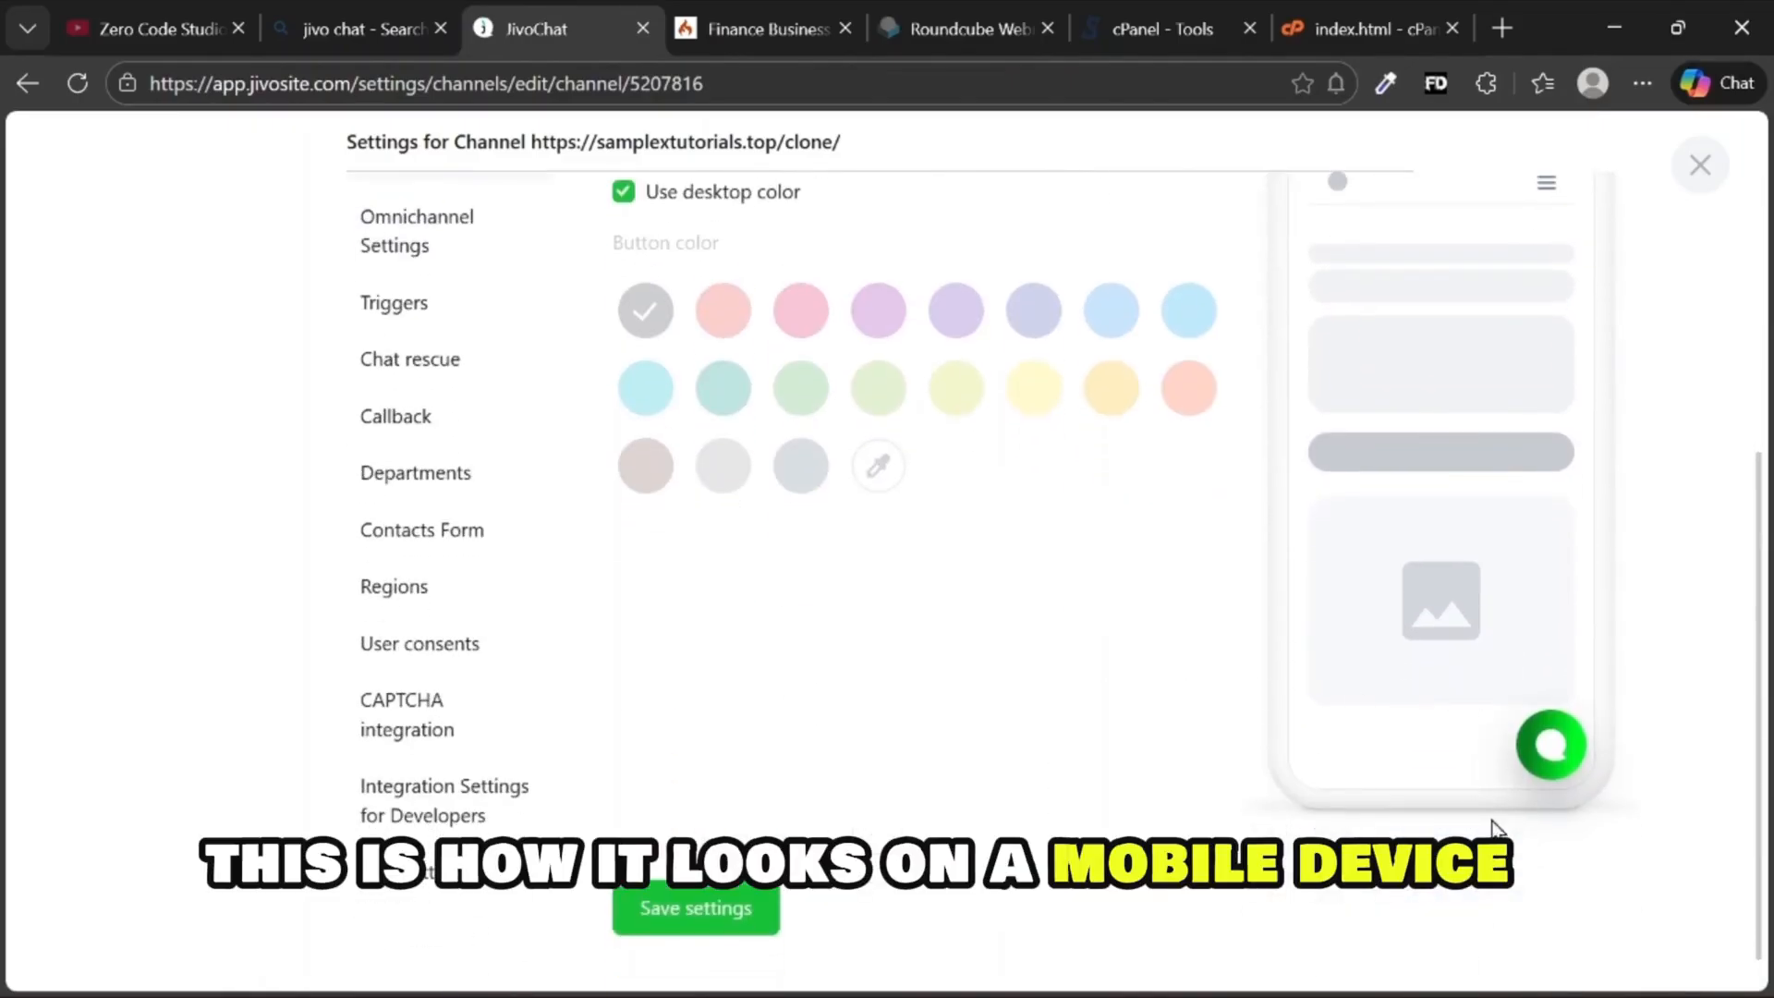
scroll(878, 507, "up", 5)
left_click(689, 506)
scroll(1050, 646, "down", 5)
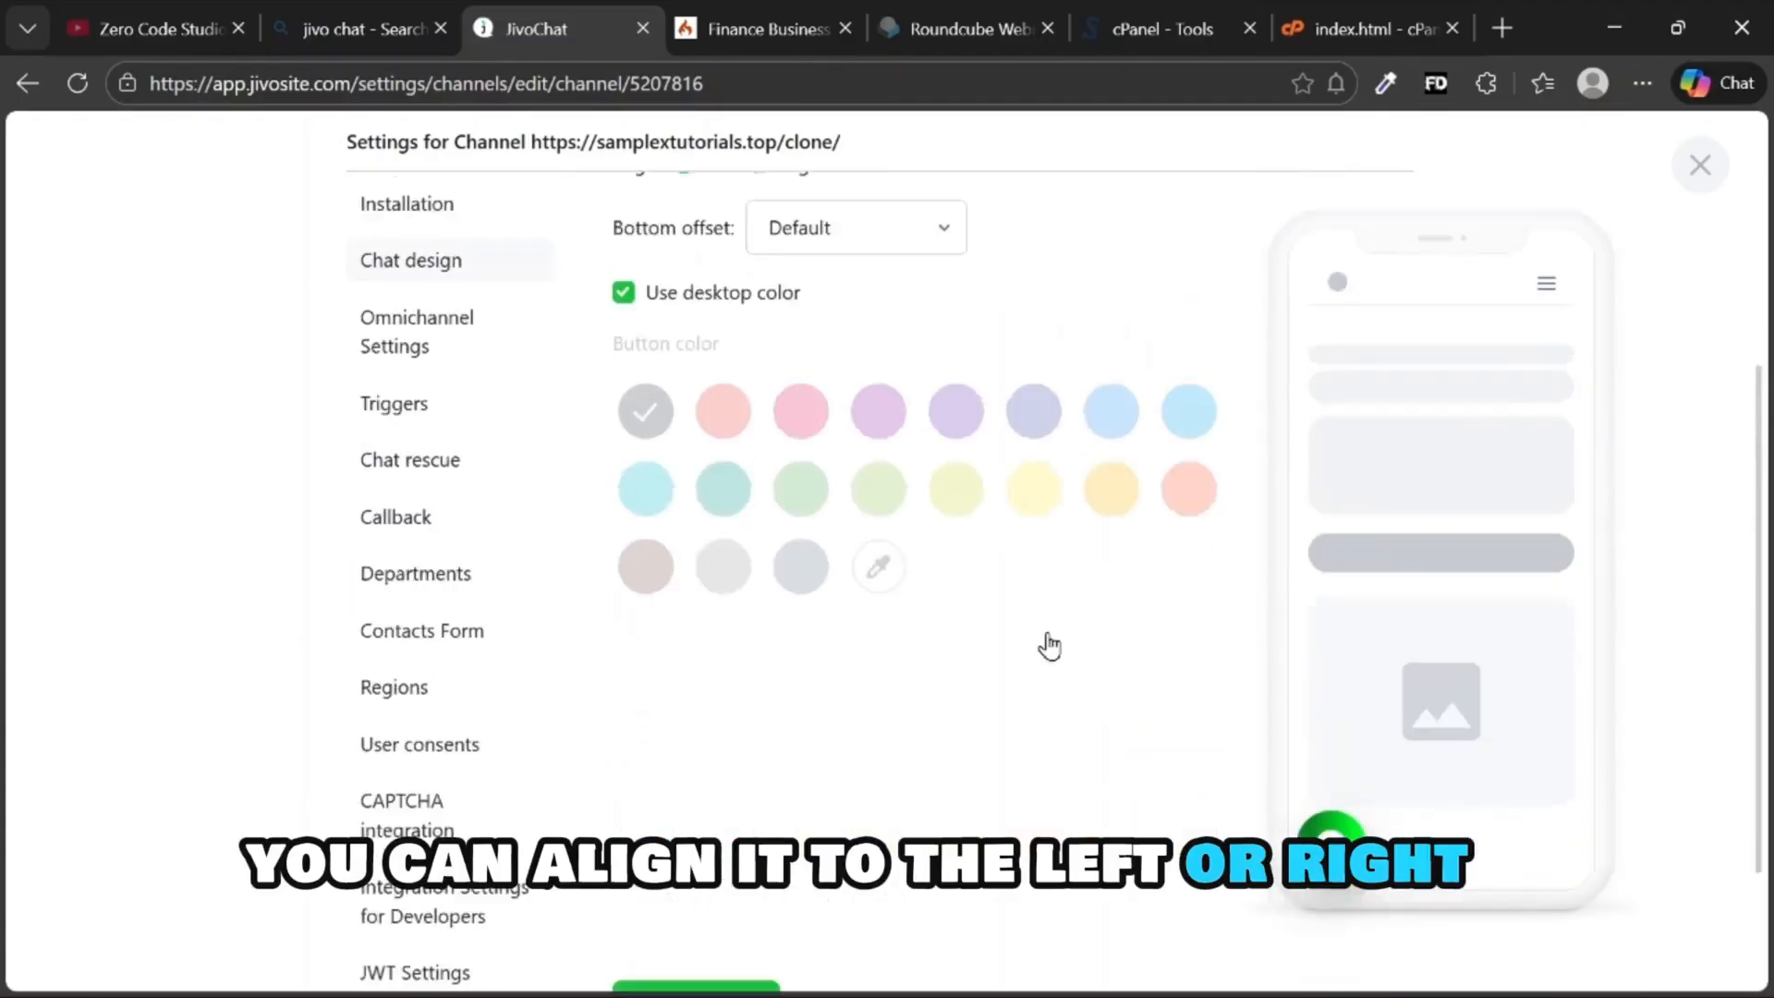
Try custom green and amber button colors for the mobile widget, then restore "Use desktop color".
scroll(1050, 575, "up", 5)
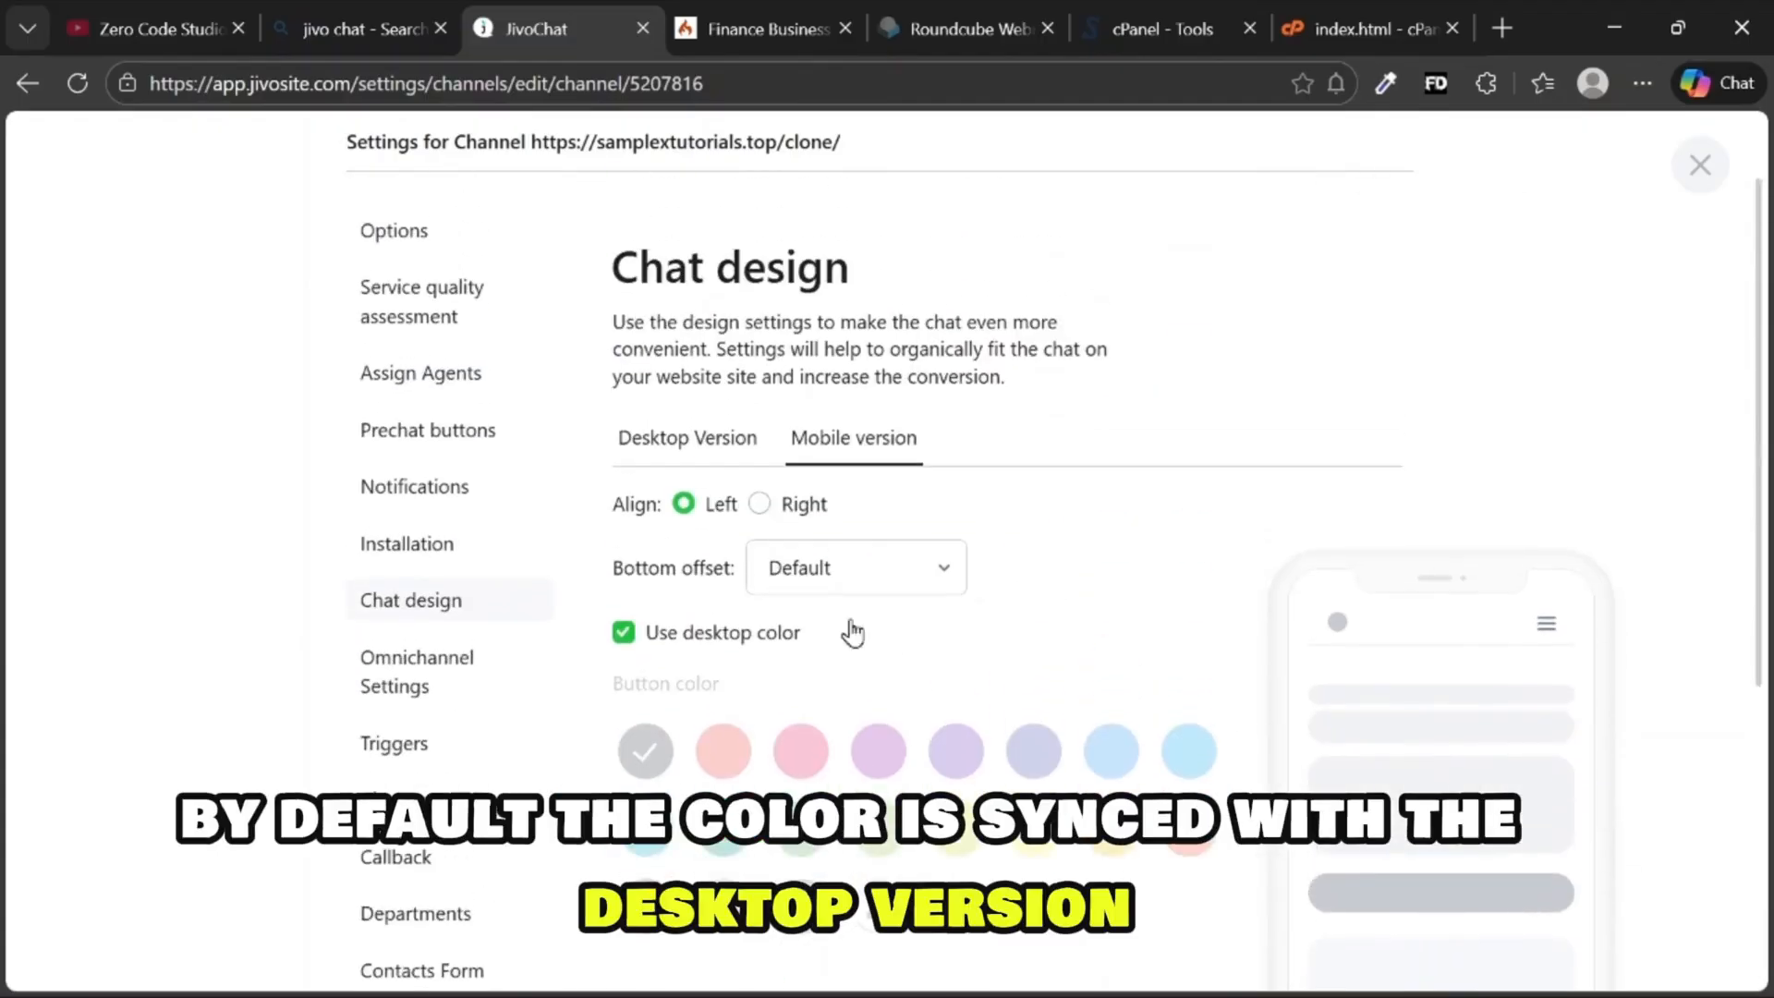
left_click(624, 633)
scroll(713, 596, "down", 3)
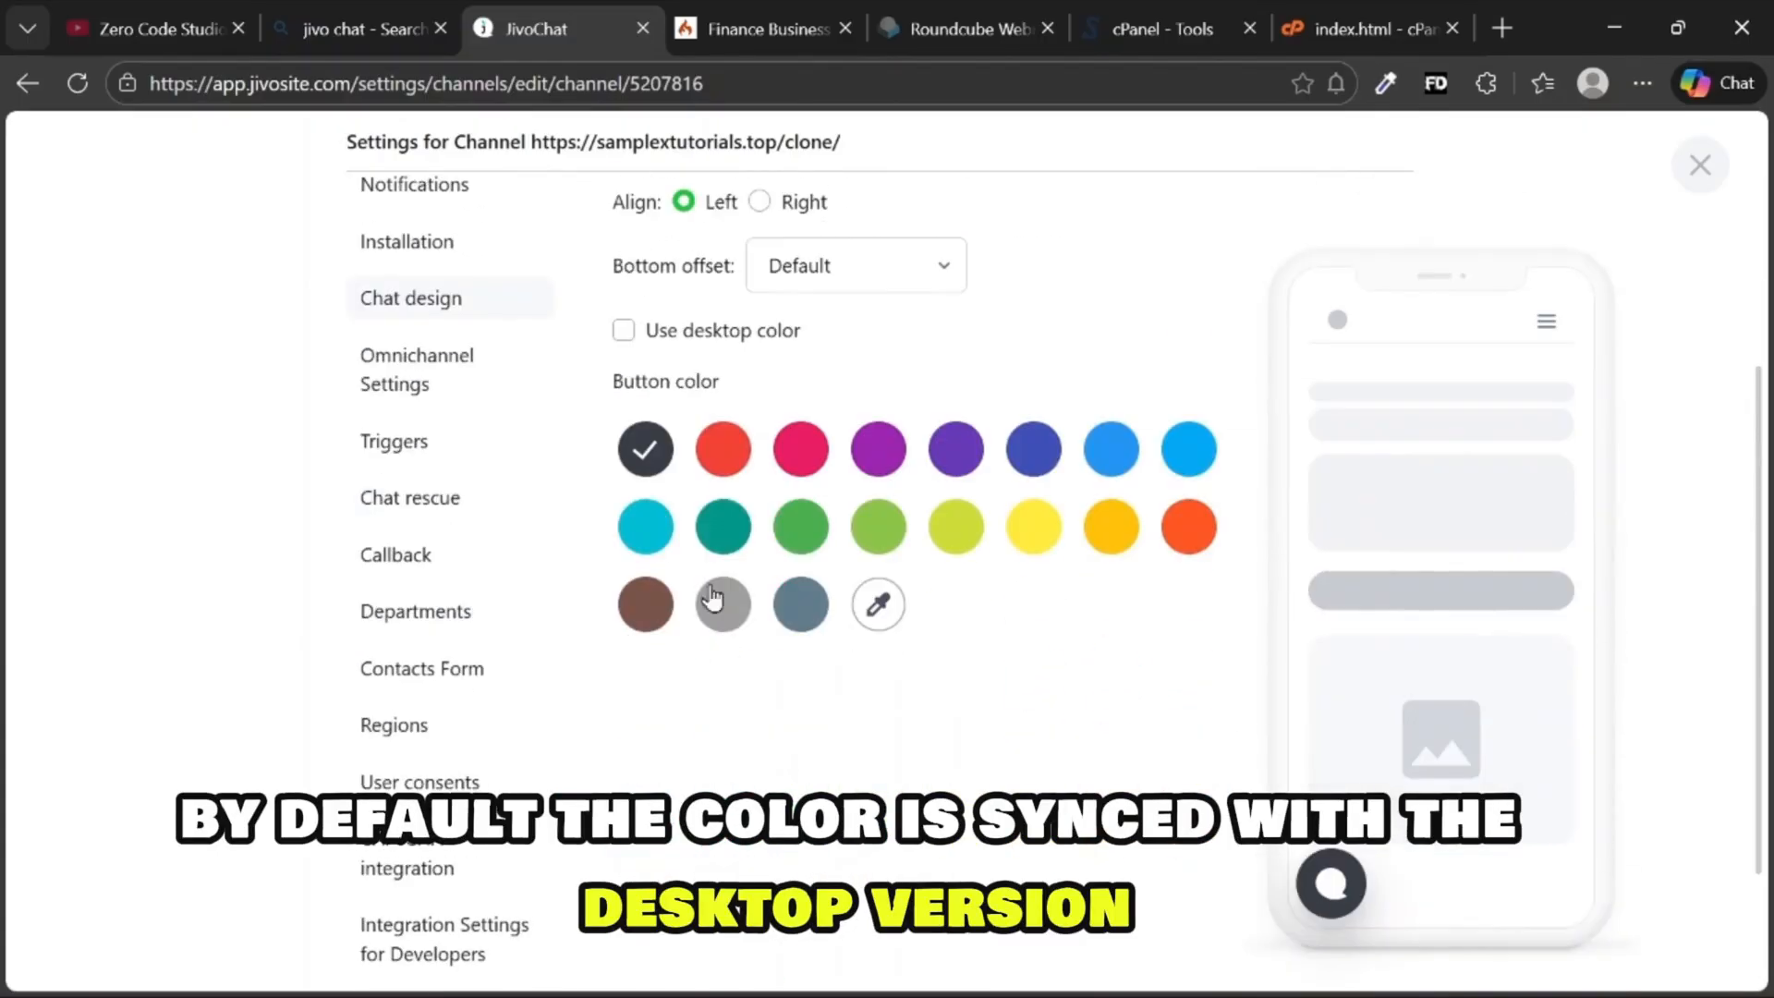
left_click(802, 535)
left_click(1108, 533)
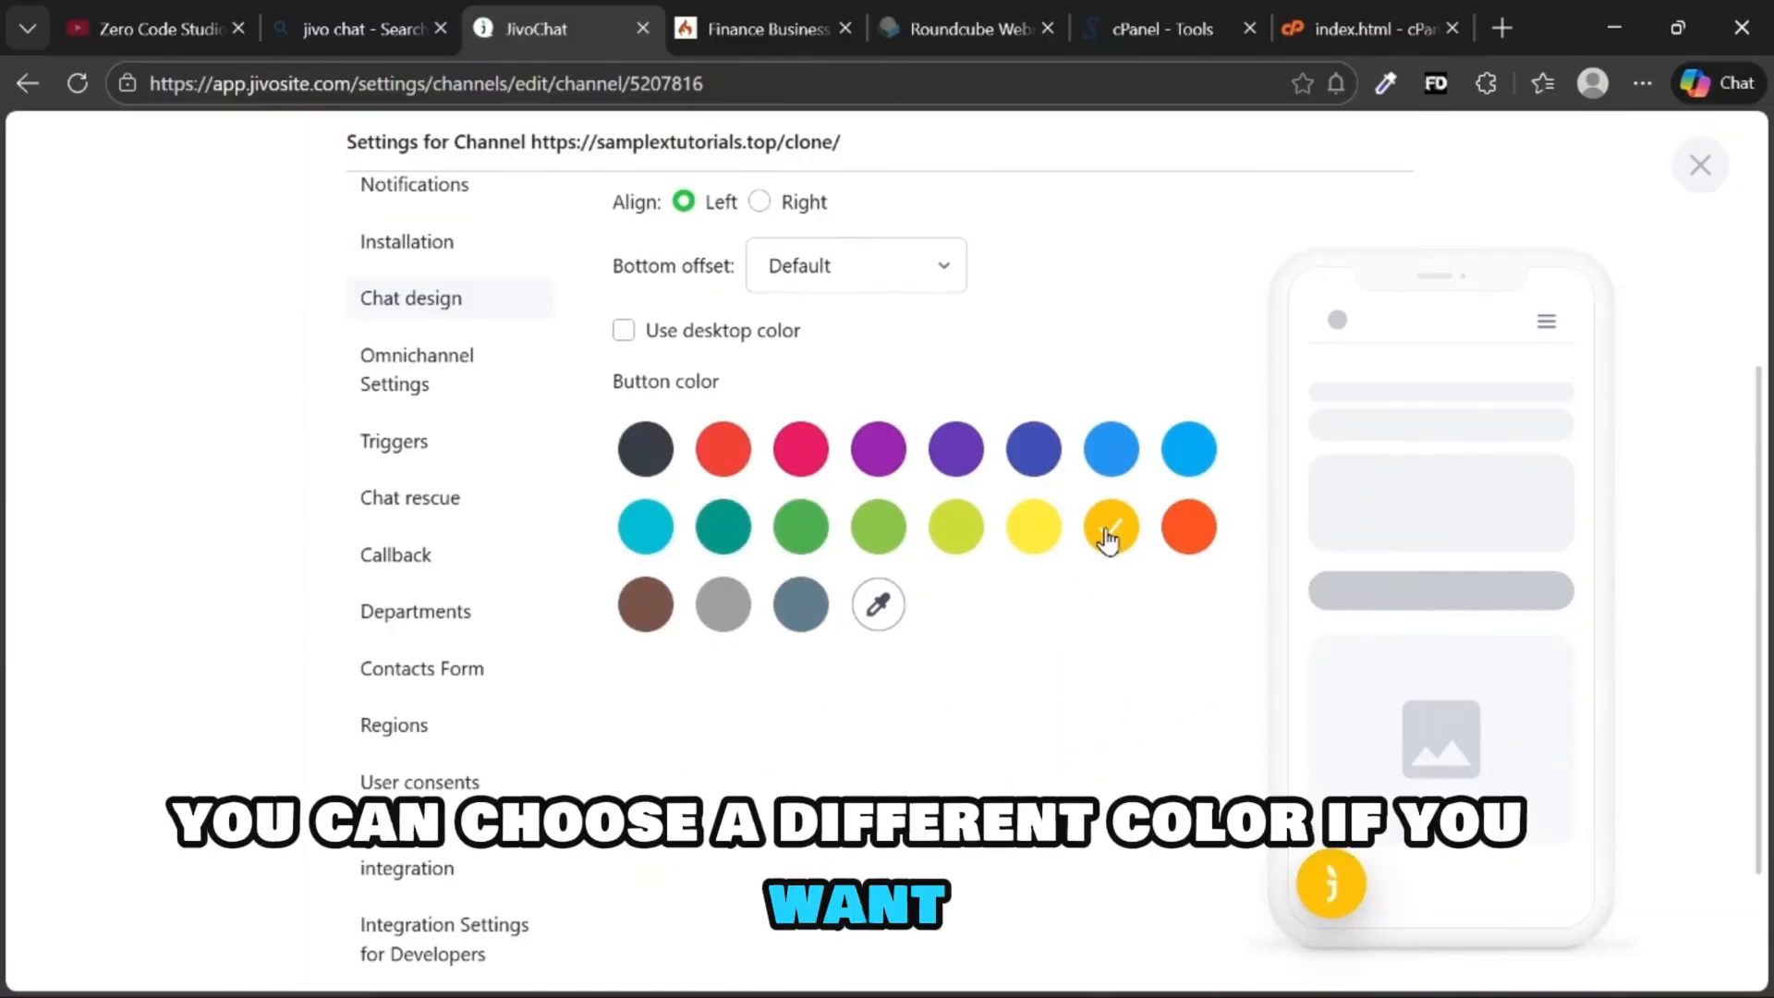
scroll(813, 462, "up", 1)
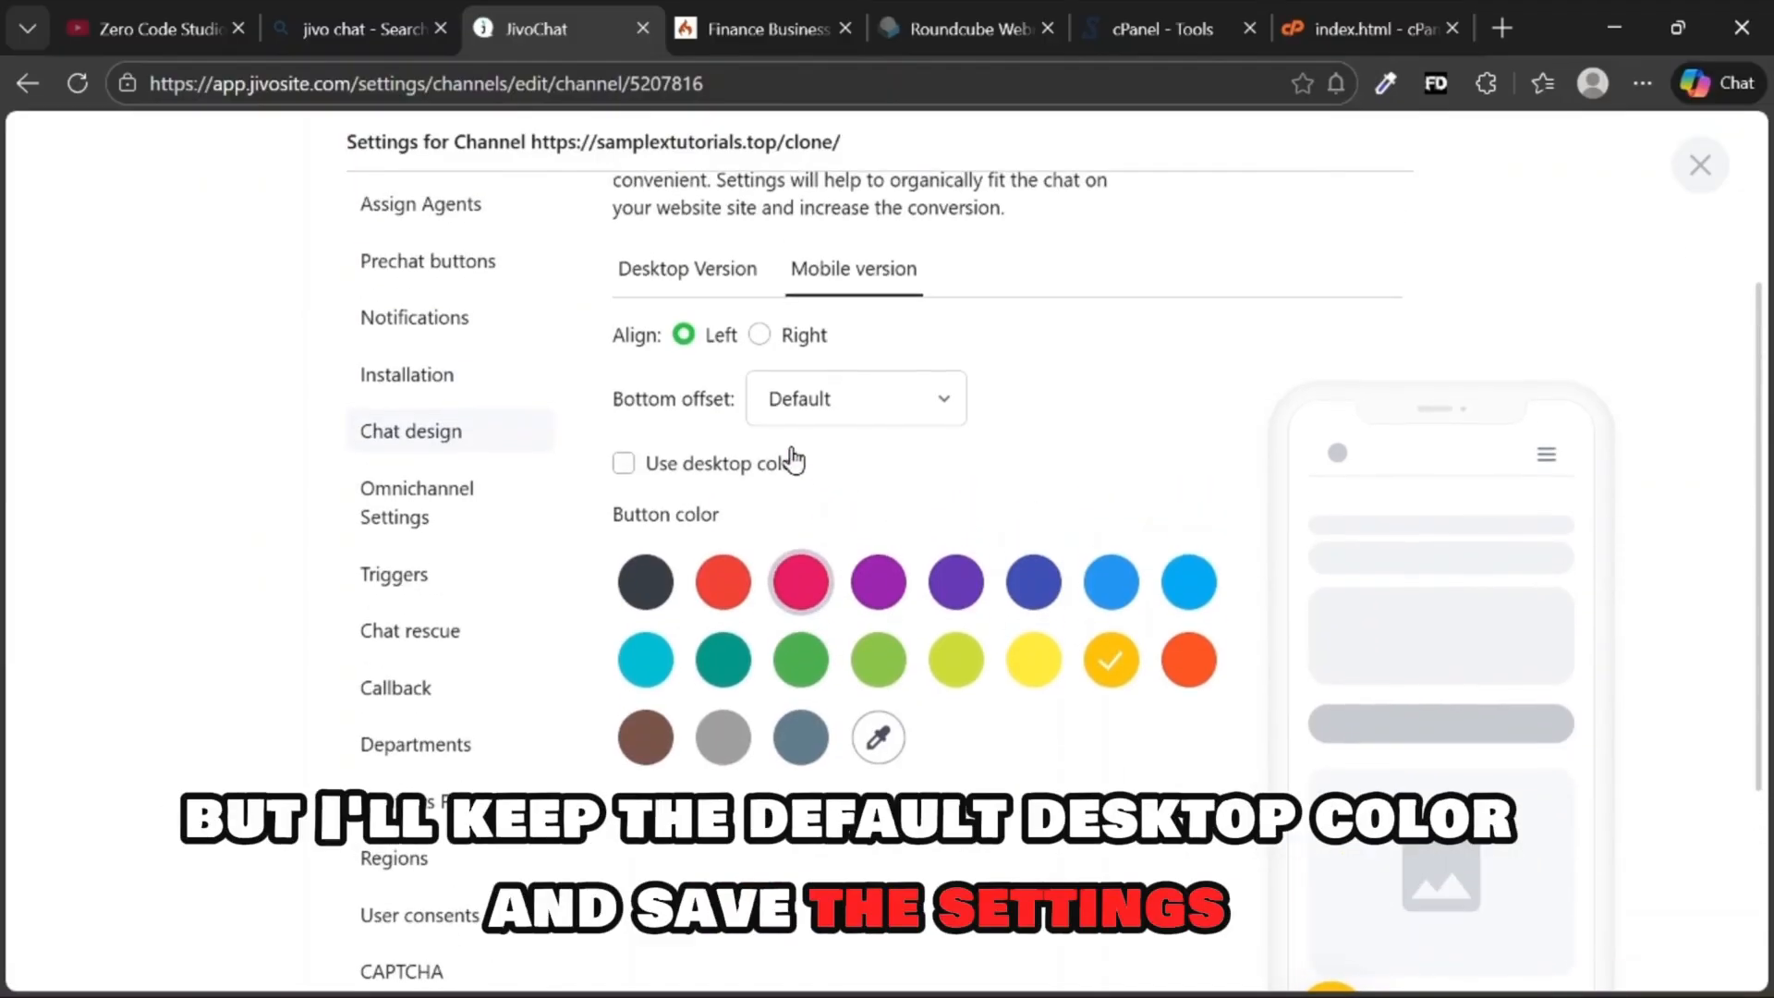
left_click(633, 475)
Save the mobile chat design settings.
scroll(907, 575, "down", 2)
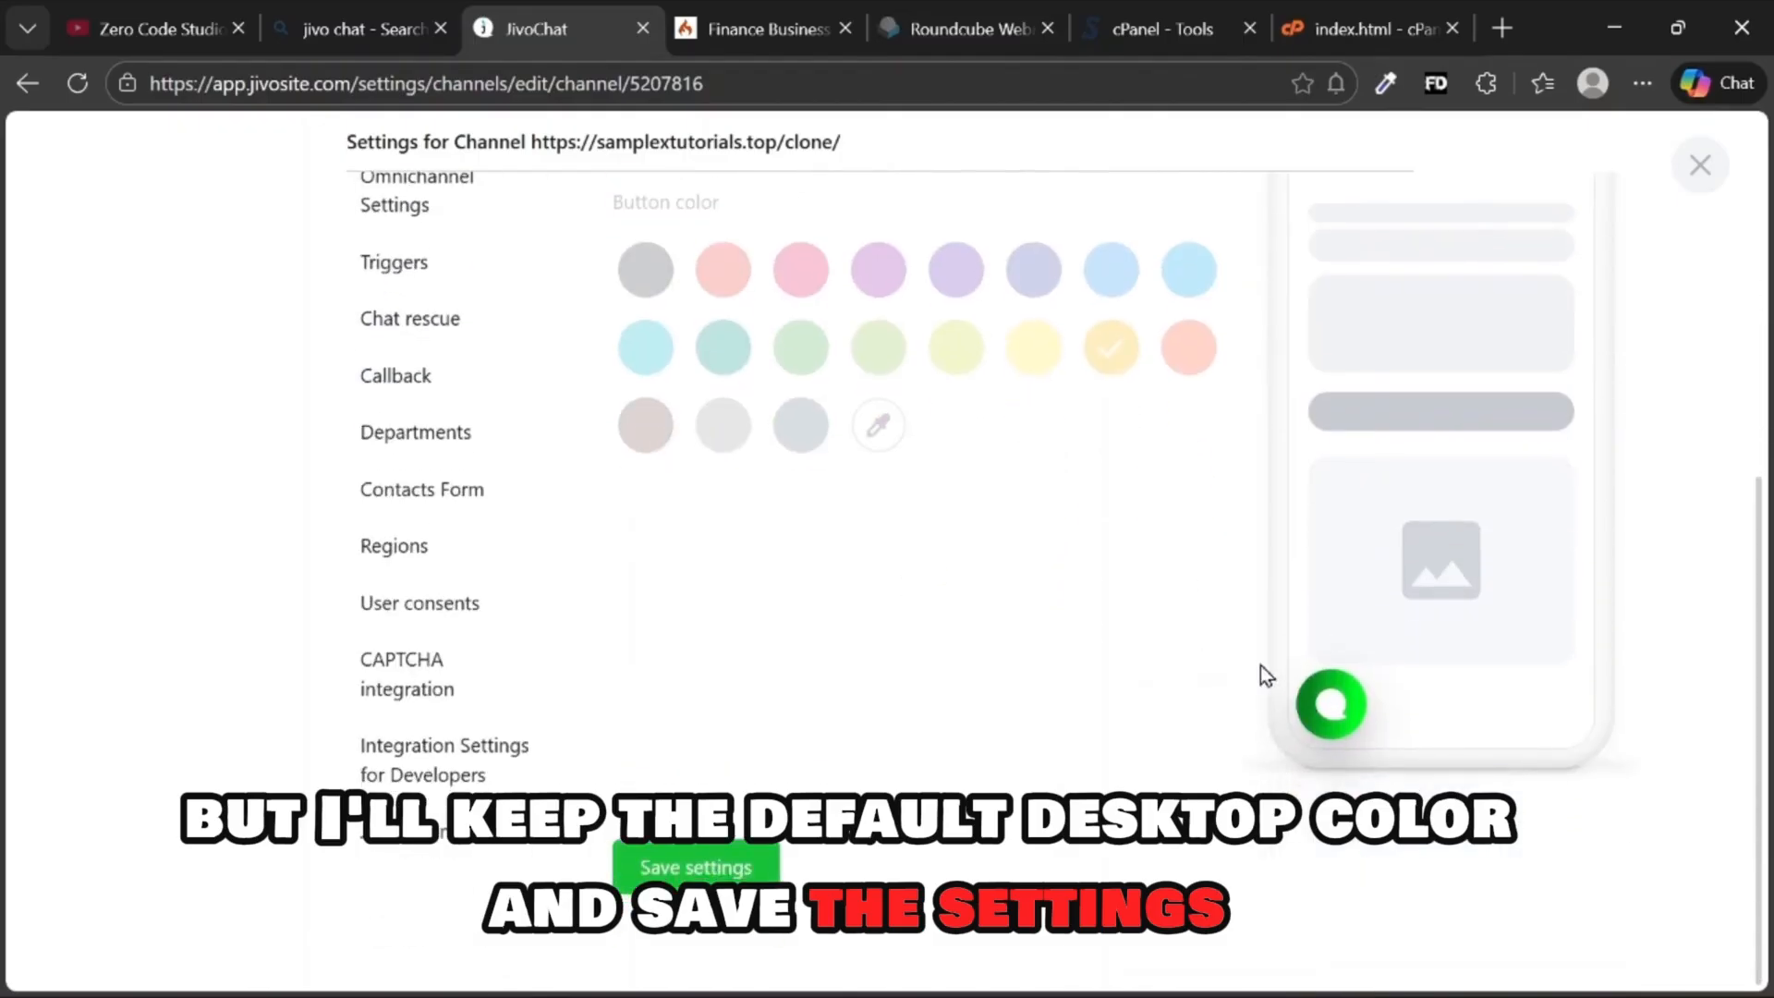
left_click(690, 868)
scroll(689, 869, "up", 3)
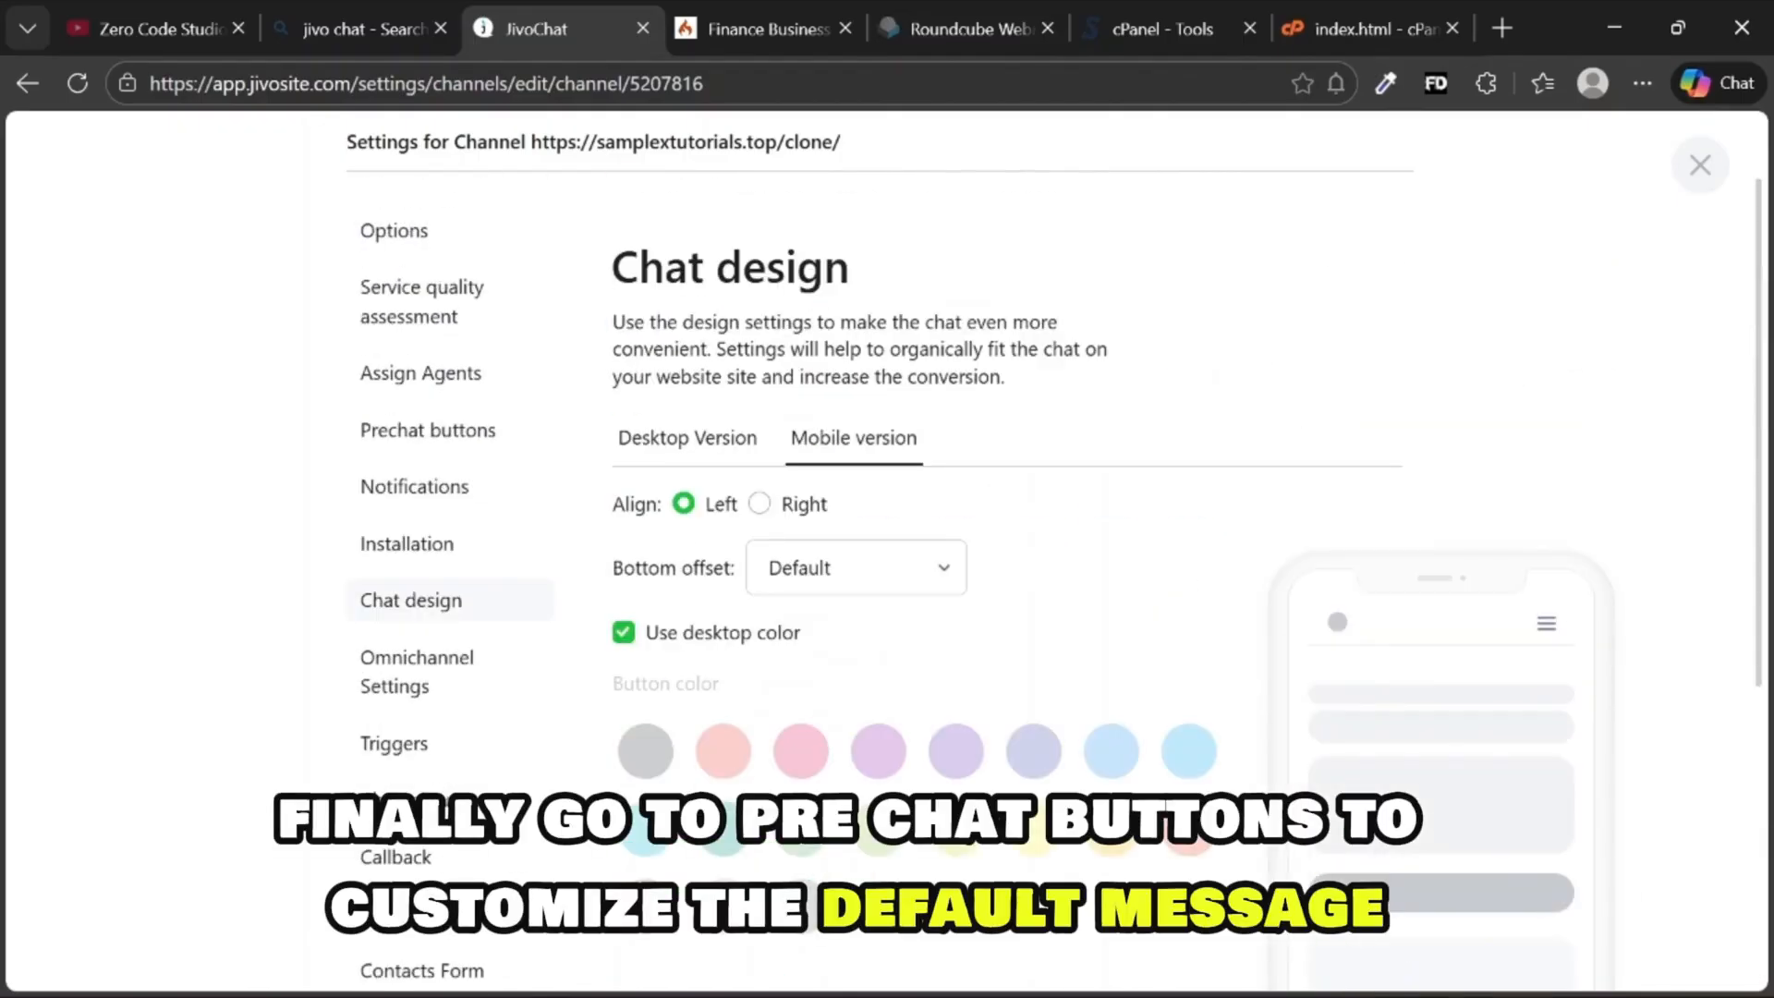
Open the Prechat buttons settings and set the first button's text to "Hello! I need help".
left_click(466, 450)
scroll(894, 863, "down", 2)
left_click(821, 459)
type("I need help")
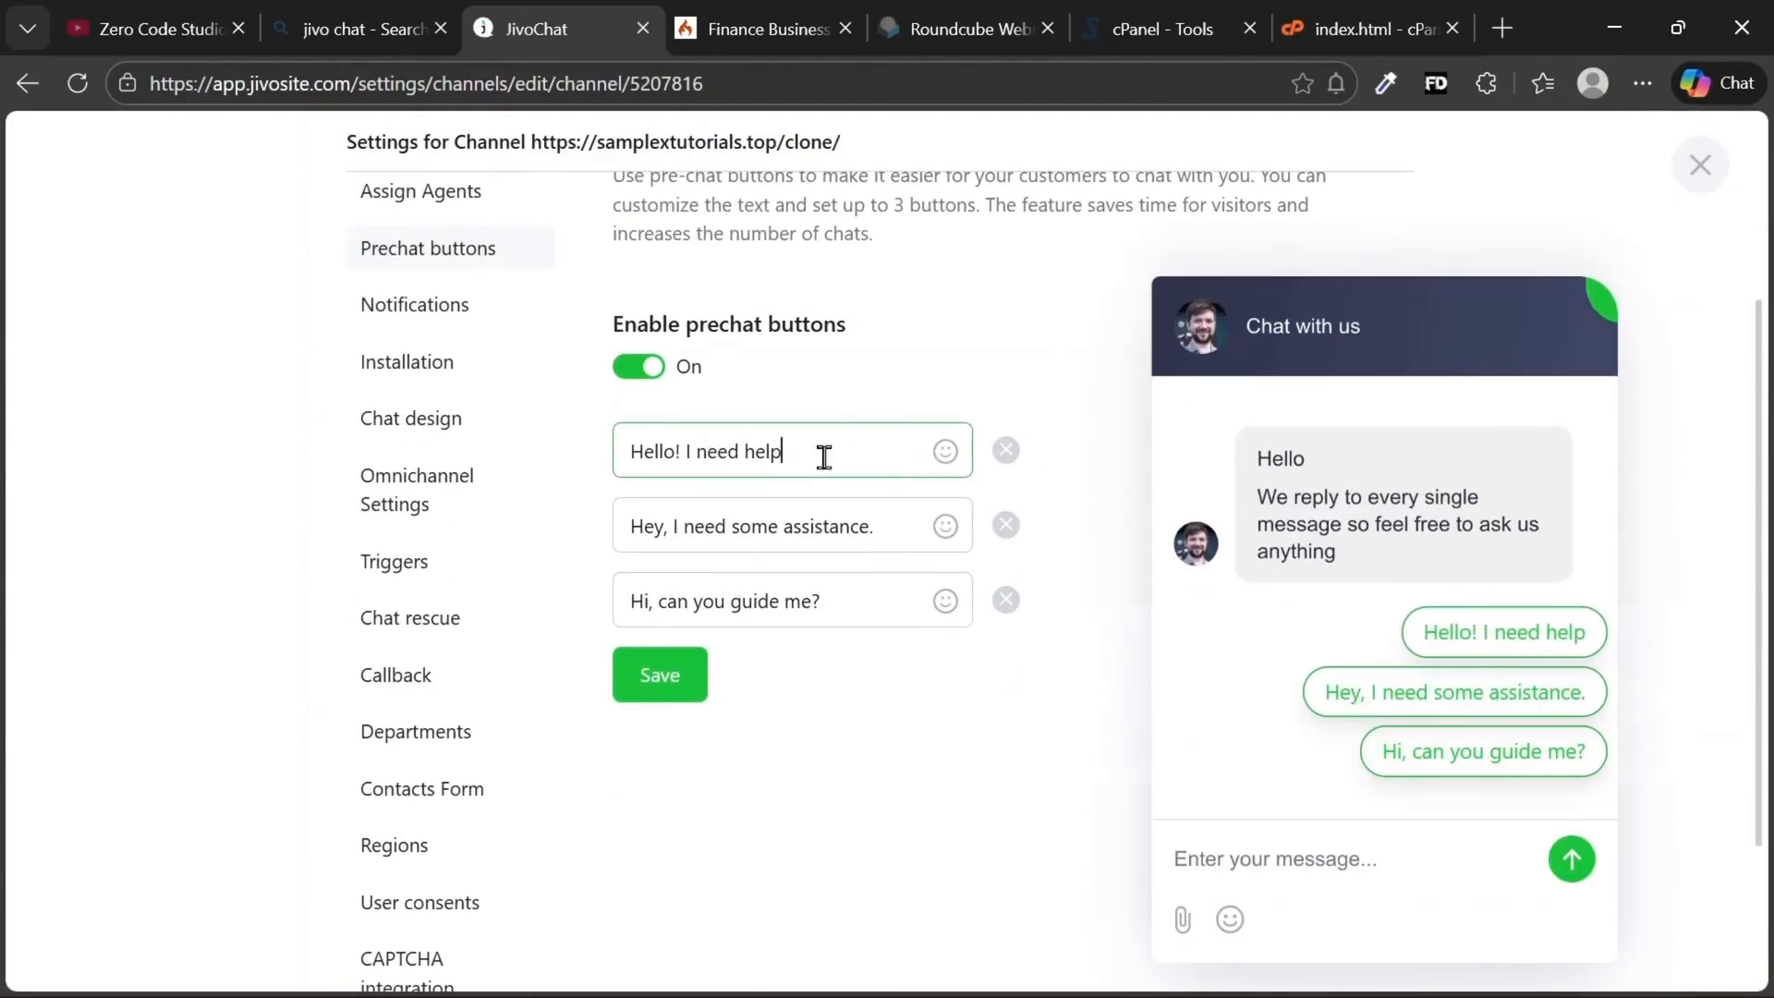
Change the second prechat button's text to "I need info about my order" and save the prechat buttons.
left_click(912, 517)
key("BackSpace")
key("BackSpace")
key("BackSpace")
key("BackSpace")
key("BackSpace")
key("BackSpace")
key("BackSpace")
key("BackSpace")
key("BackSpace")
key("BackSpace")
key("BackSpace")
key("BackSpace")
key("BackSpace")
key("BackSpace")
key("BackSpace")
key("BackSpace")
key("BackSpace")
key("BackSpace")
key("BackSpace")
key("BackSpace")
type("I need info abo")
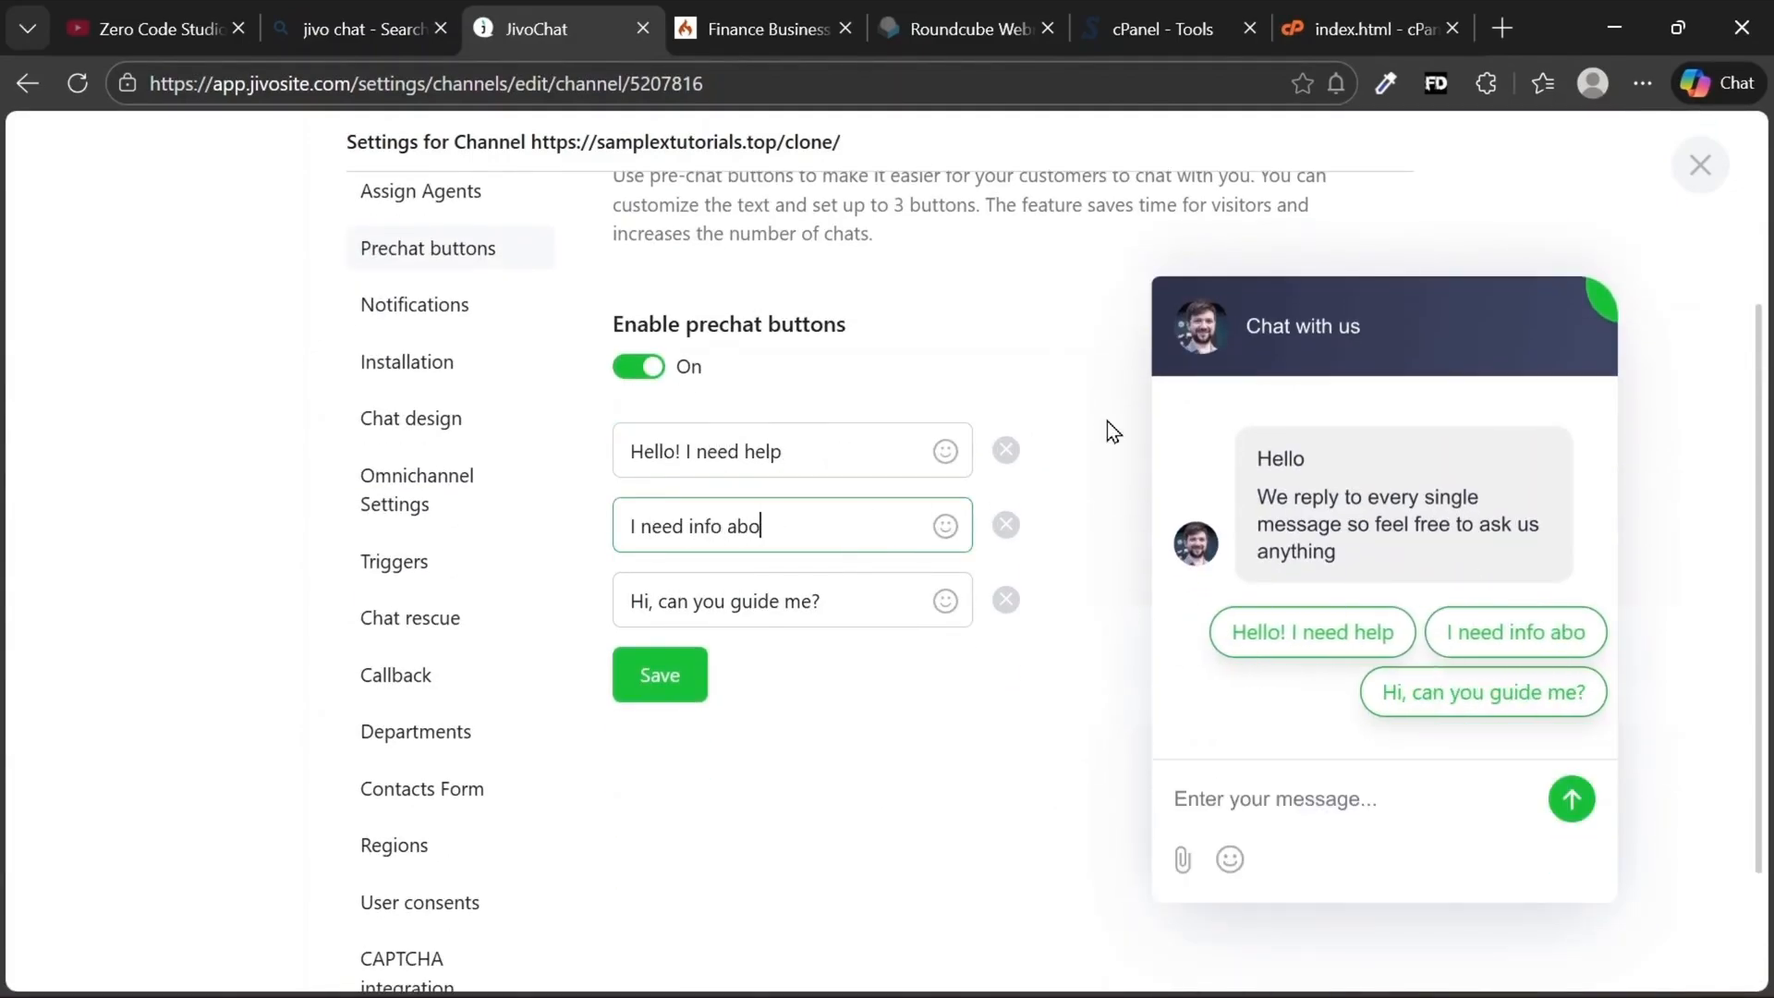
type("ut my order")
left_click(851, 610)
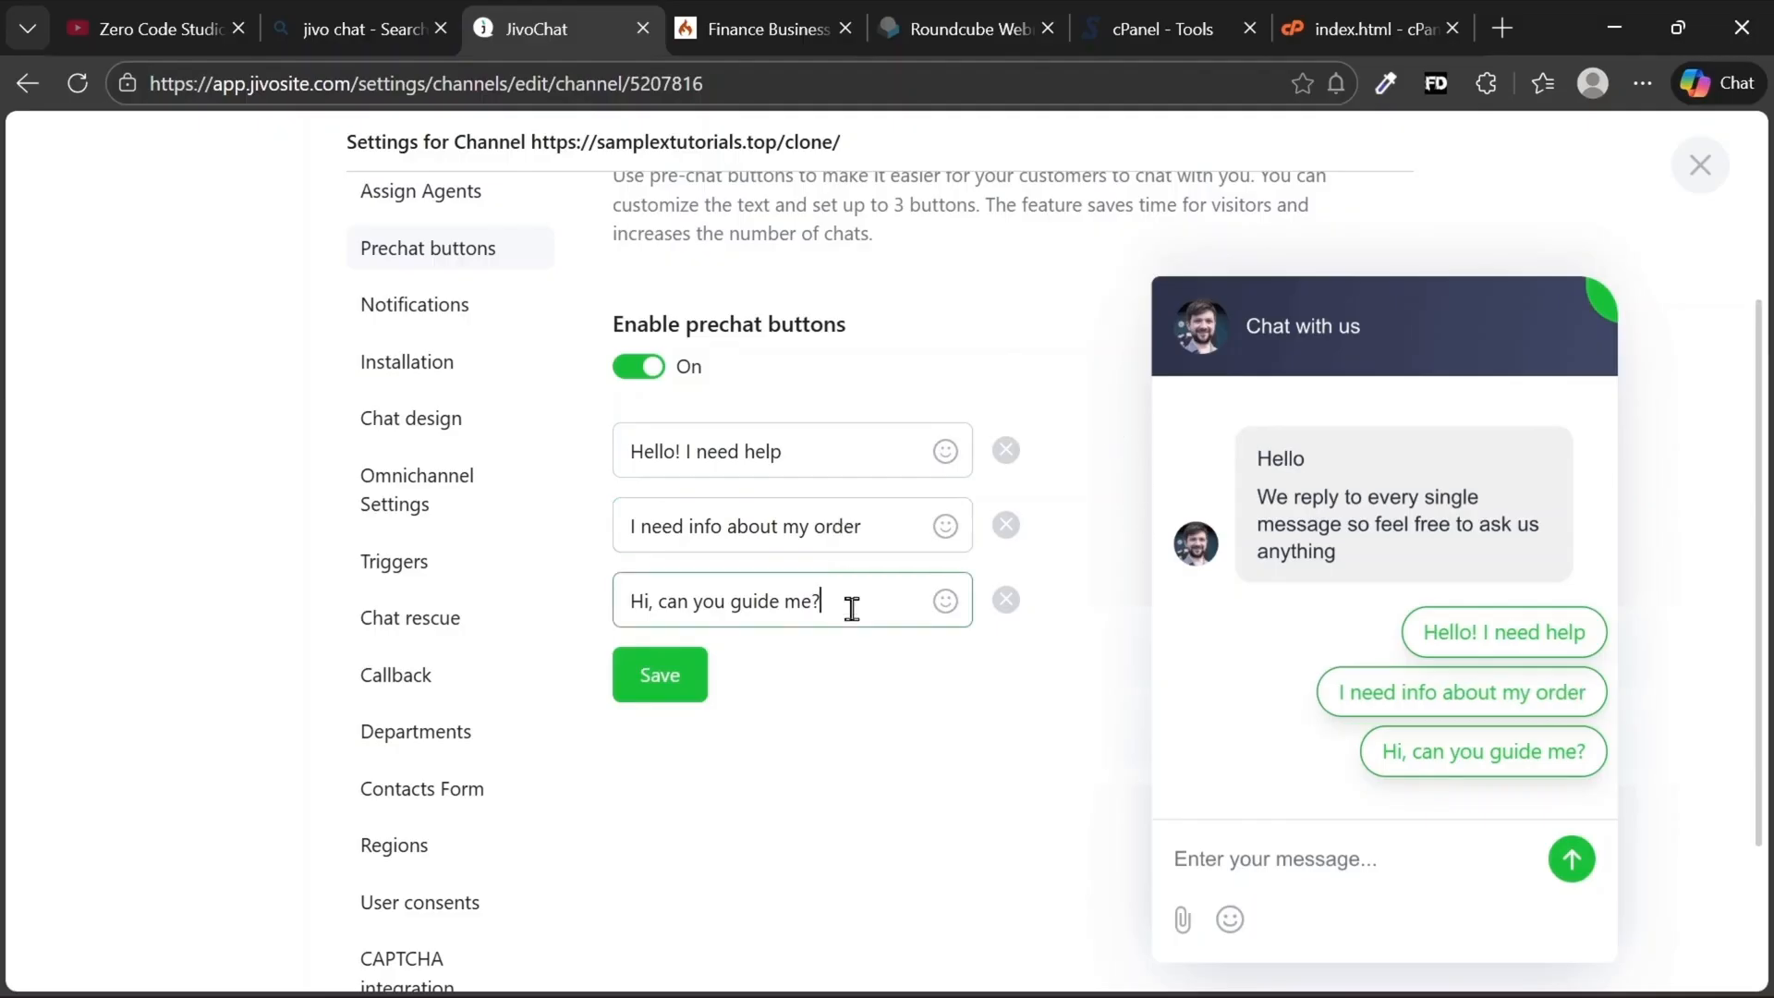
left_click(693, 681)
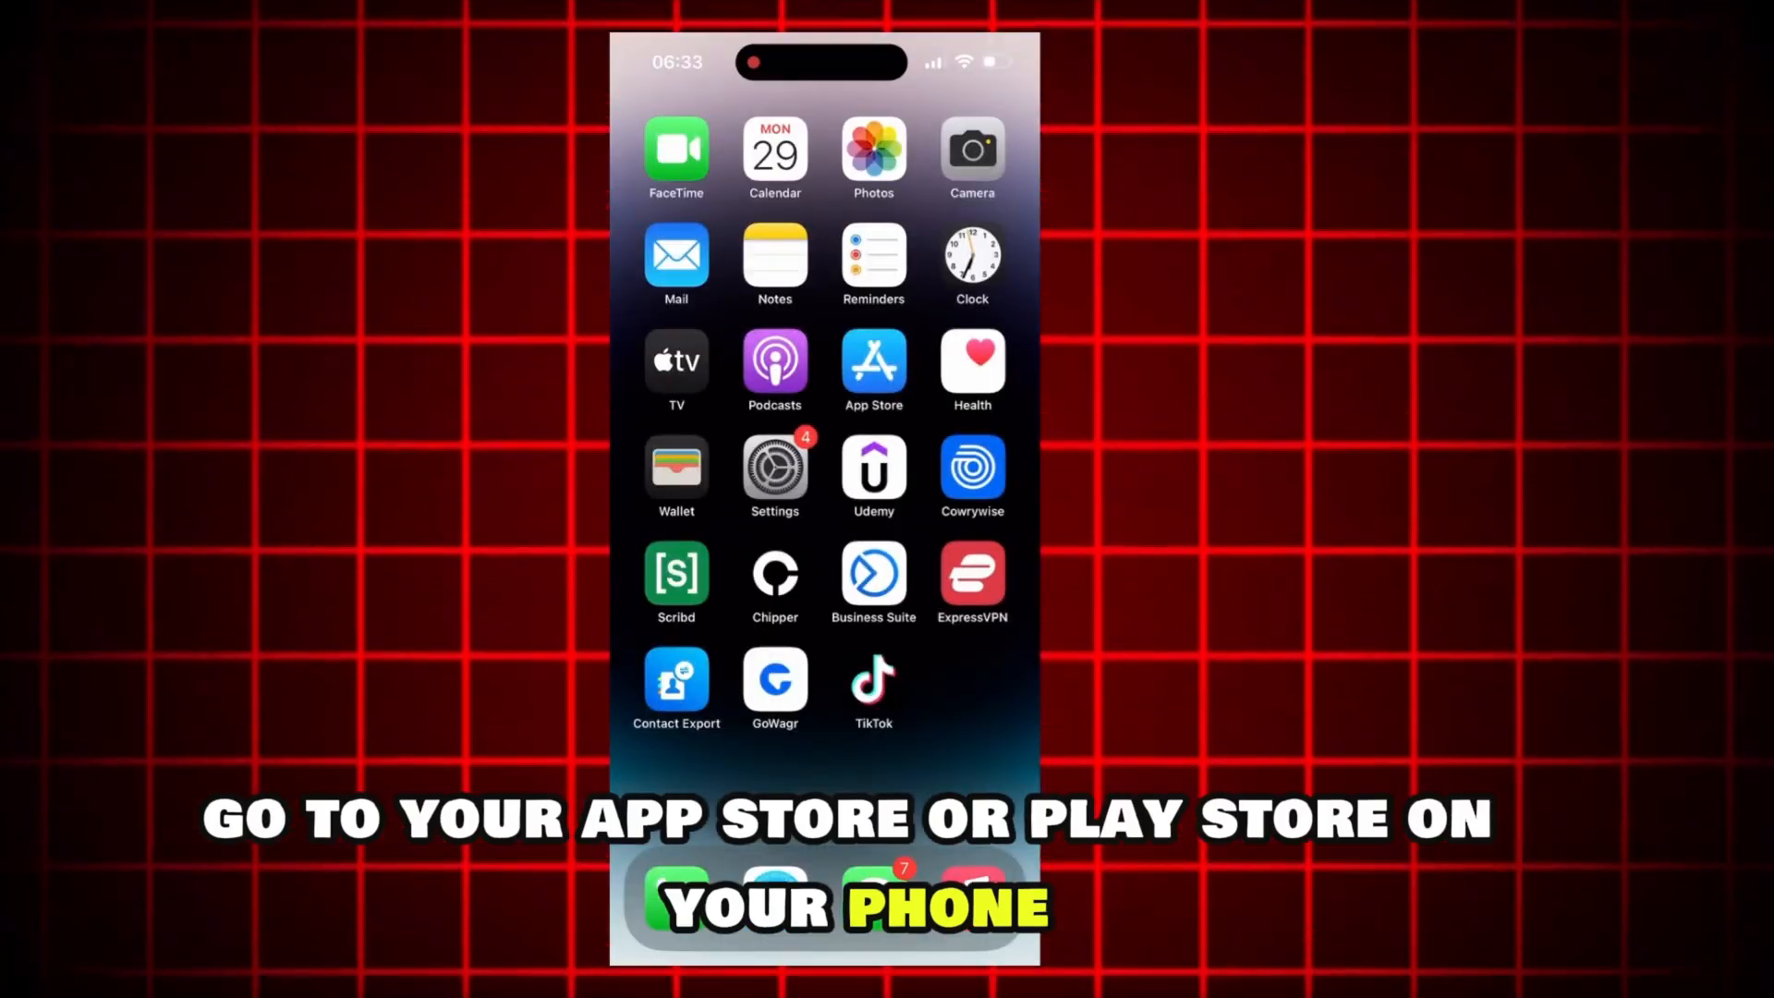
Search the phone's App Store for "jivo chat" and install the JivoChat app.
left_click(874, 362)
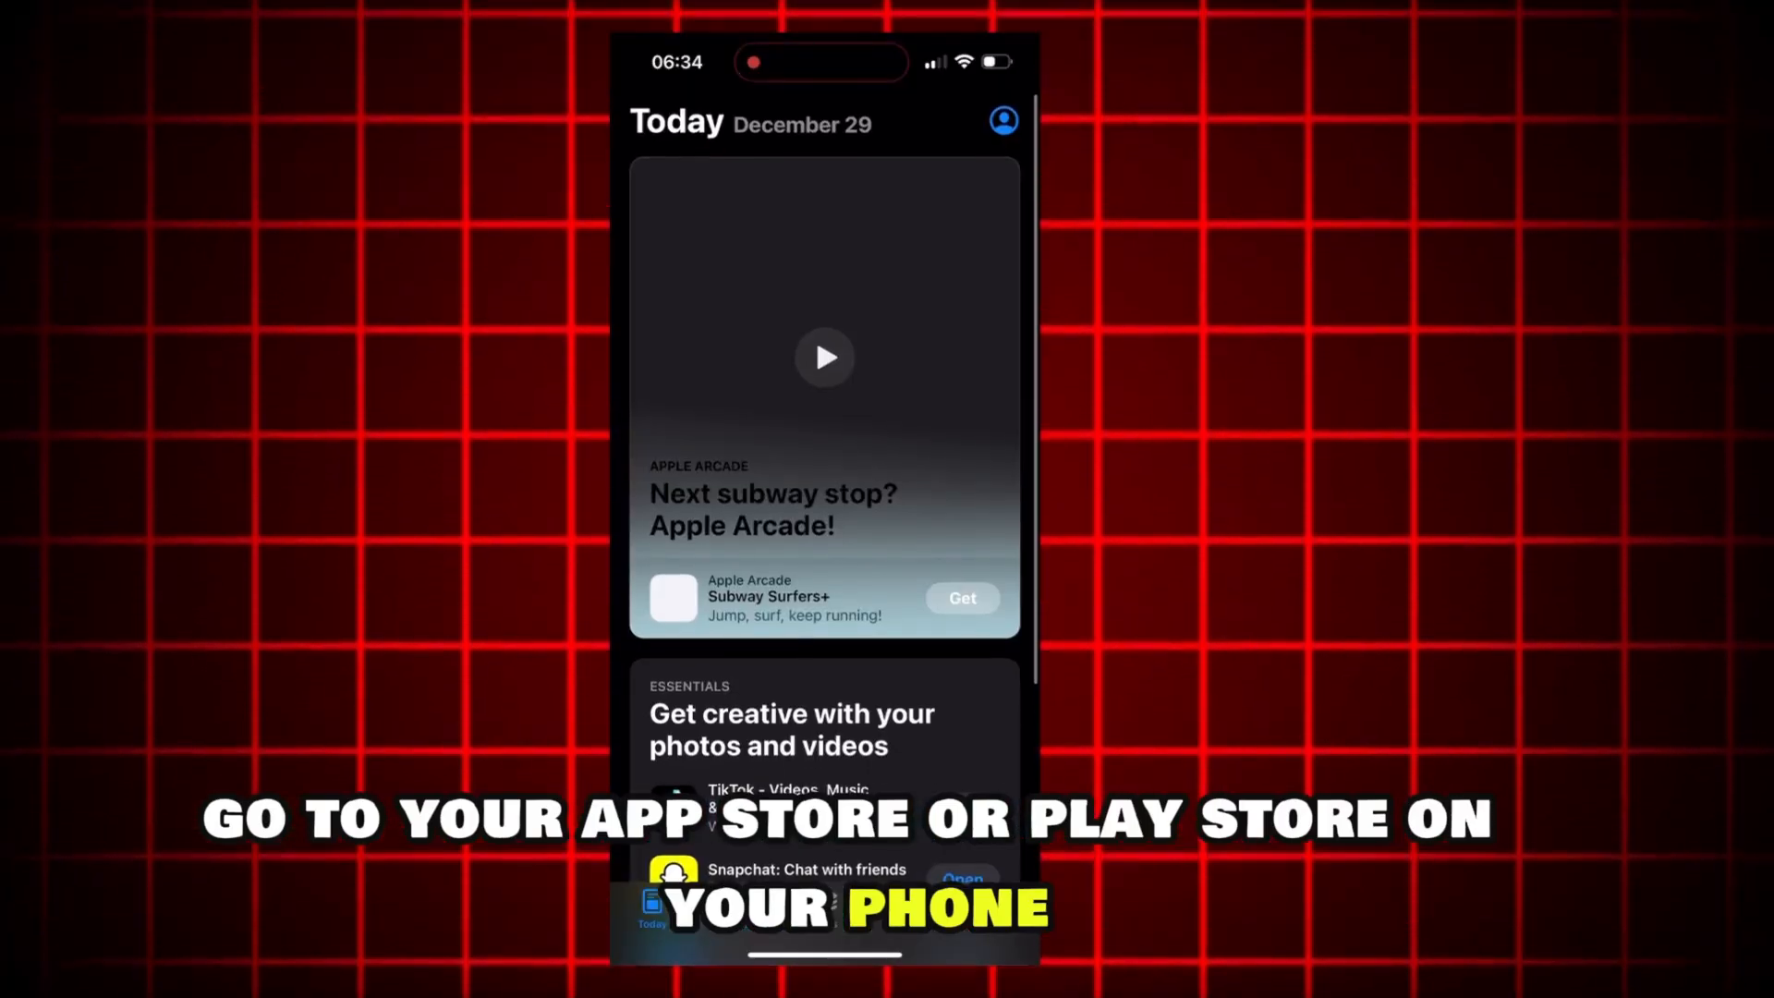
left_click(996, 905)
left_click(785, 113)
type("jivo chat")
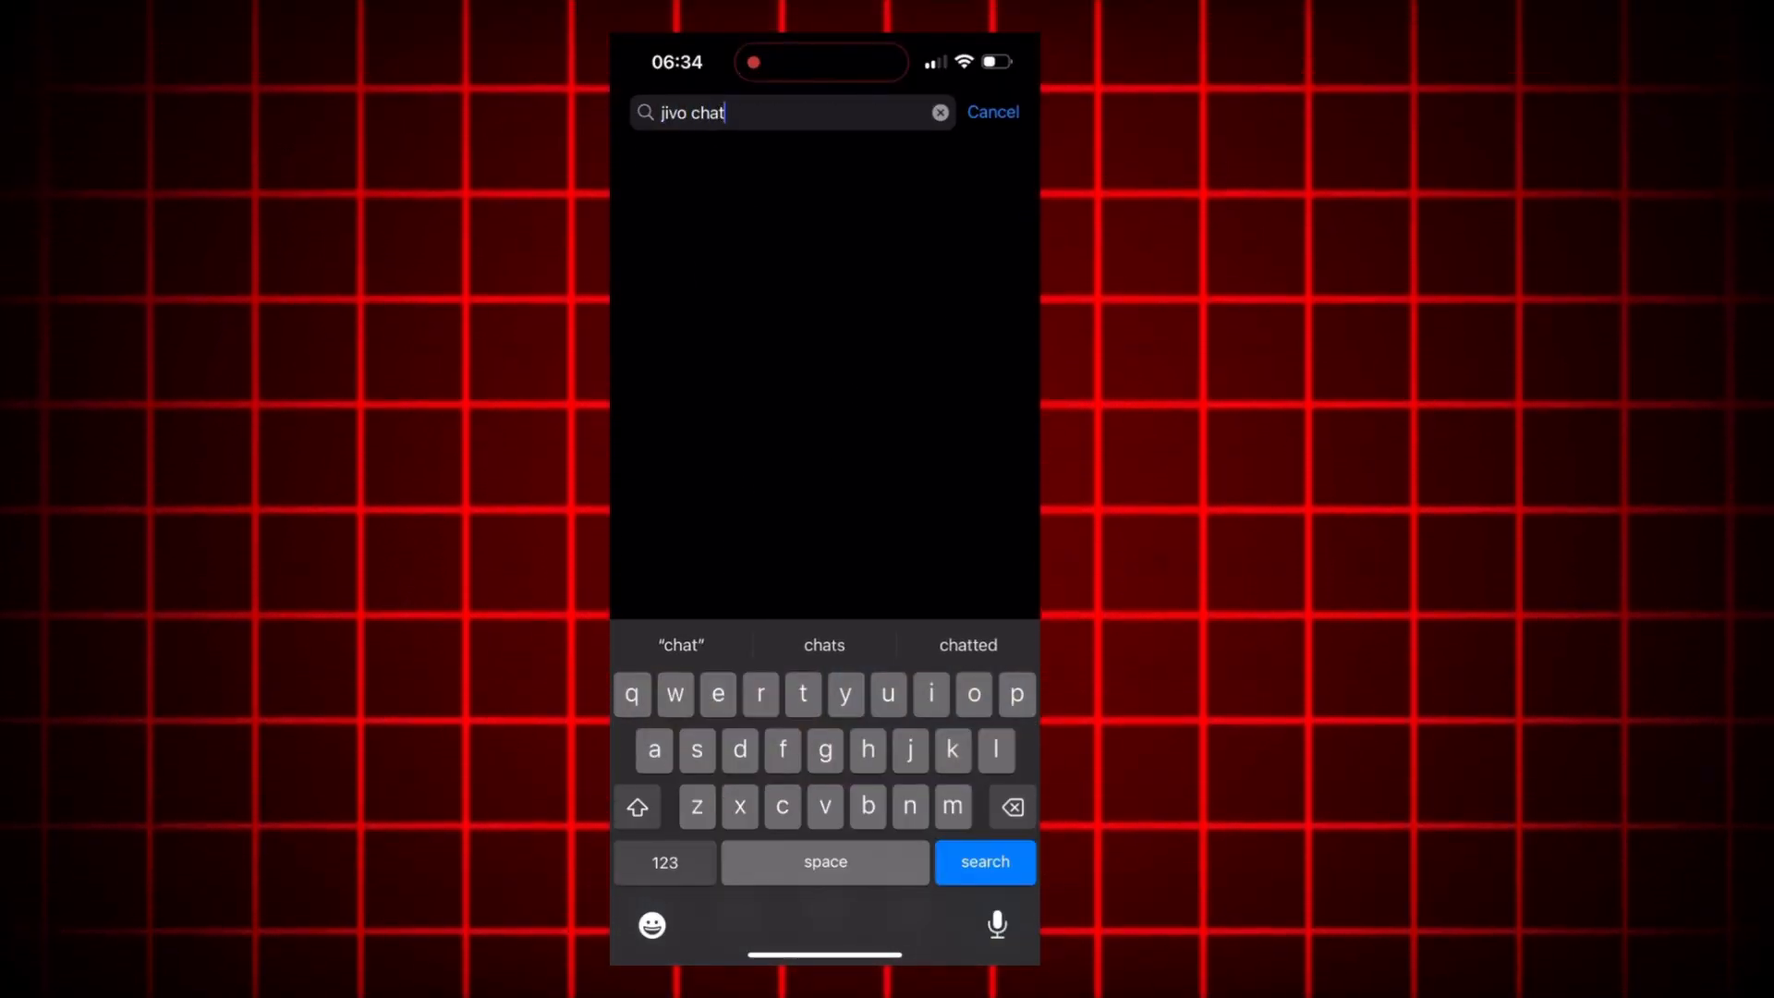
left_click(984, 861)
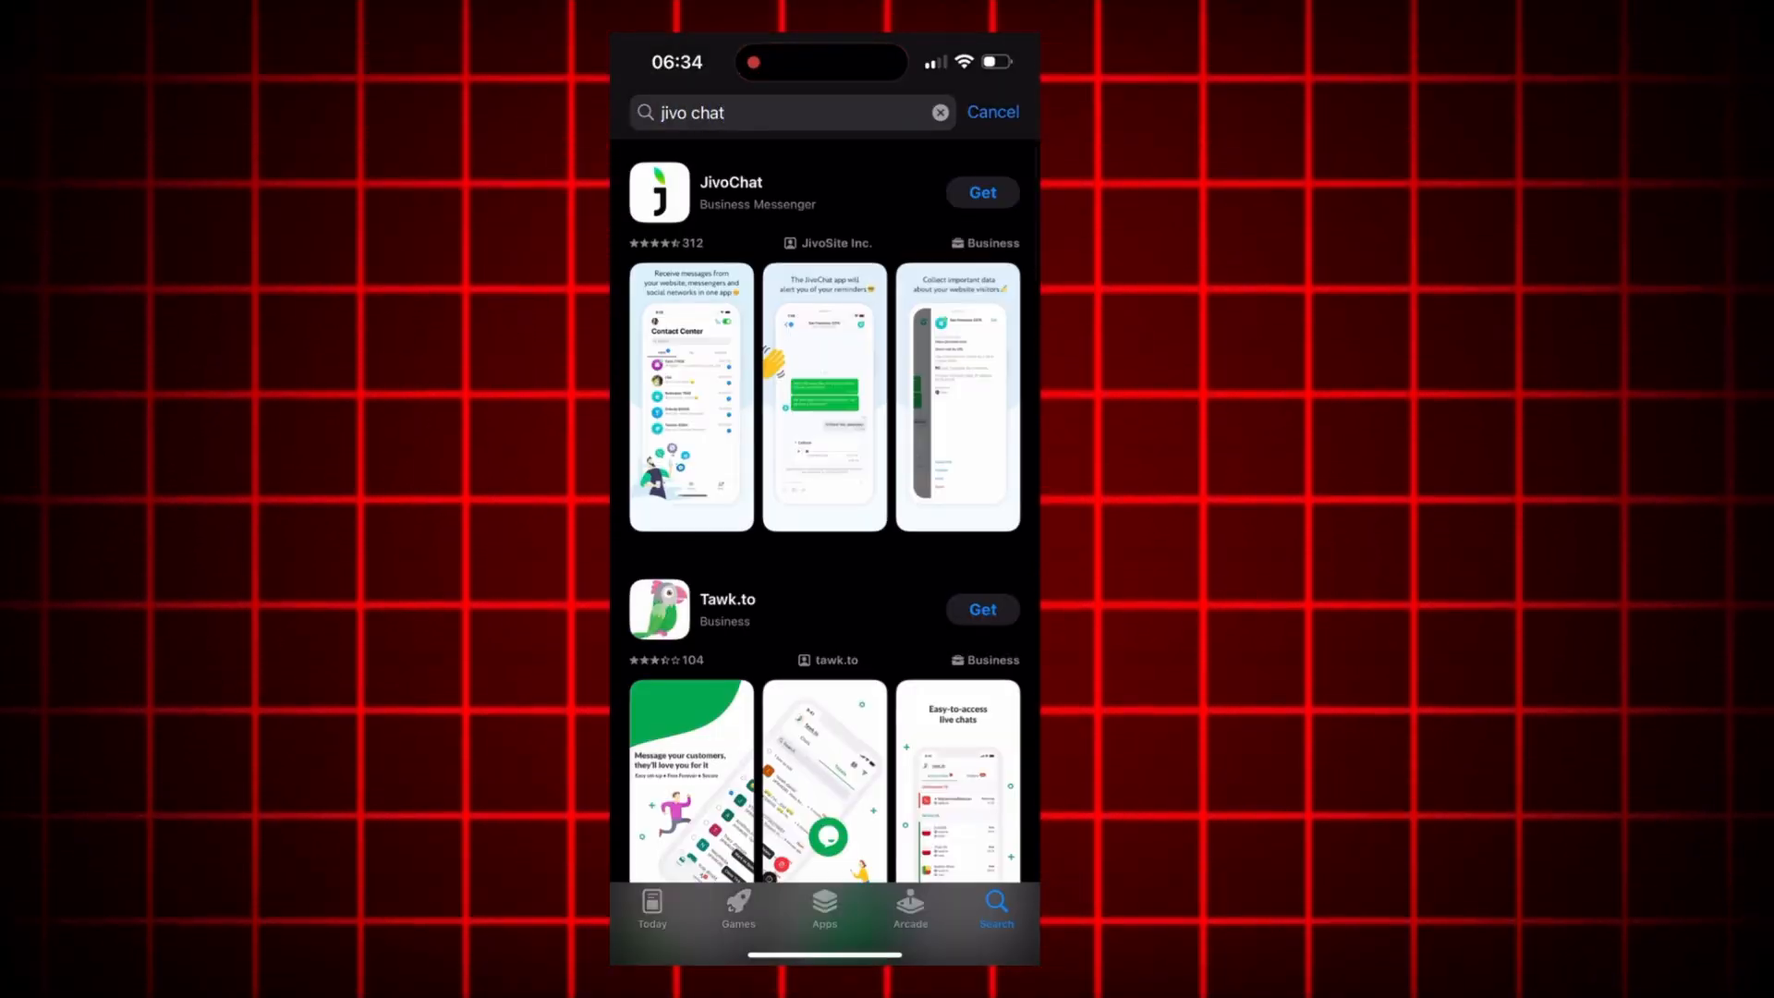
left_click(982, 190)
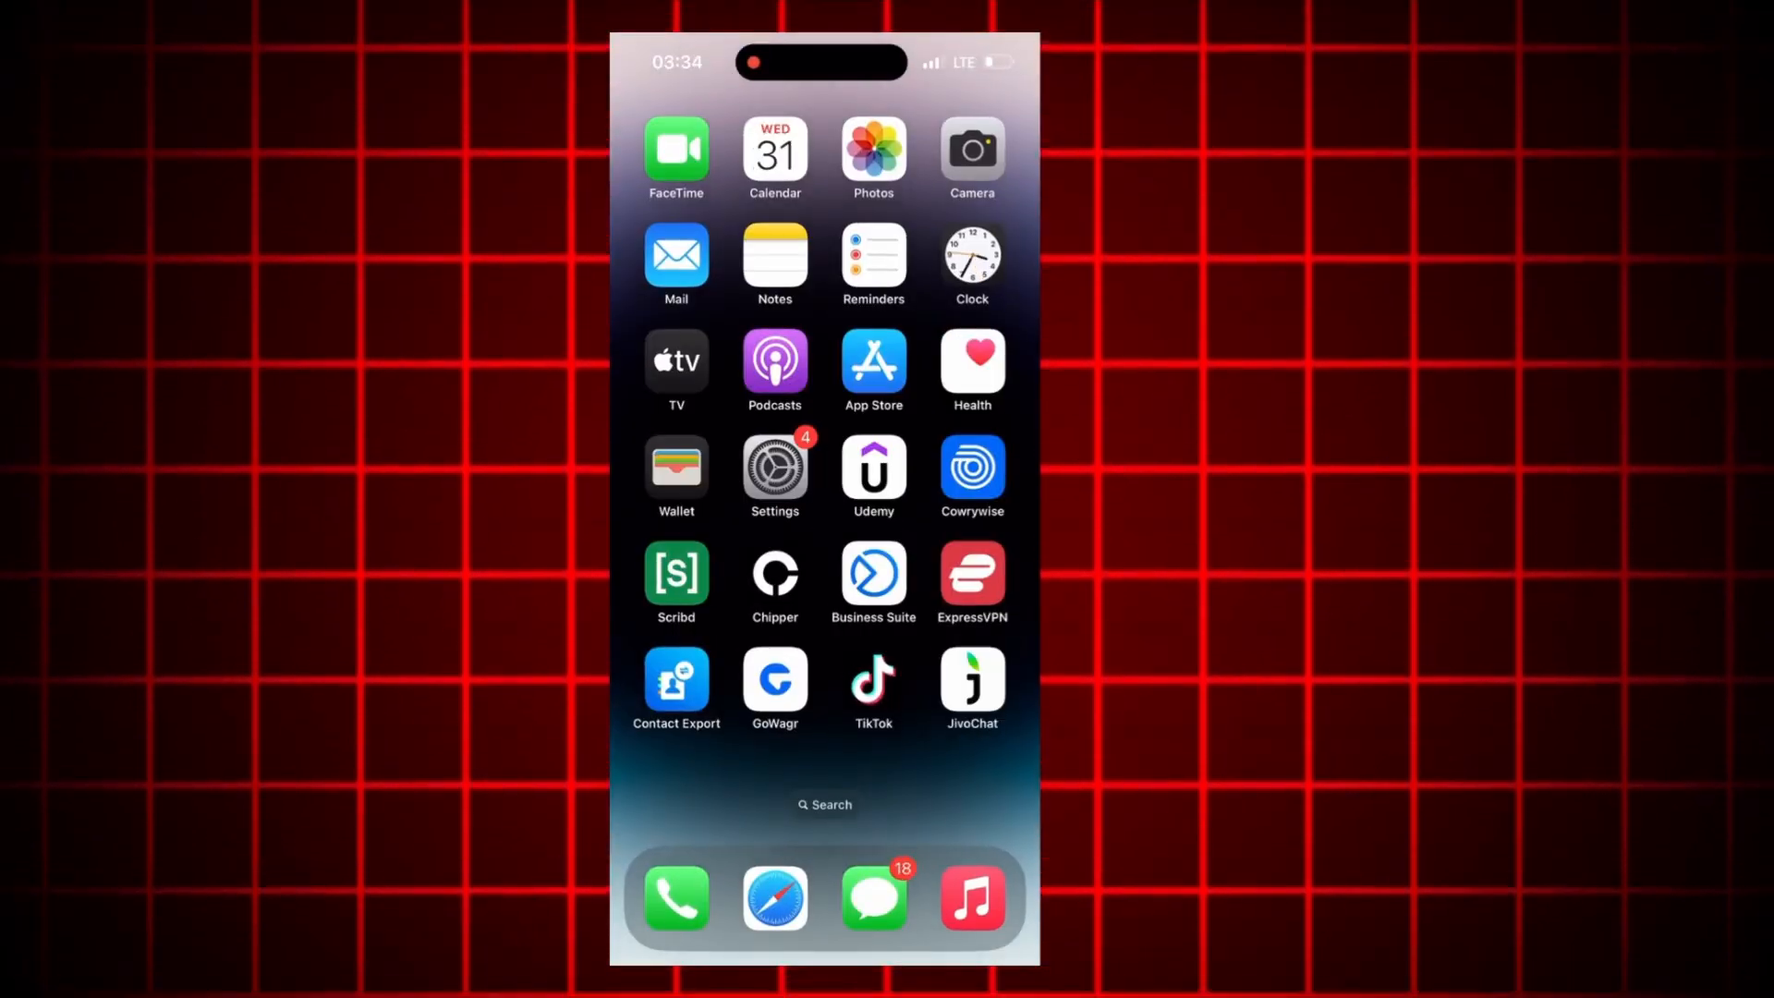
left_click(973, 679)
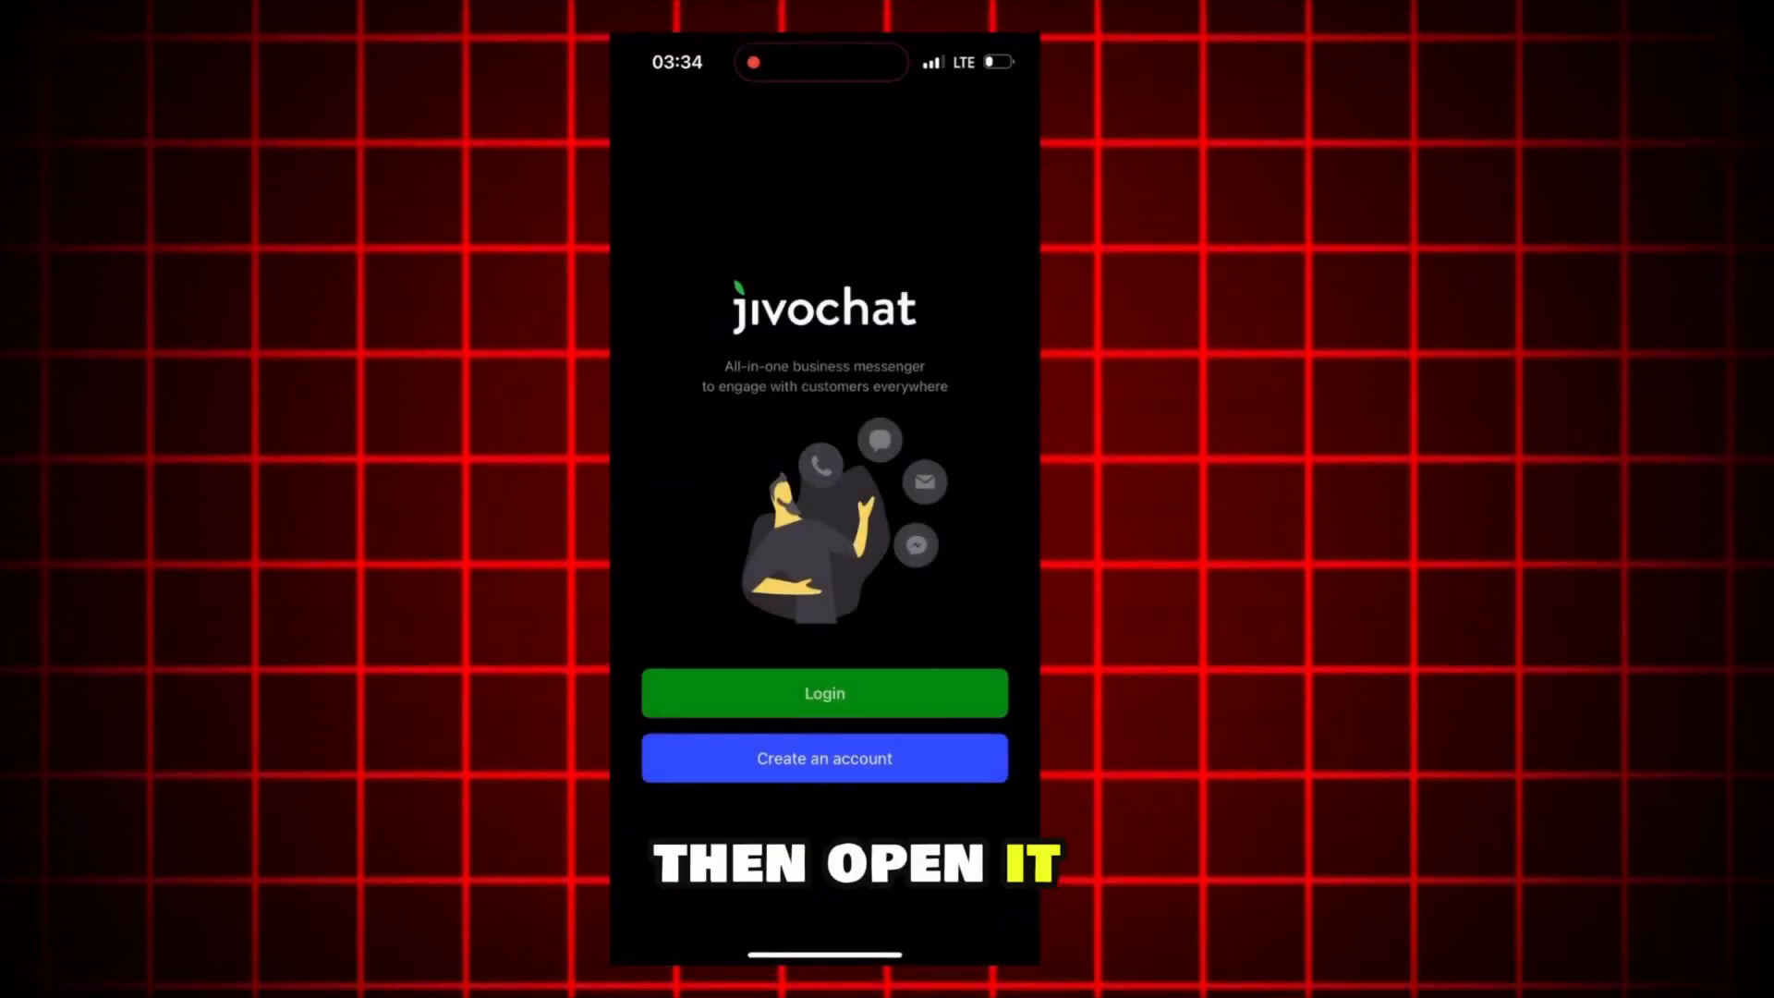
Log in to the JivoChat mobile app, entering the e-mail address of the existing account.
left_click(824, 693)
left_click(824, 277)
type("info")
left_click(664, 862)
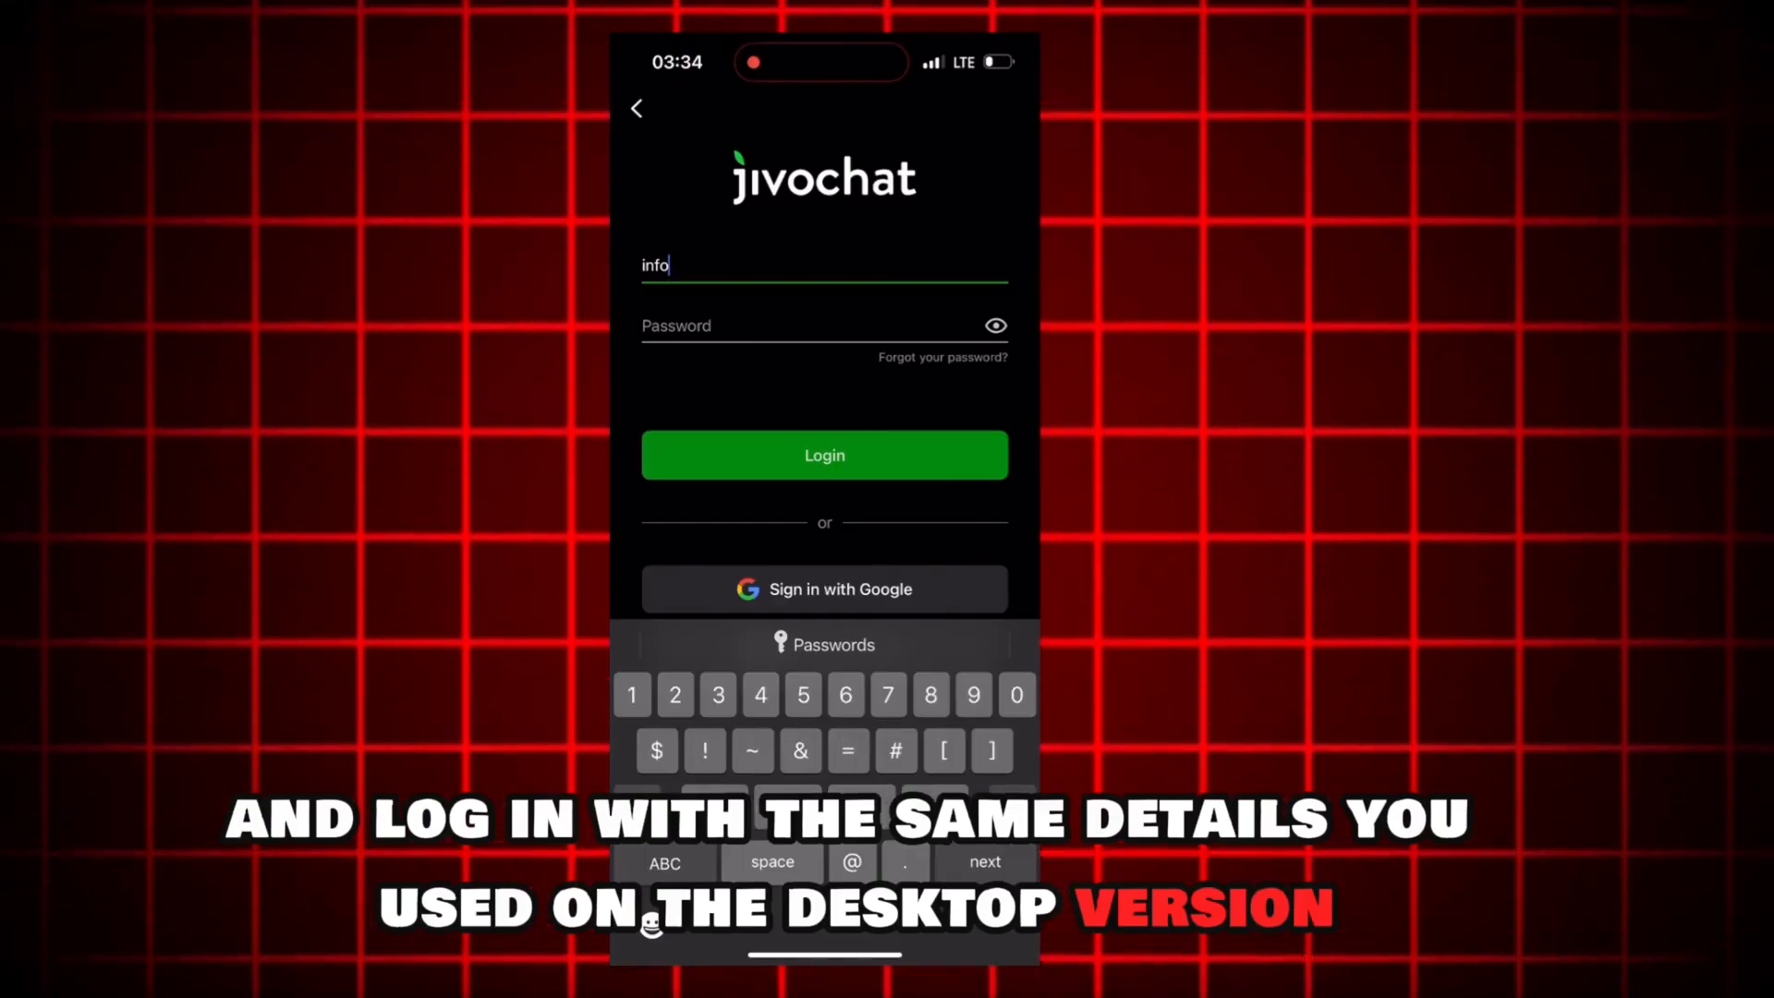
type("@")
left_click(664, 862)
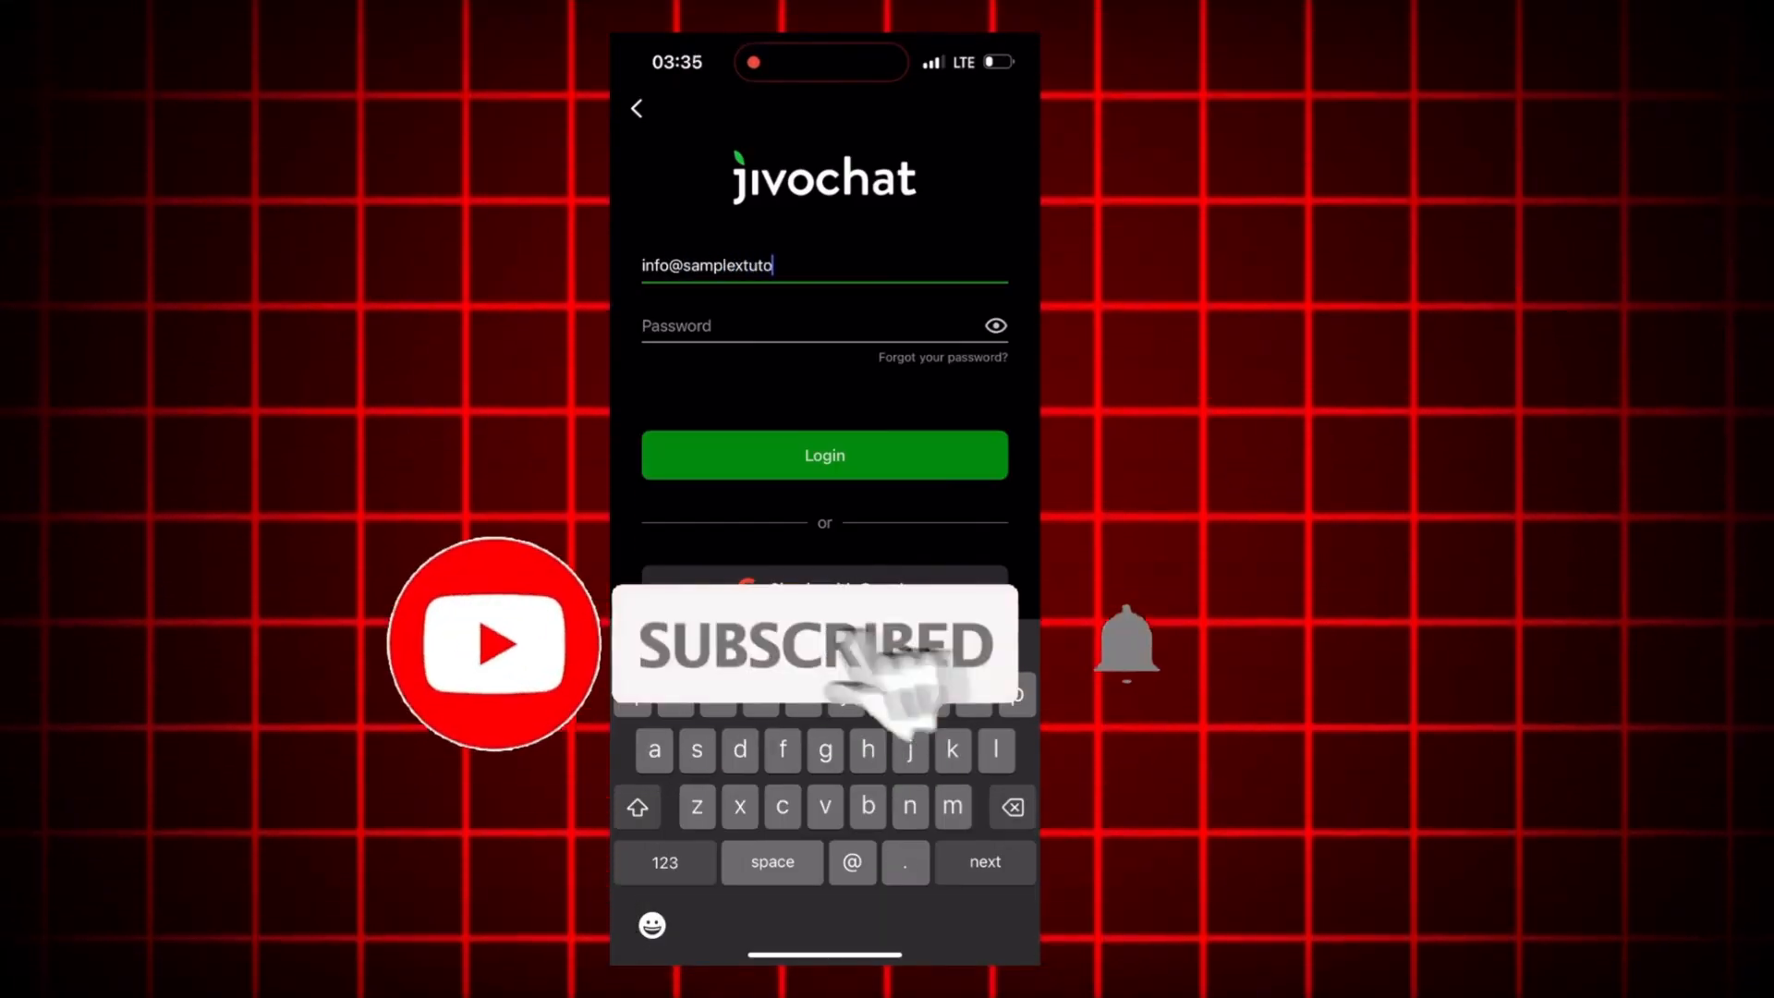
key("Return")
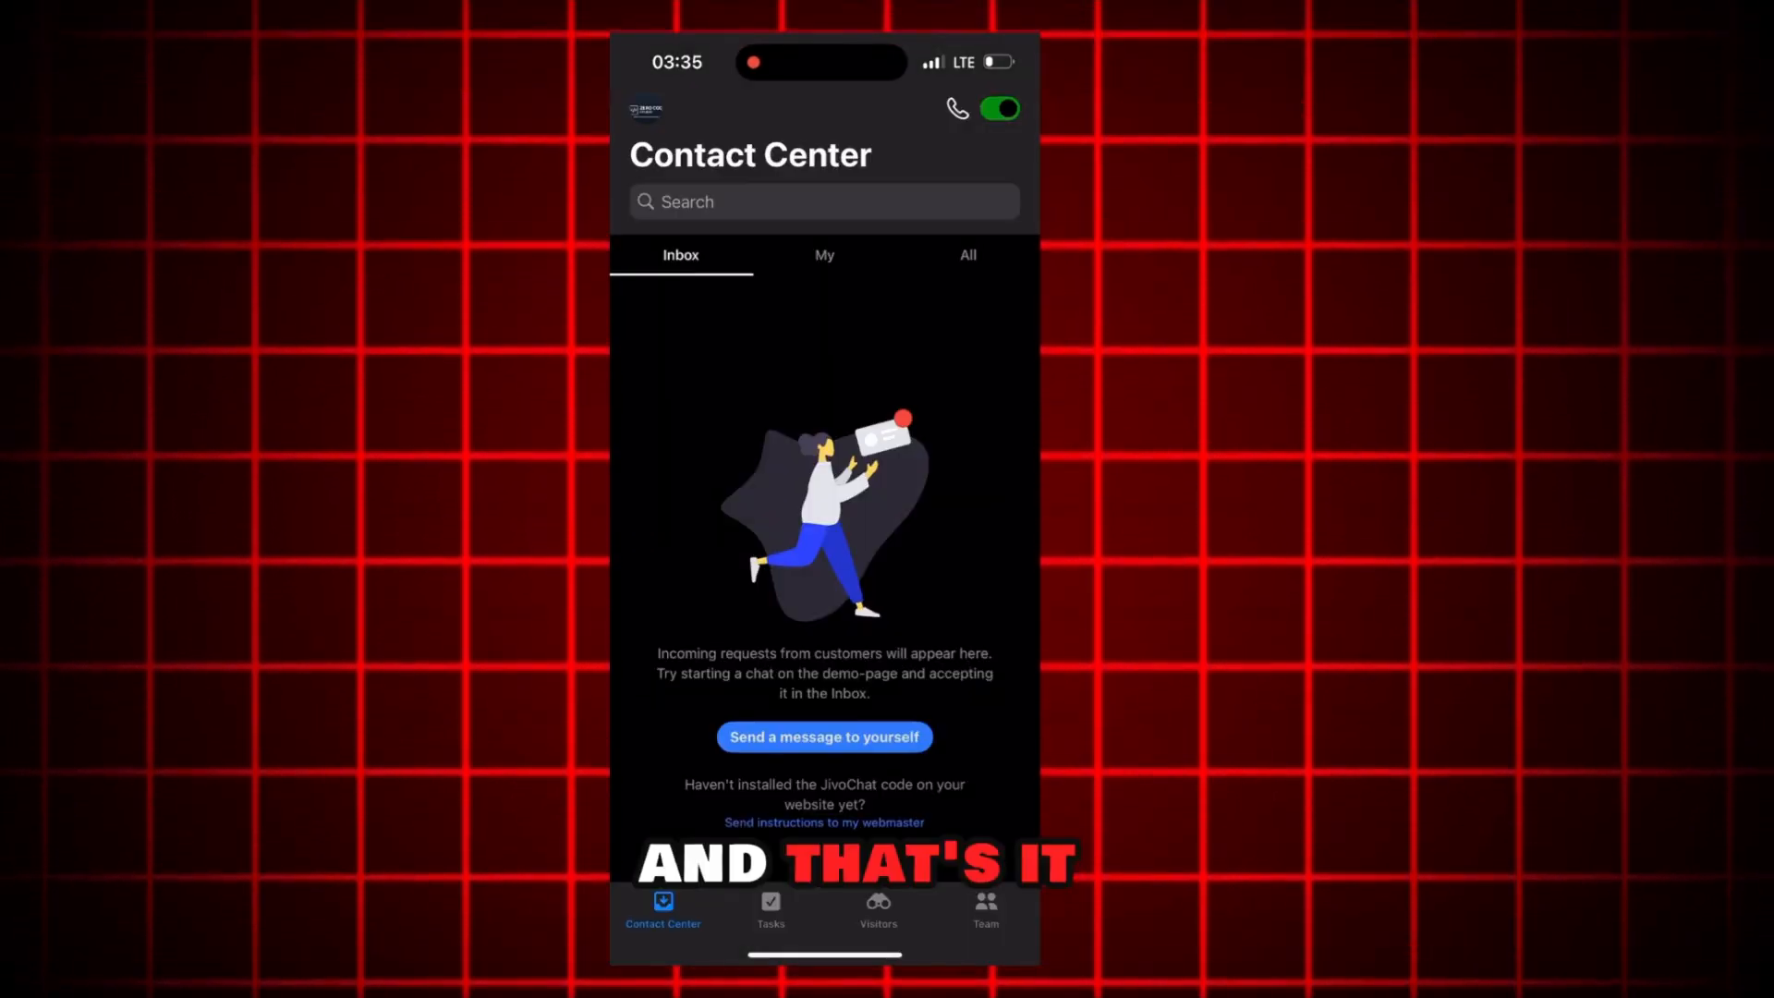
Look through the My and All chat lists in the Contact Center, then return to the Inbox.
left_click(825, 254)
left_click(969, 254)
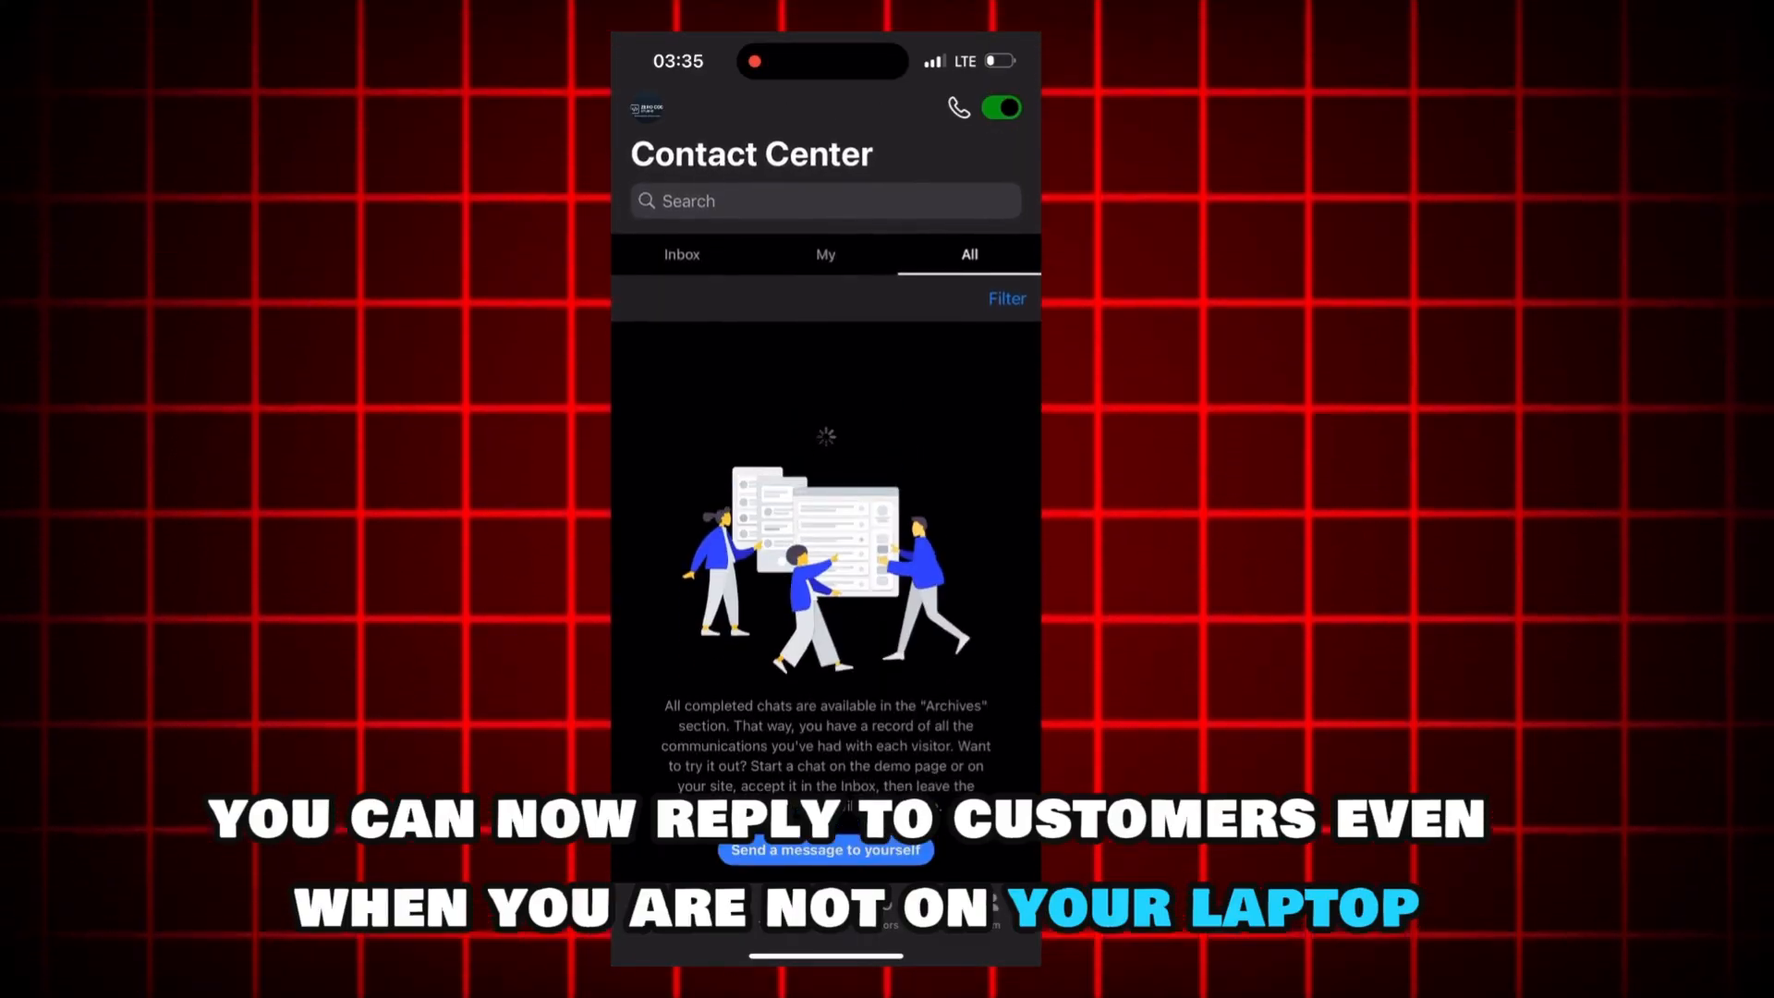
left_click(681, 255)
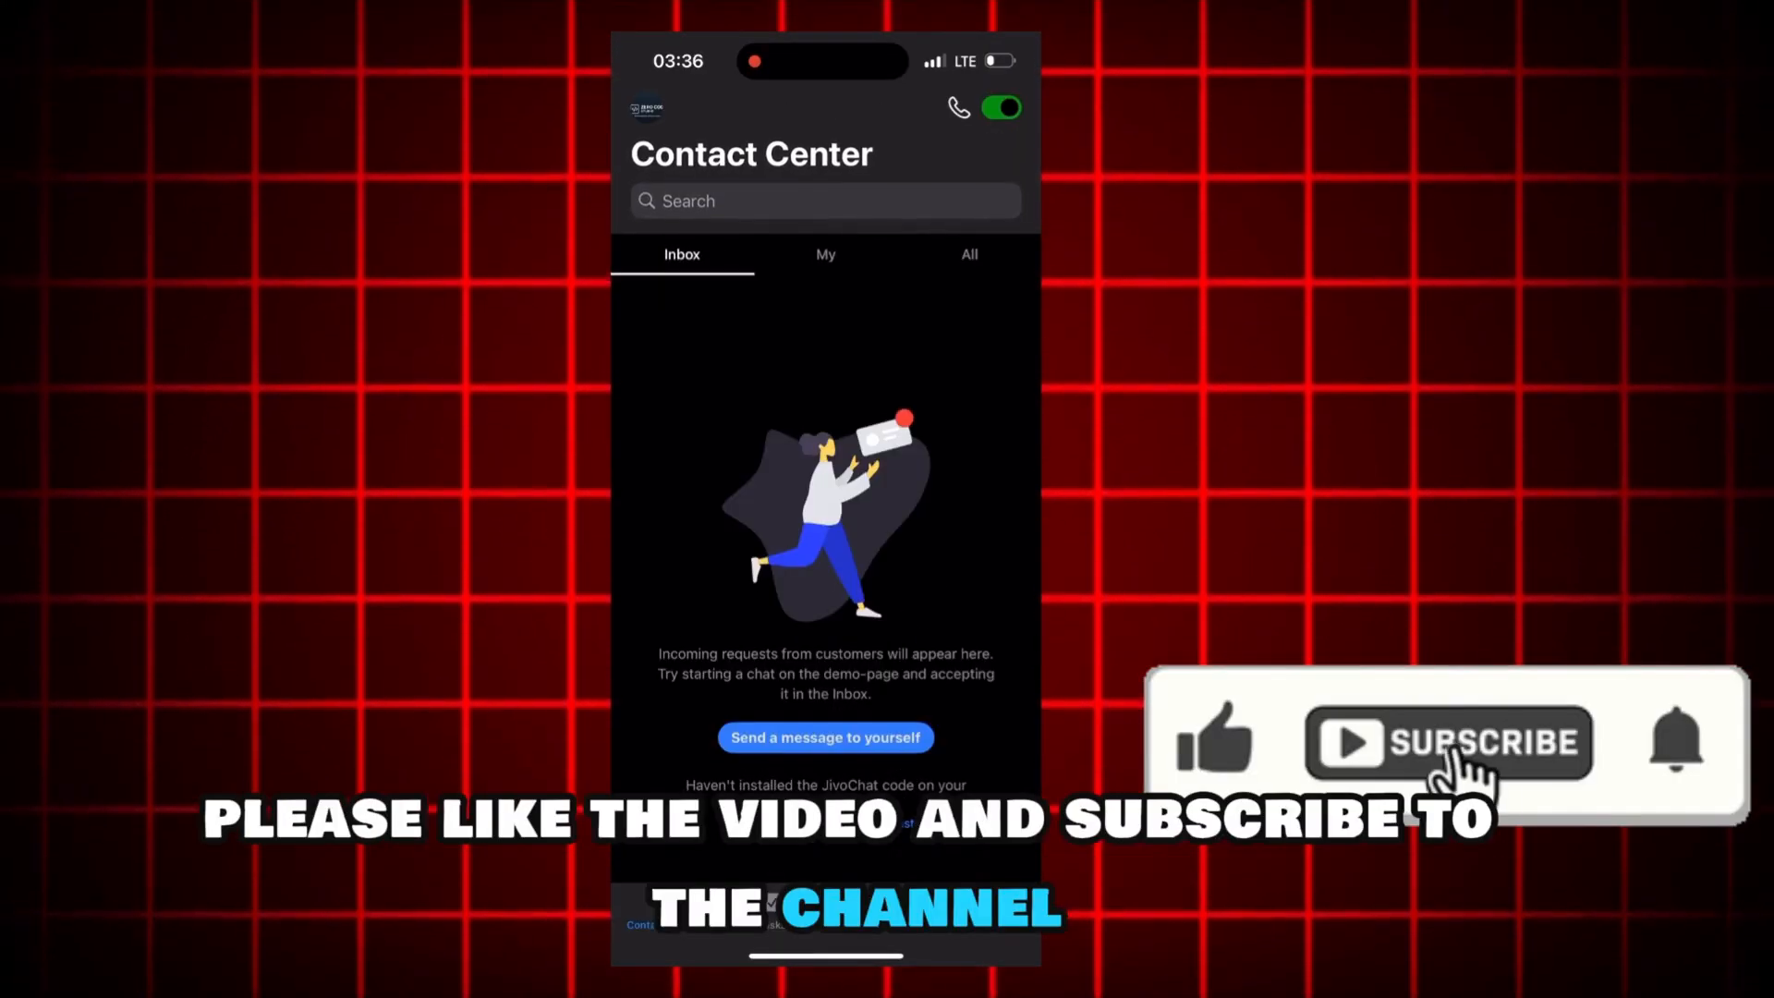